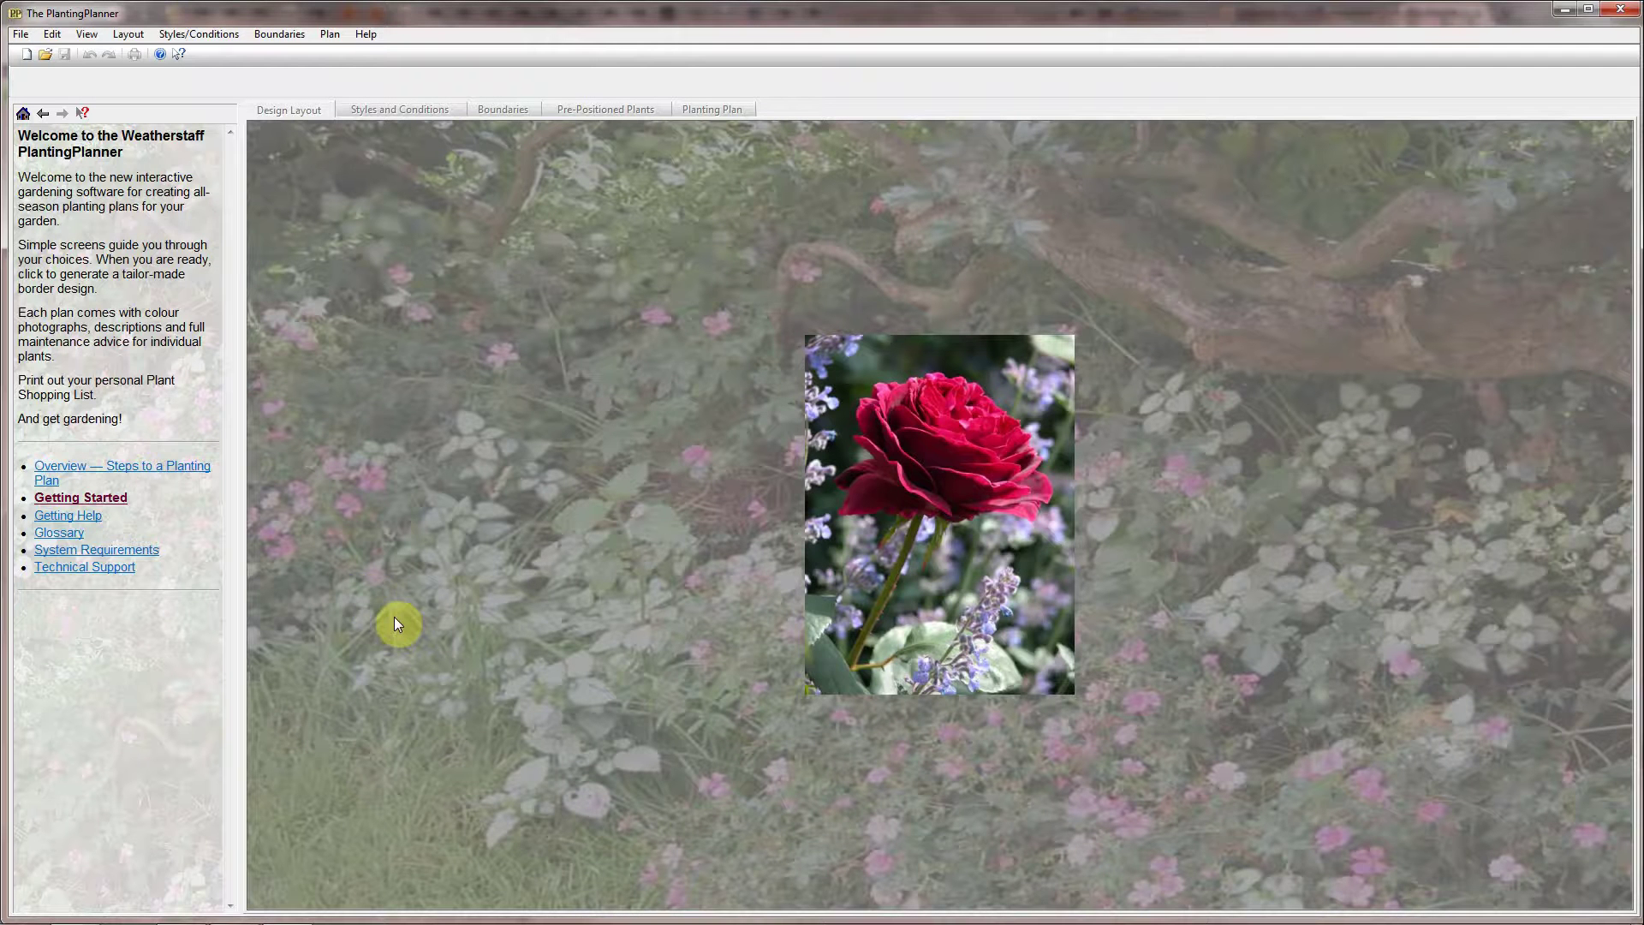
Create a new plan with a 10 by 6 metre design area and continue to Climate
click(29, 54)
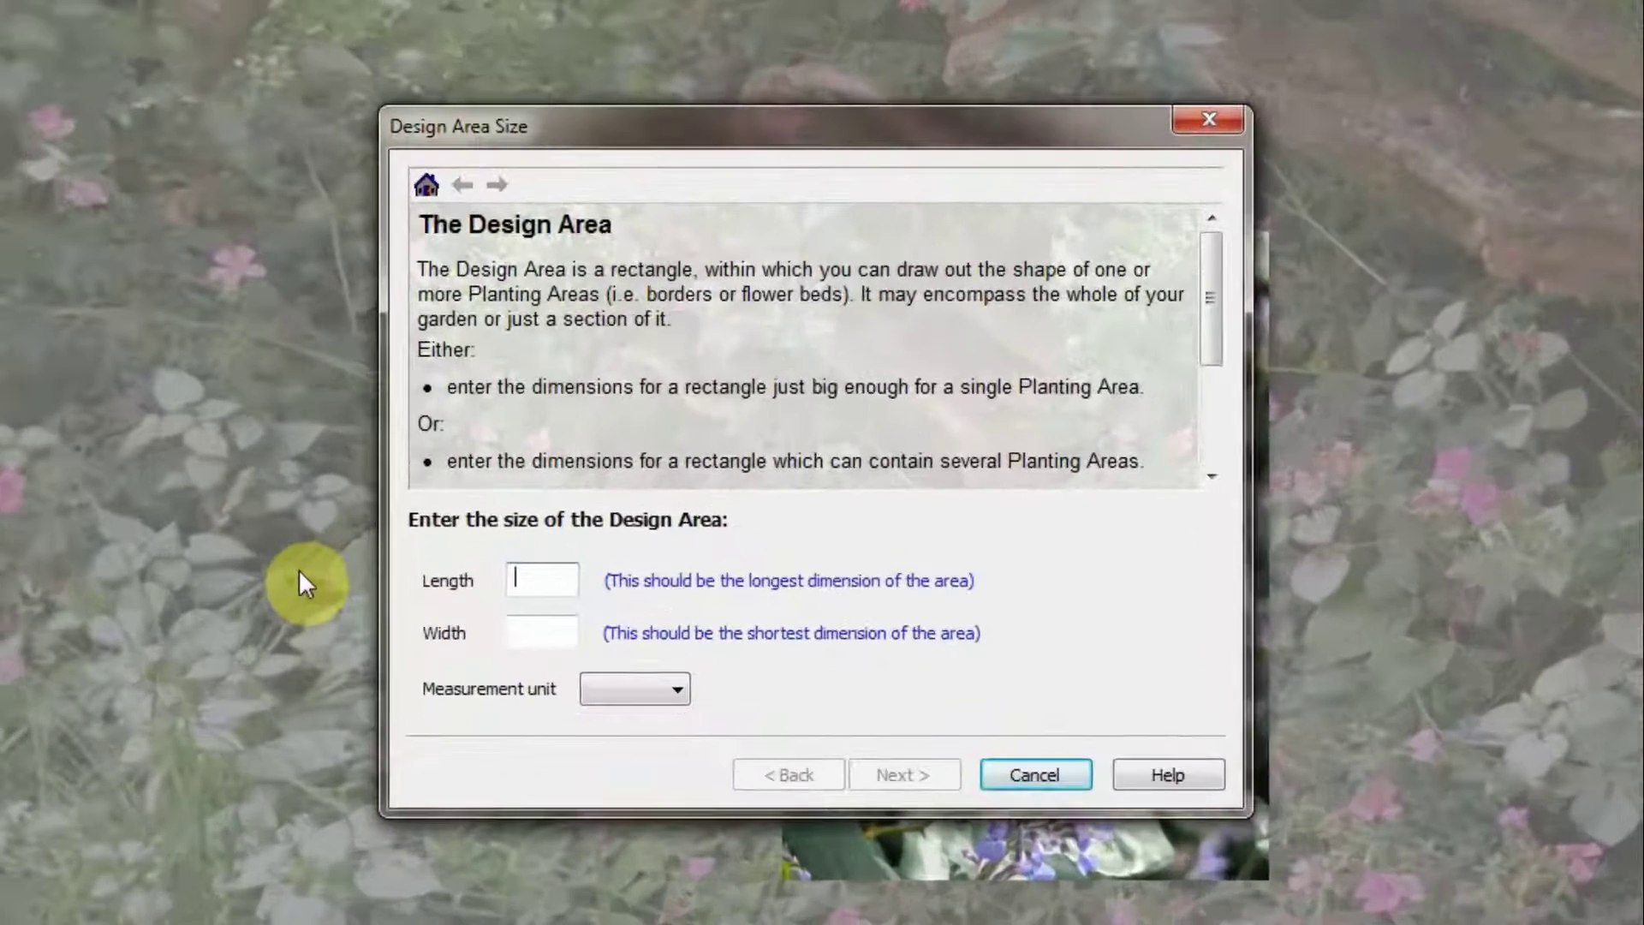
text(10)
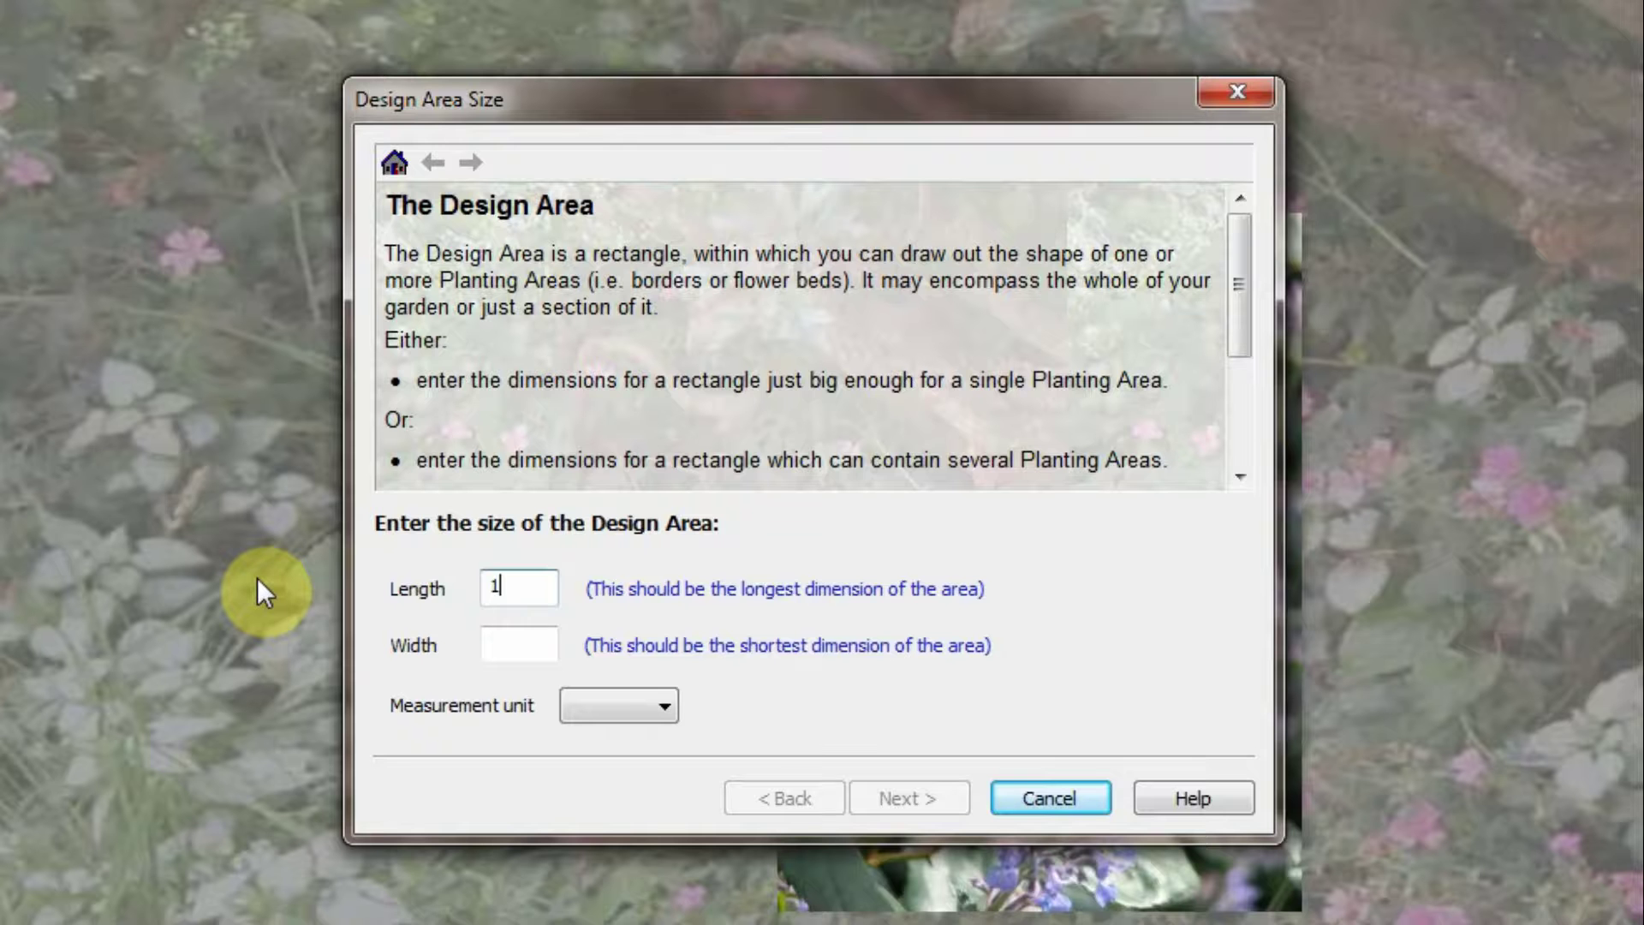
key(Tab)
text(6)
click(666, 707)
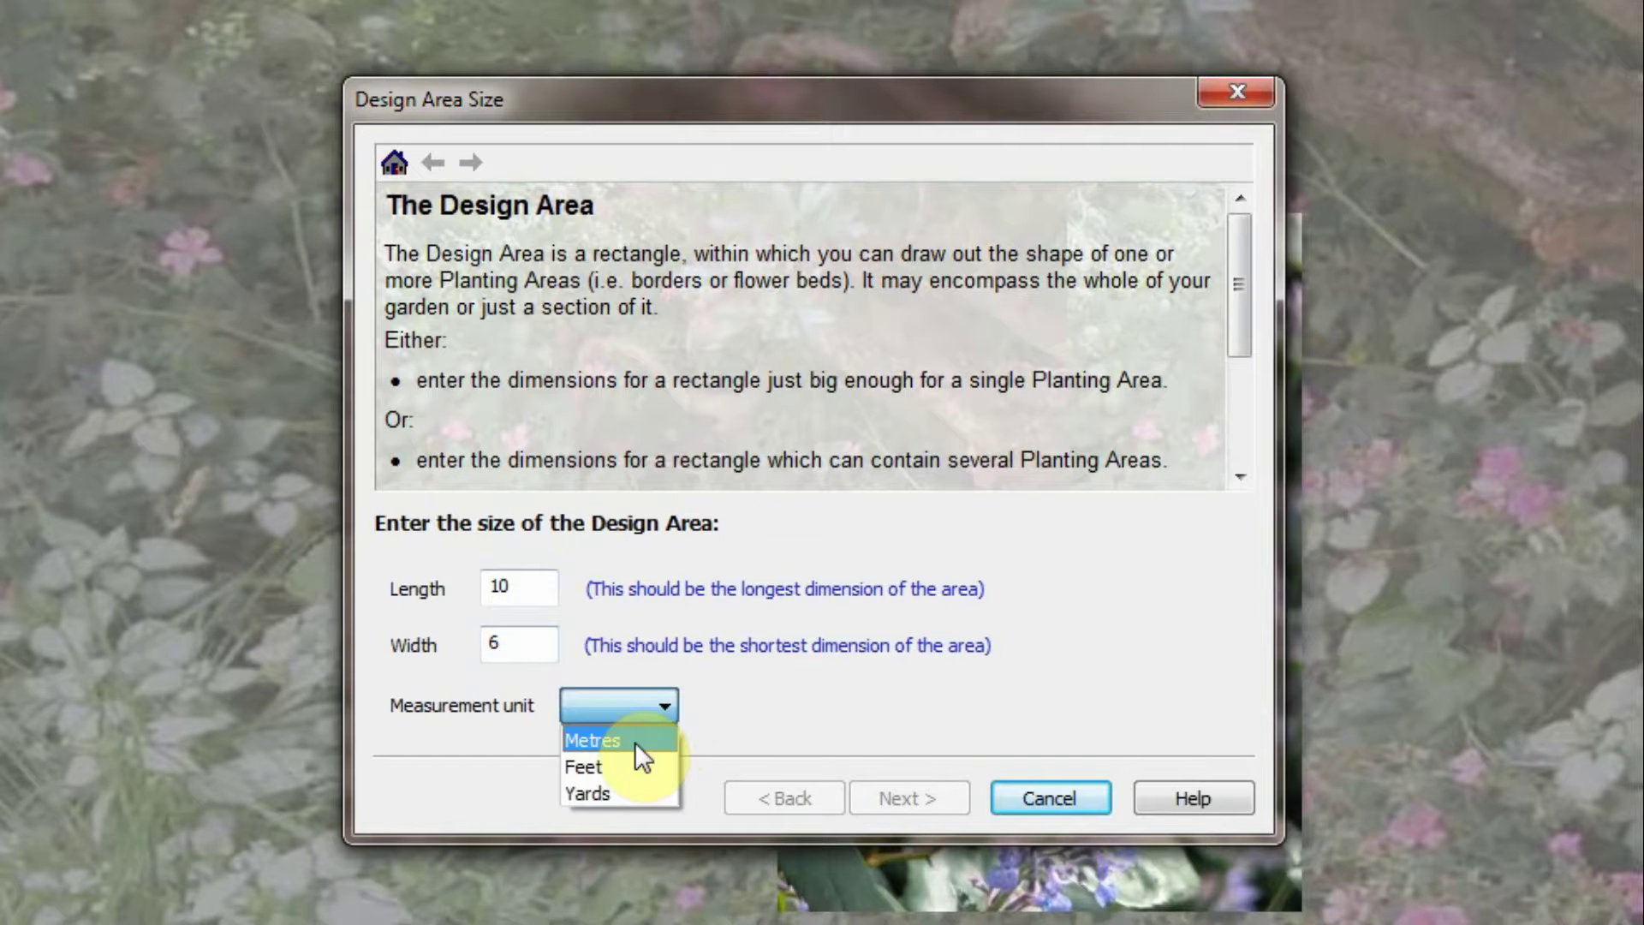
click(634, 742)
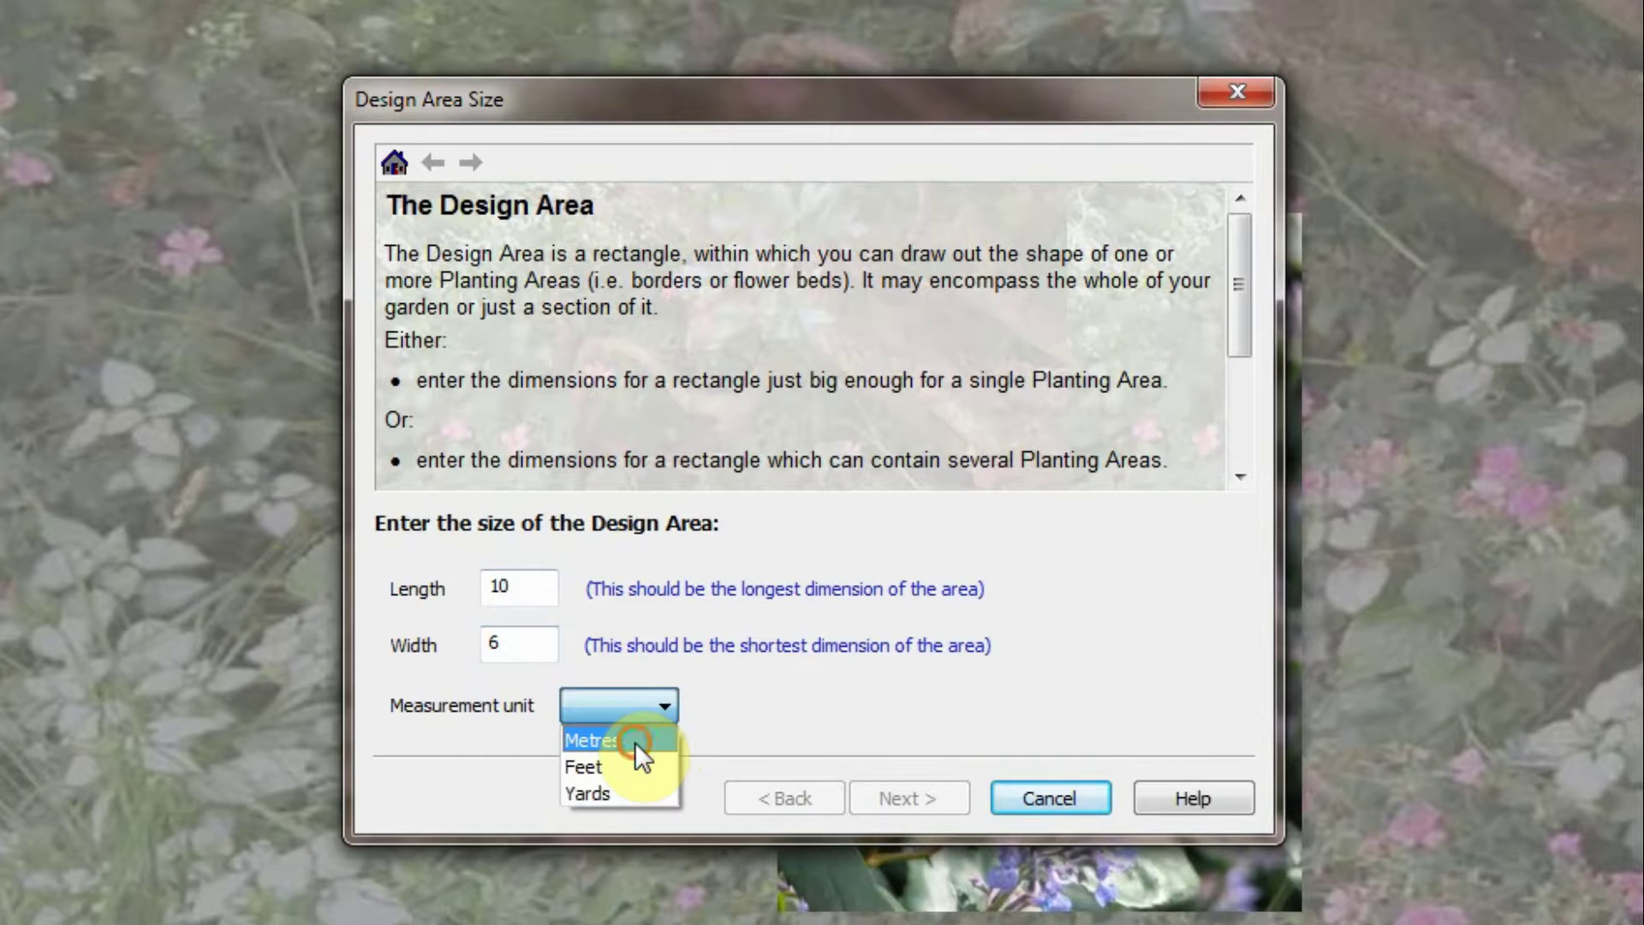
click(909, 795)
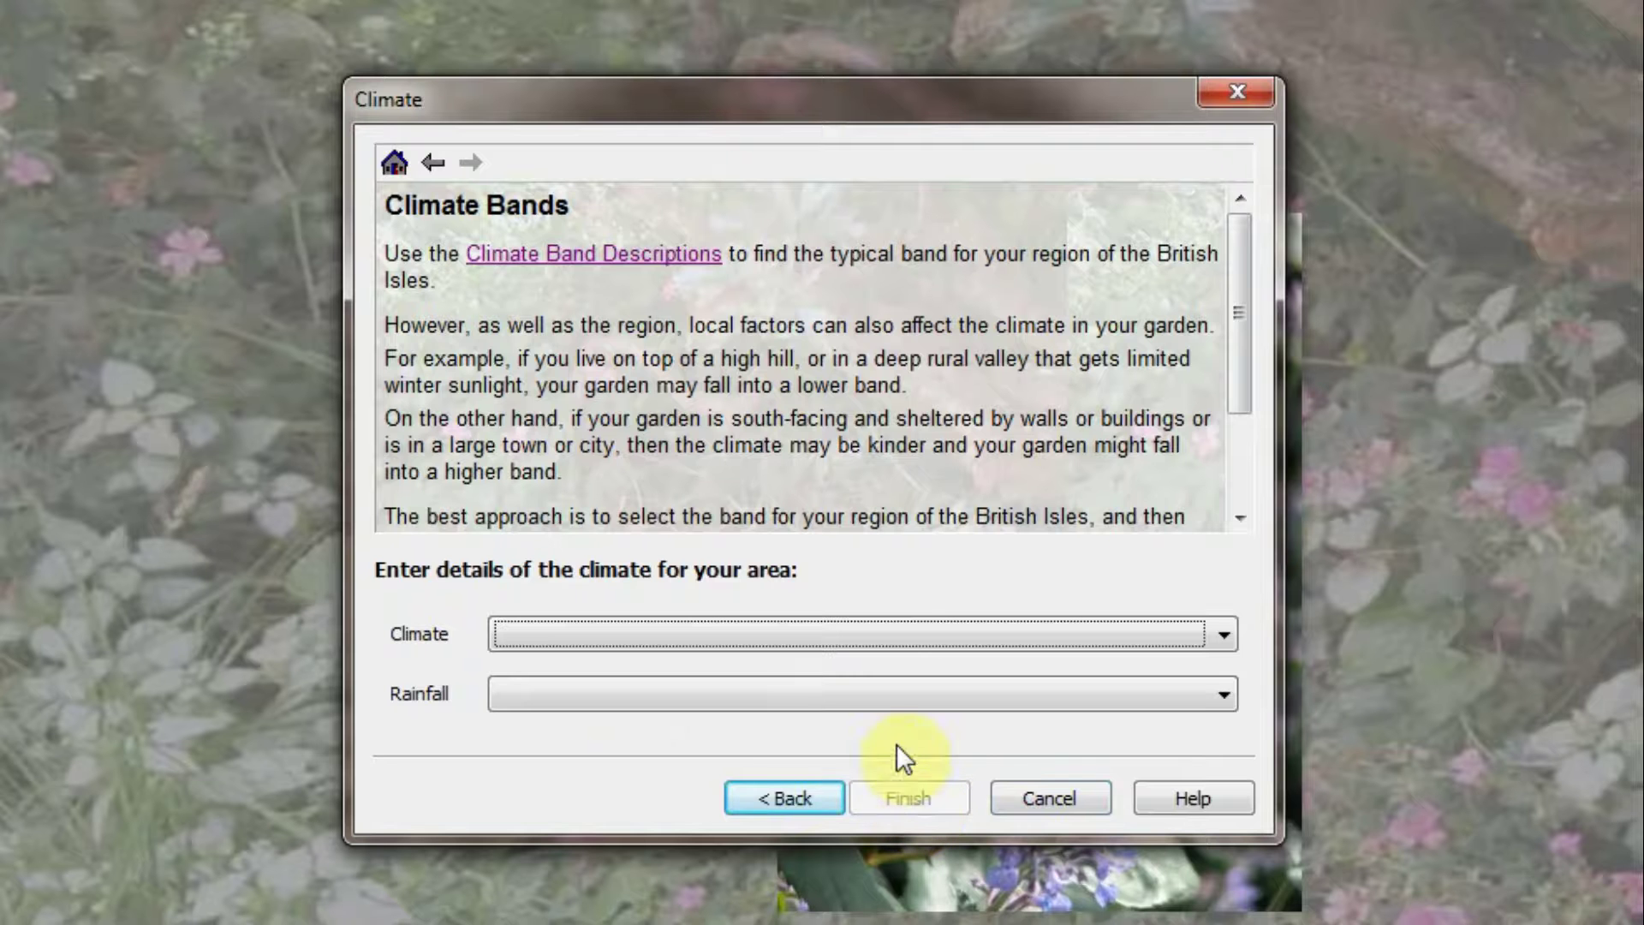
Choose Moderate climate and the 'Wet area - e.g. most central Britain' rainfall level
click(888, 633)
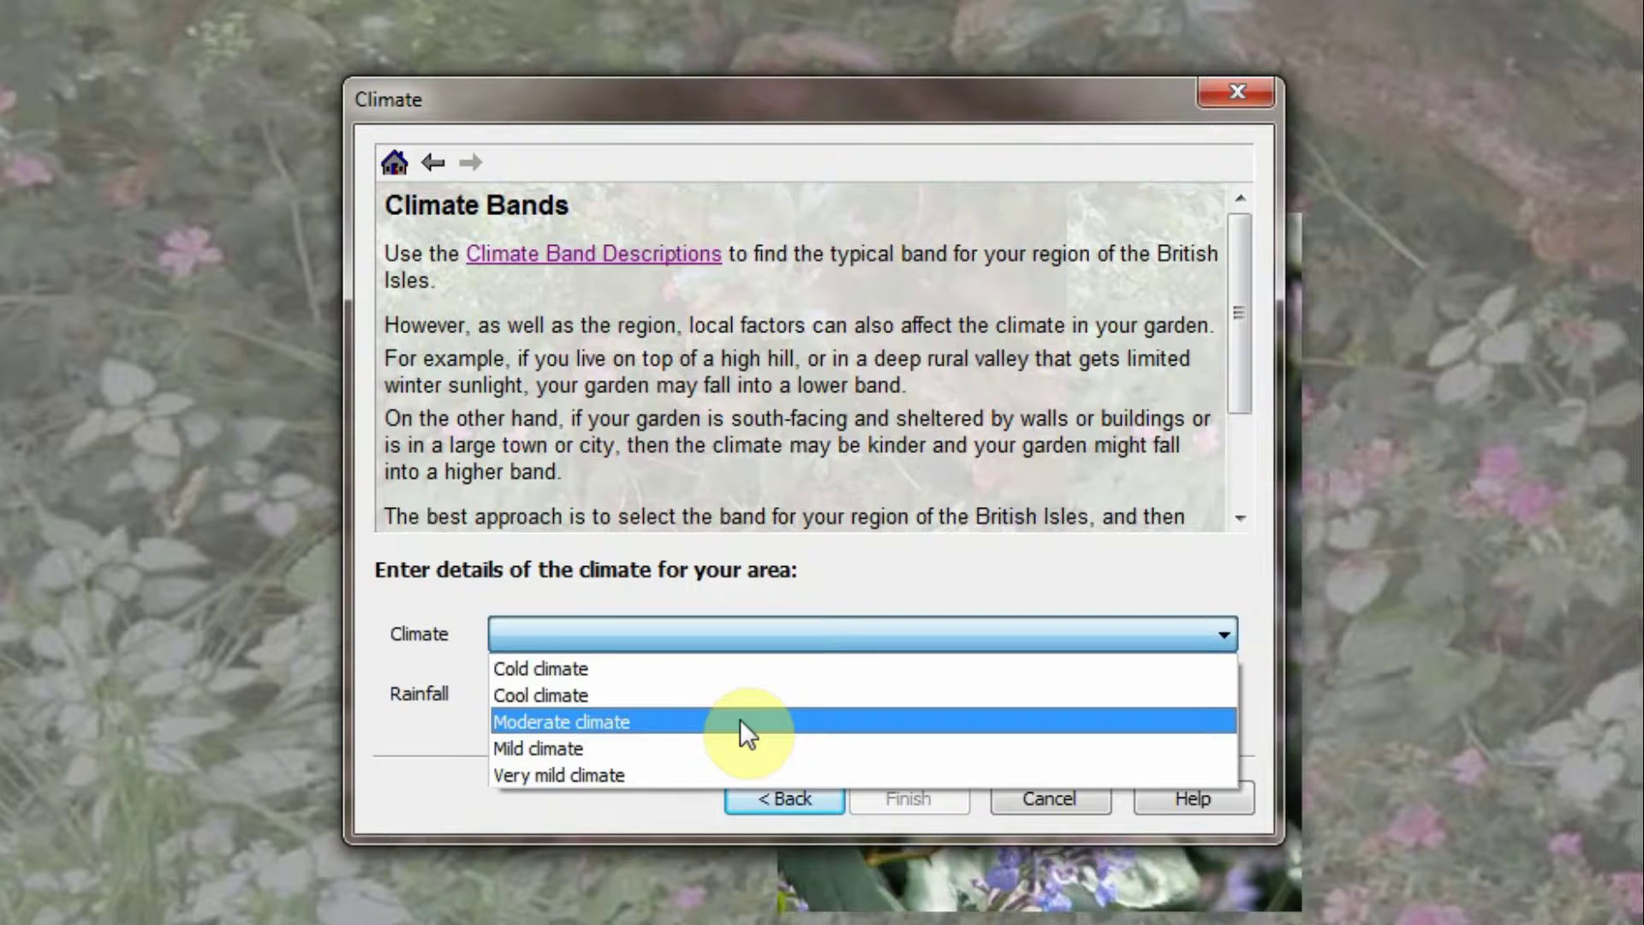
click(740, 719)
click(773, 692)
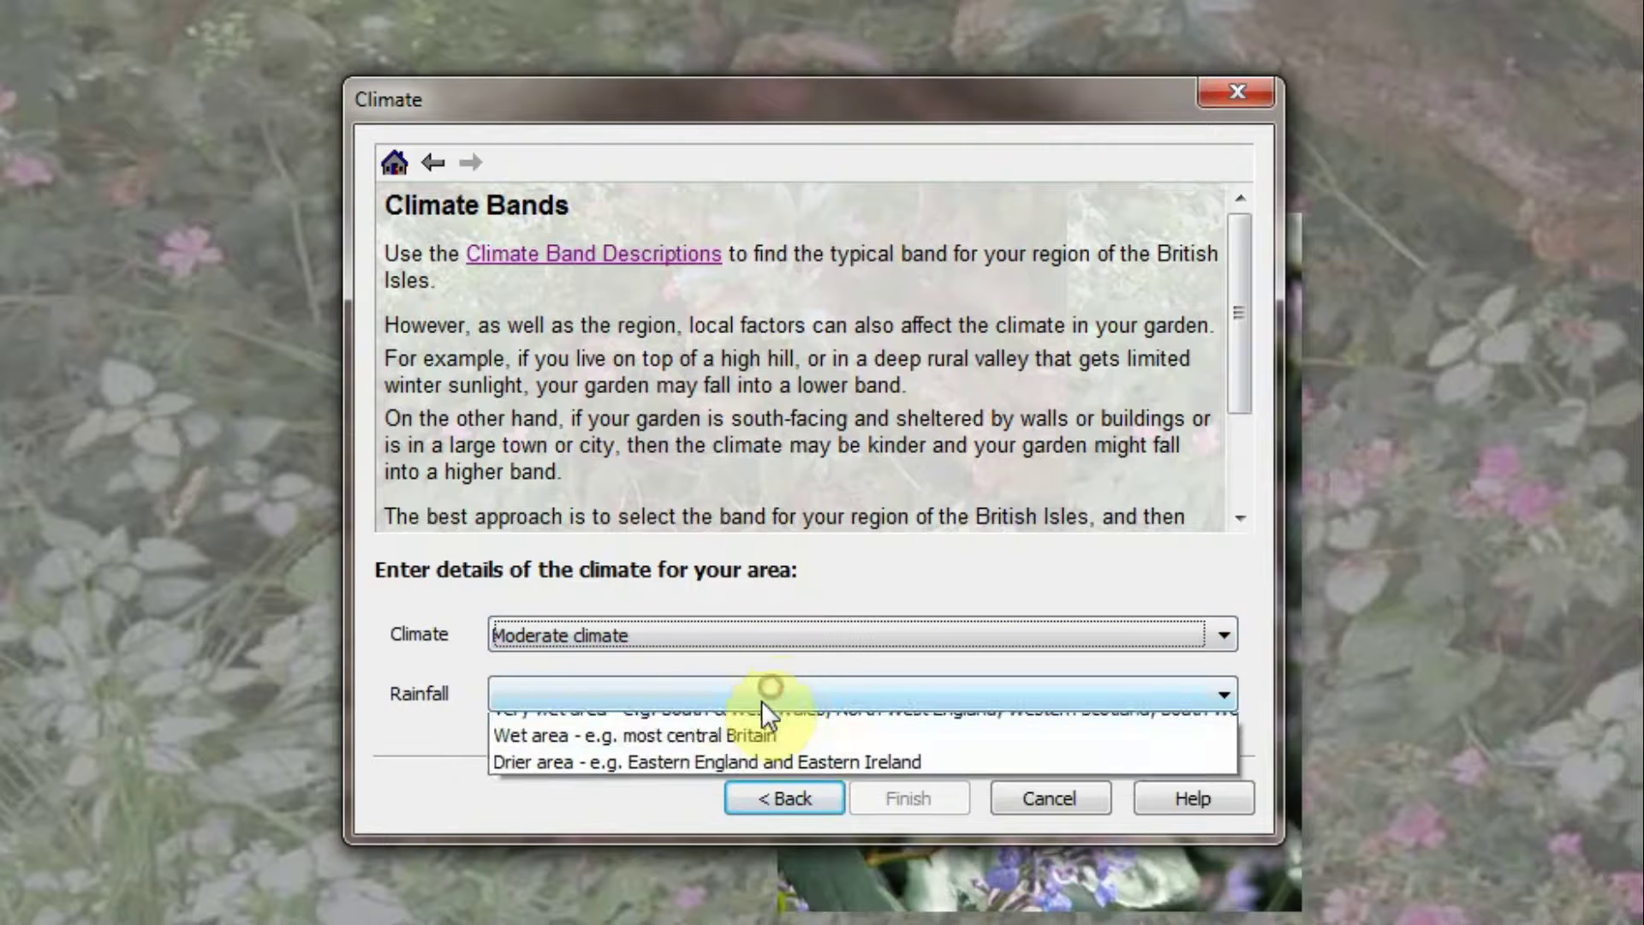
click(728, 747)
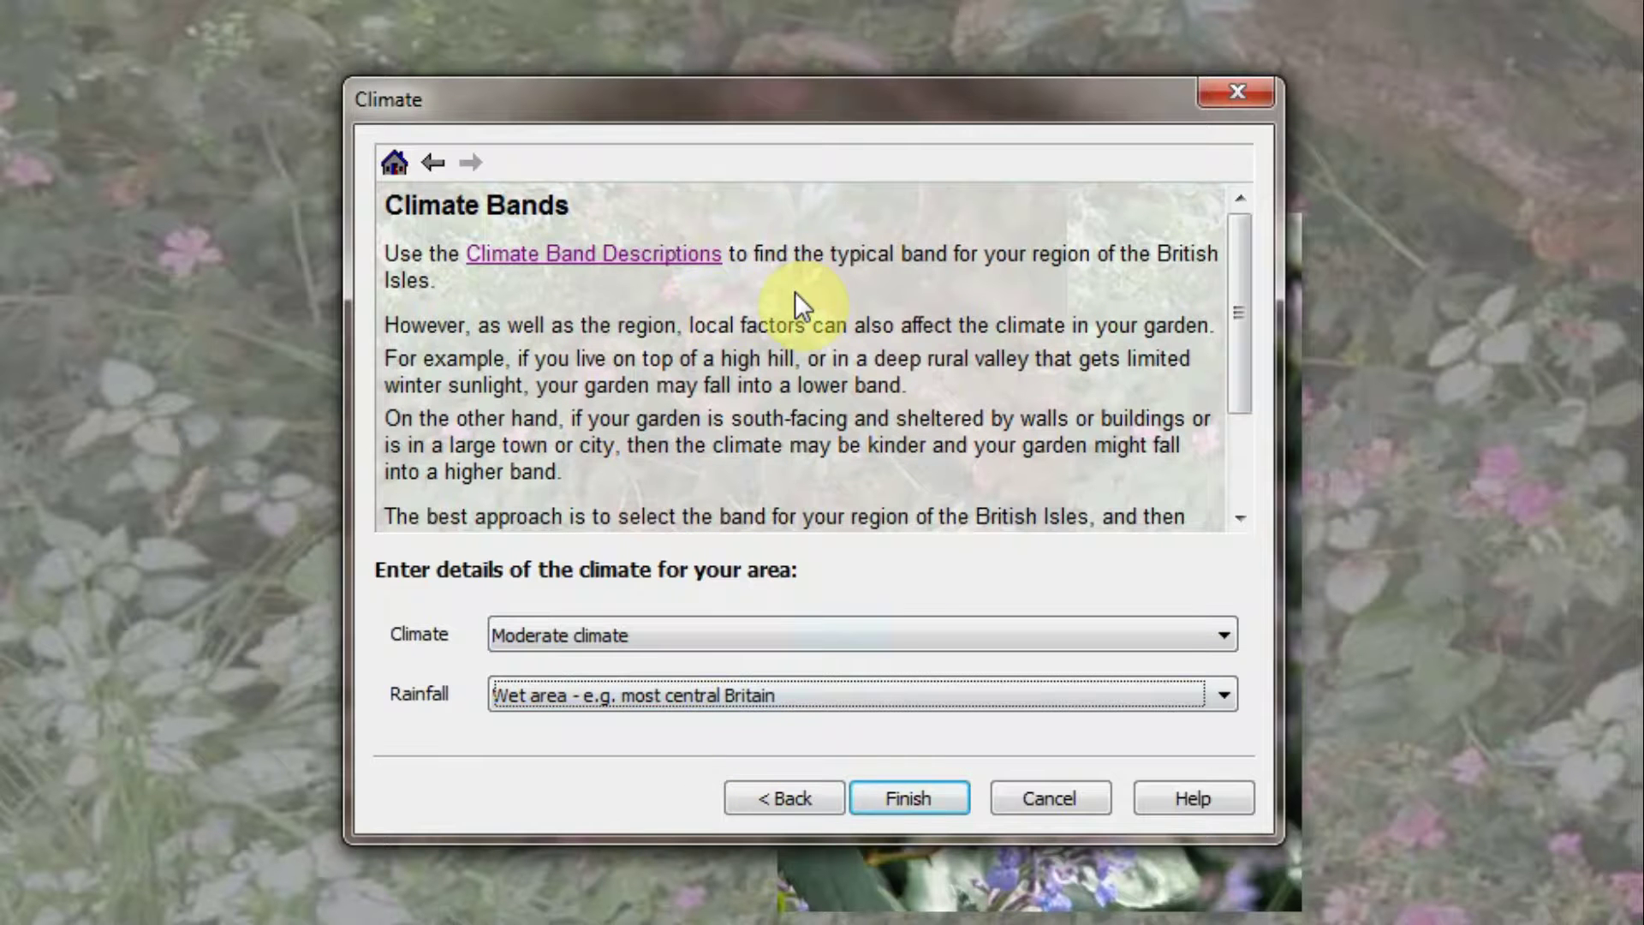
Check the climate band descriptions, keep Moderate as the band, and finish setup
click(612, 266)
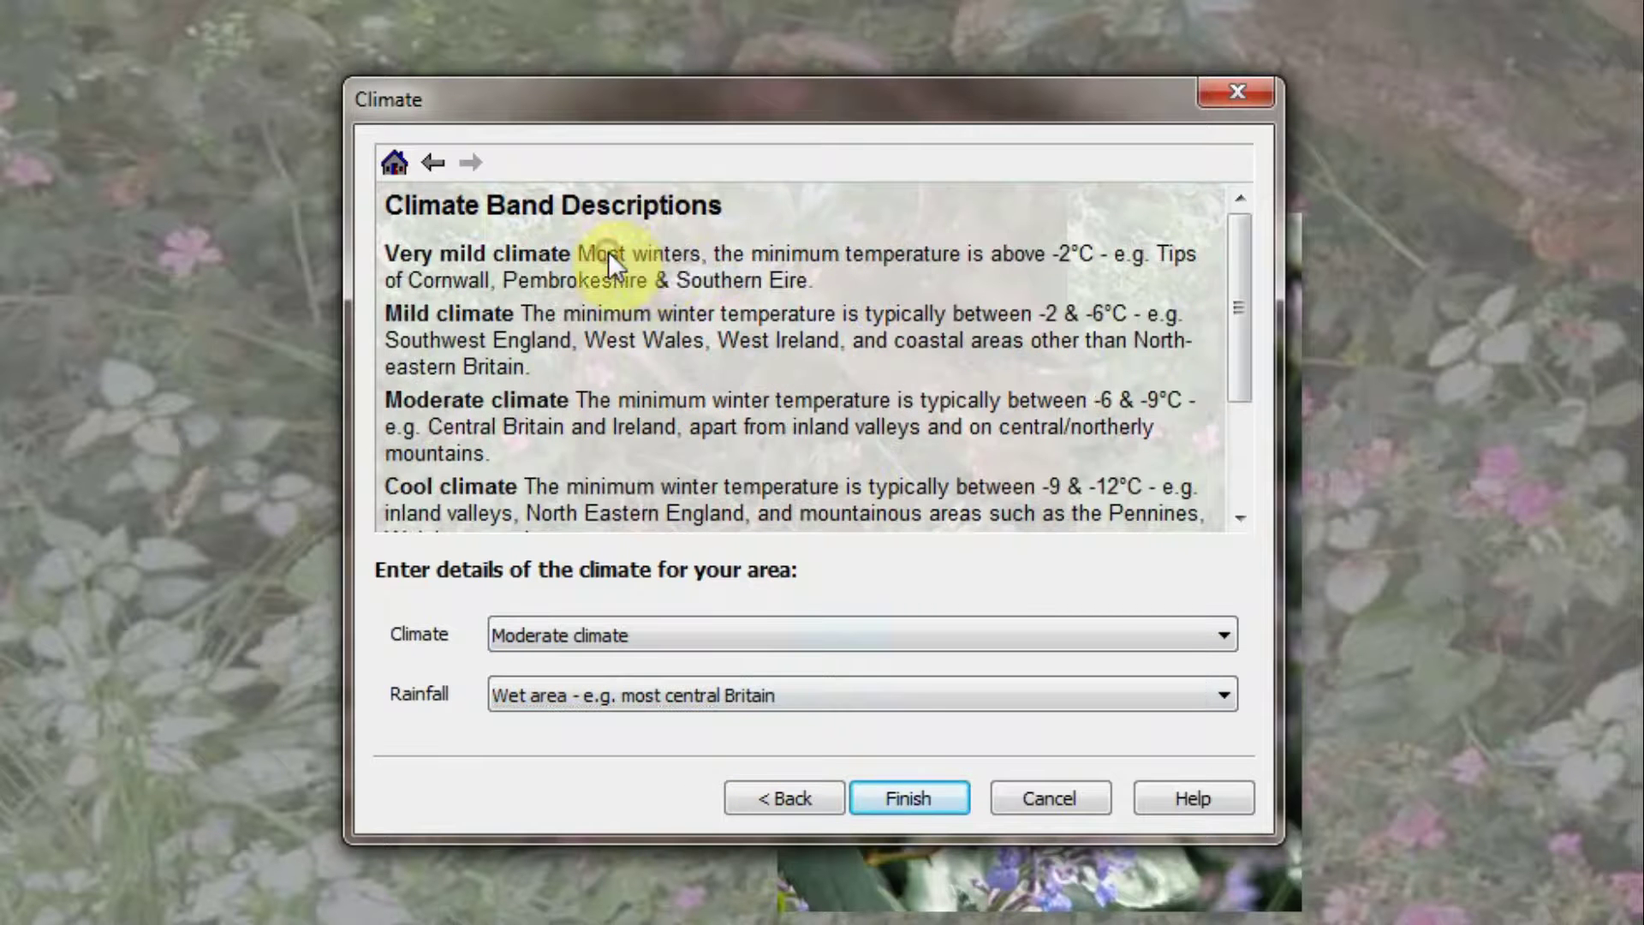
click(1128, 638)
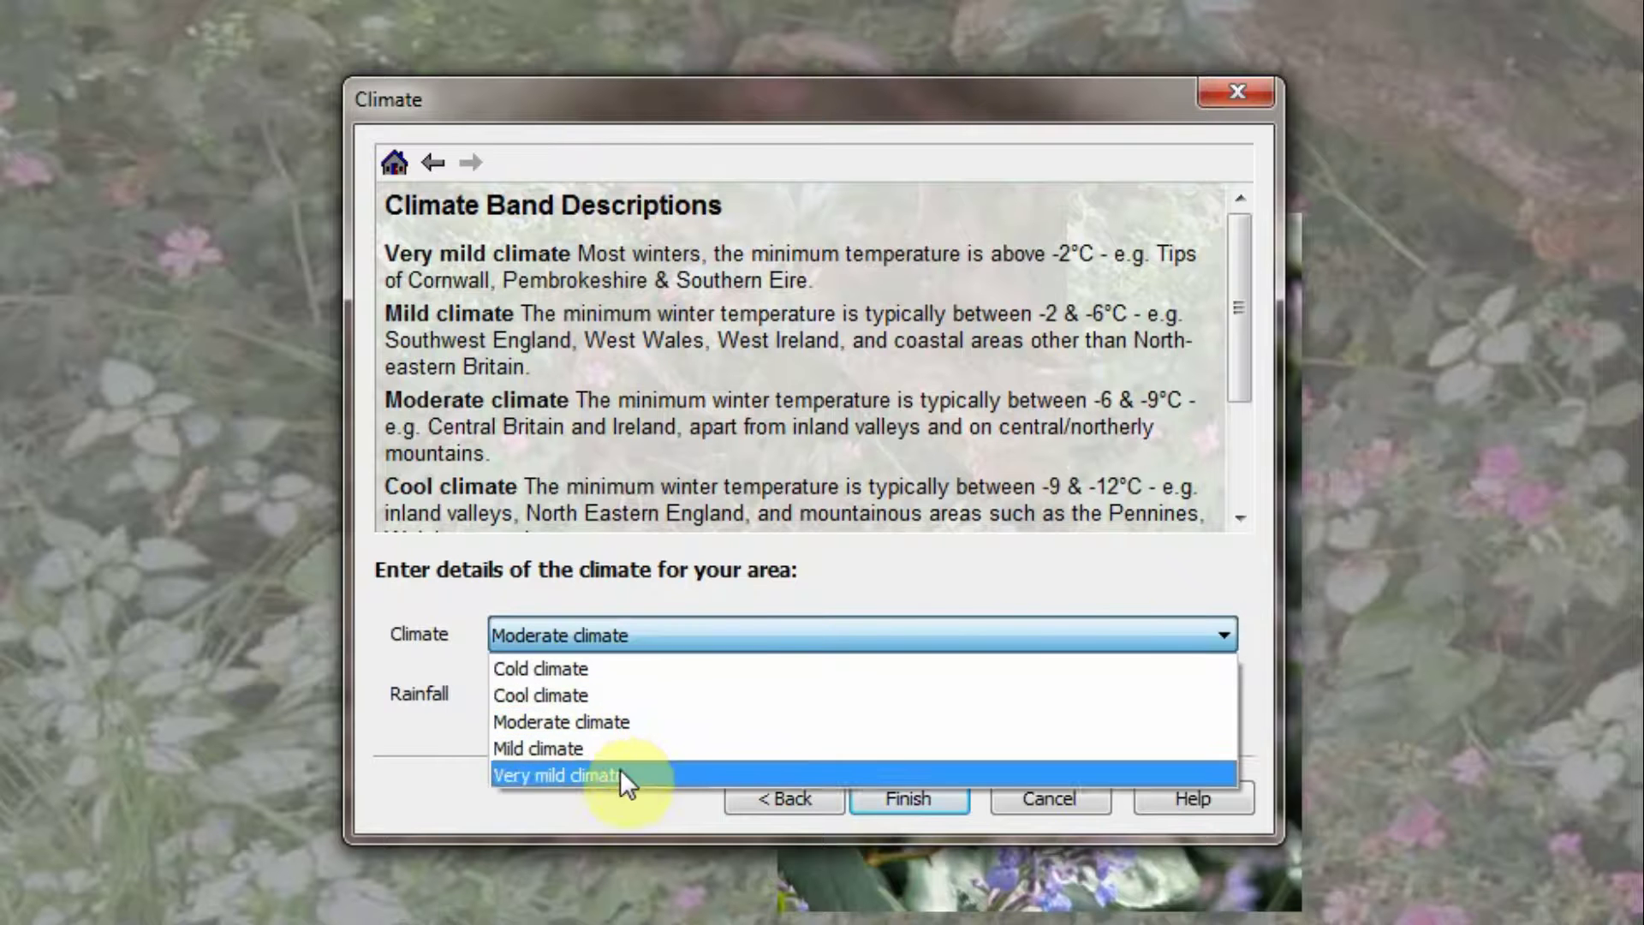
click(622, 722)
click(434, 163)
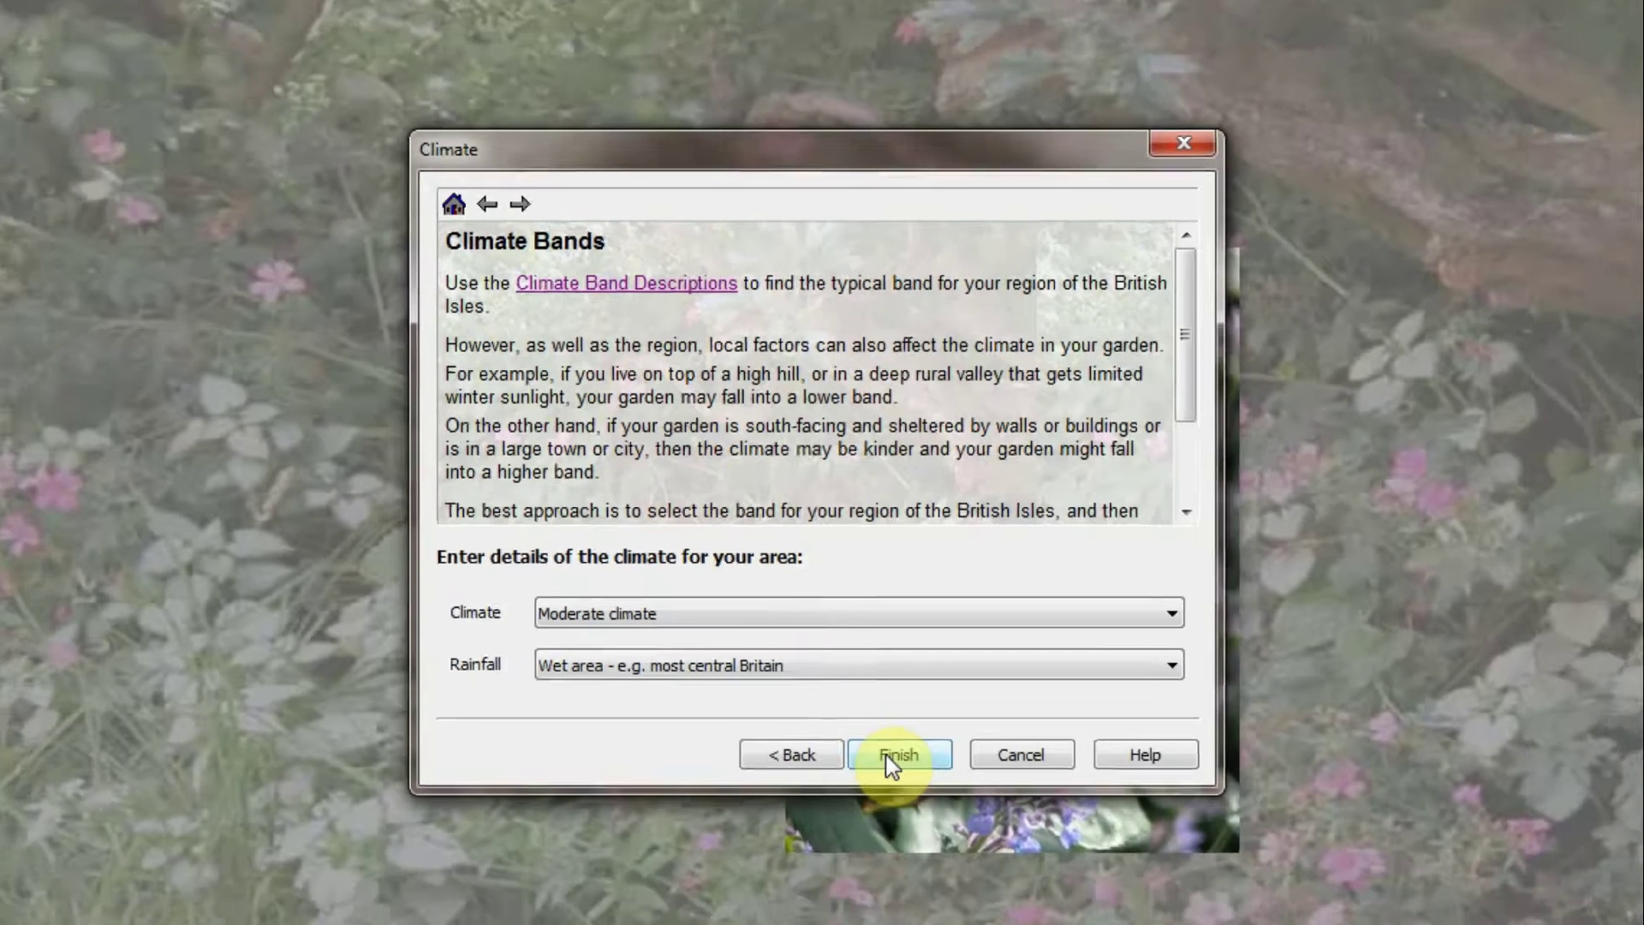
click(892, 798)
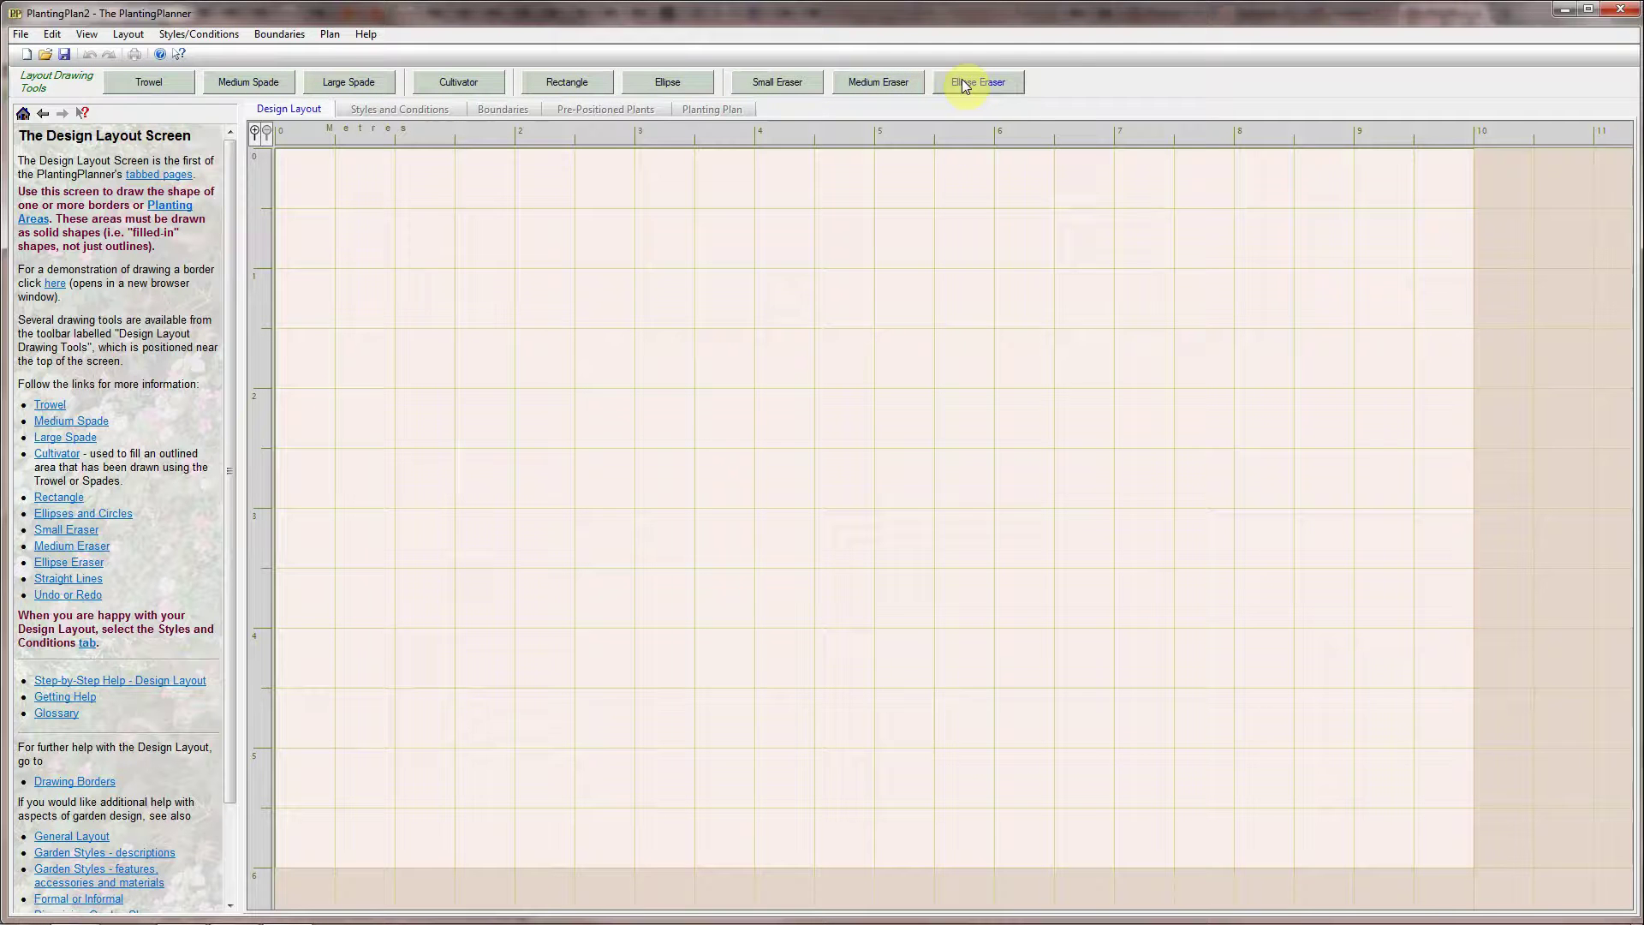
Draw the top border as a large rectangle with an elliptical bulge on its right
click(576, 85)
drag(285, 161, 1350, 722)
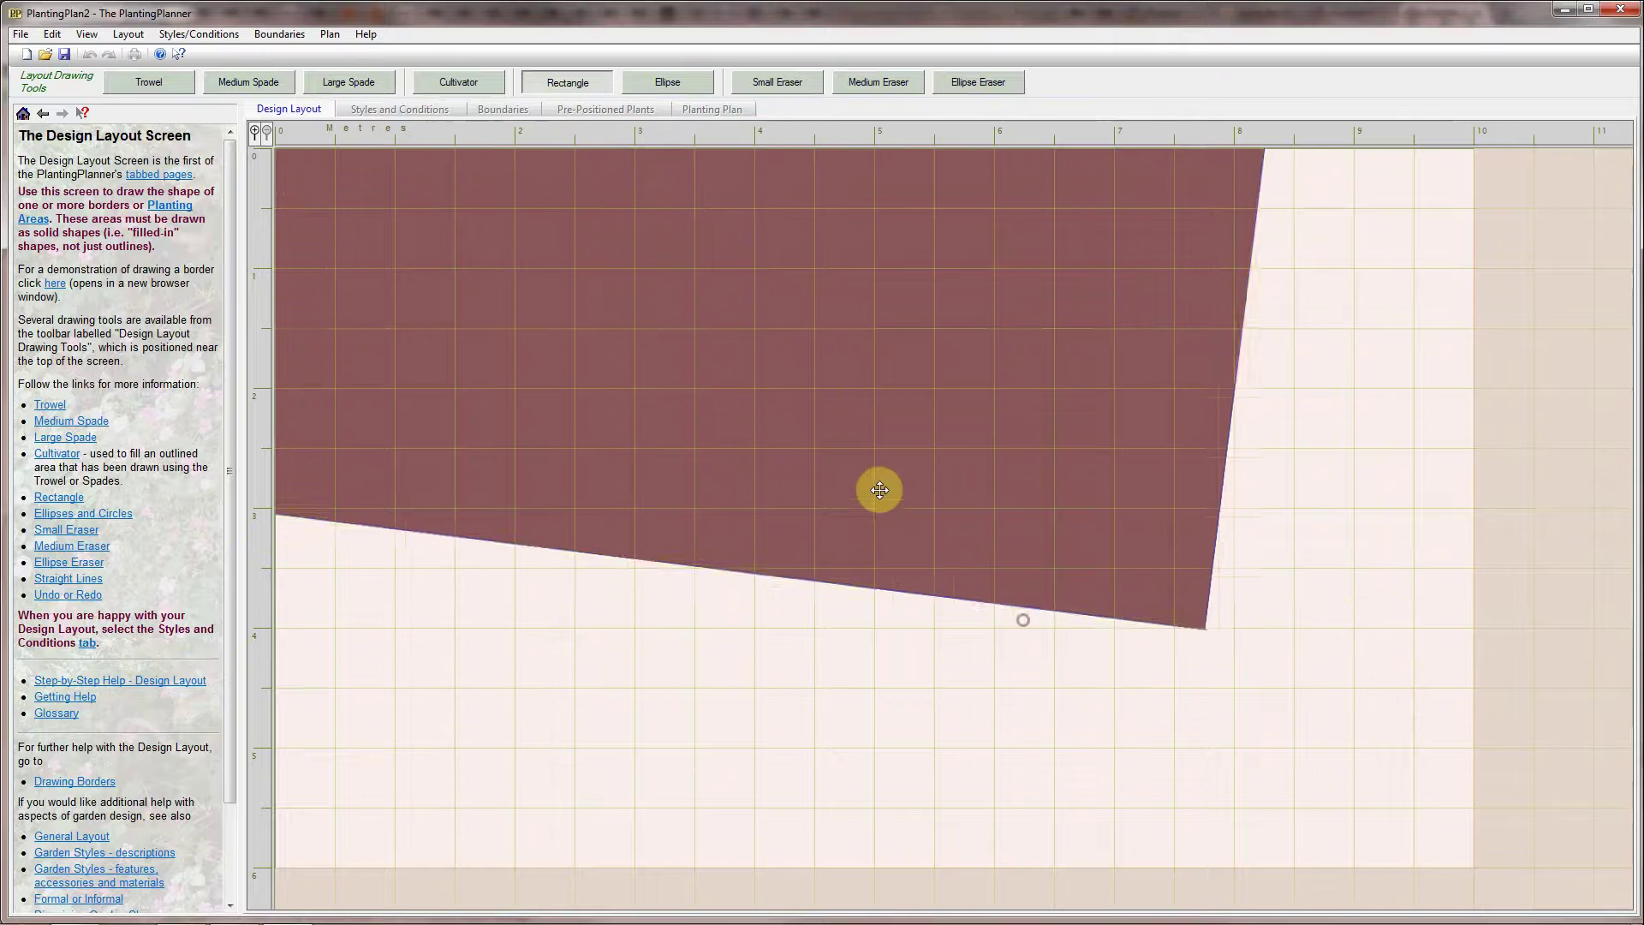
click(668, 83)
drag(532, 239, 1407, 796)
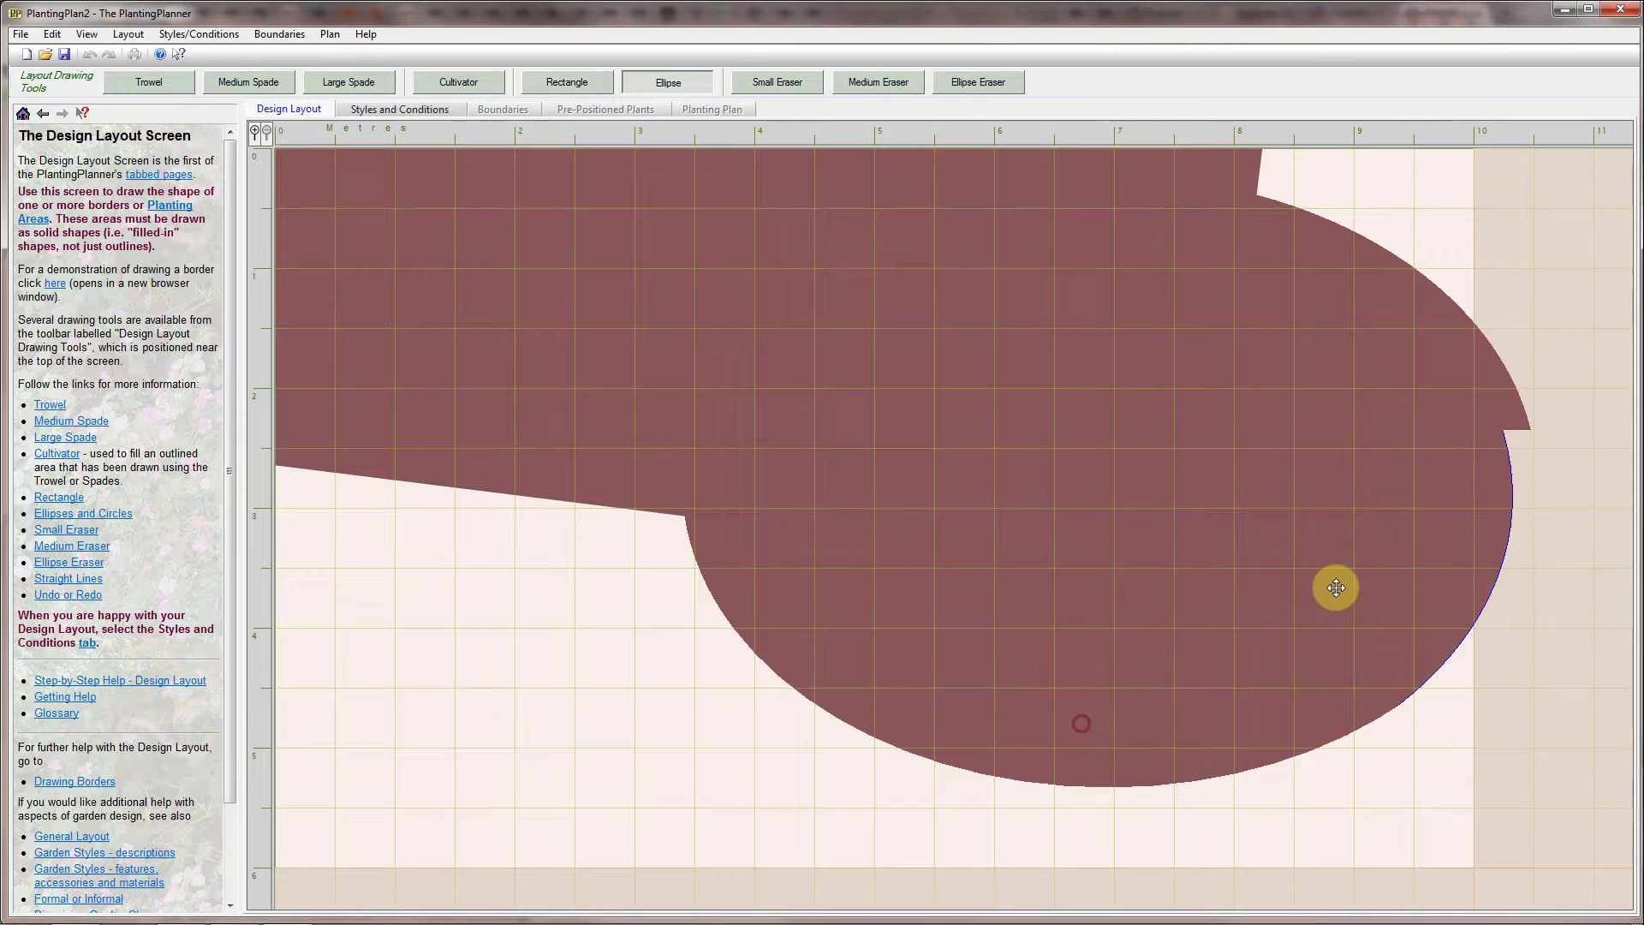
Carve a sweeping curve into the border's lower edge with the Ellipse Eraser
click(979, 82)
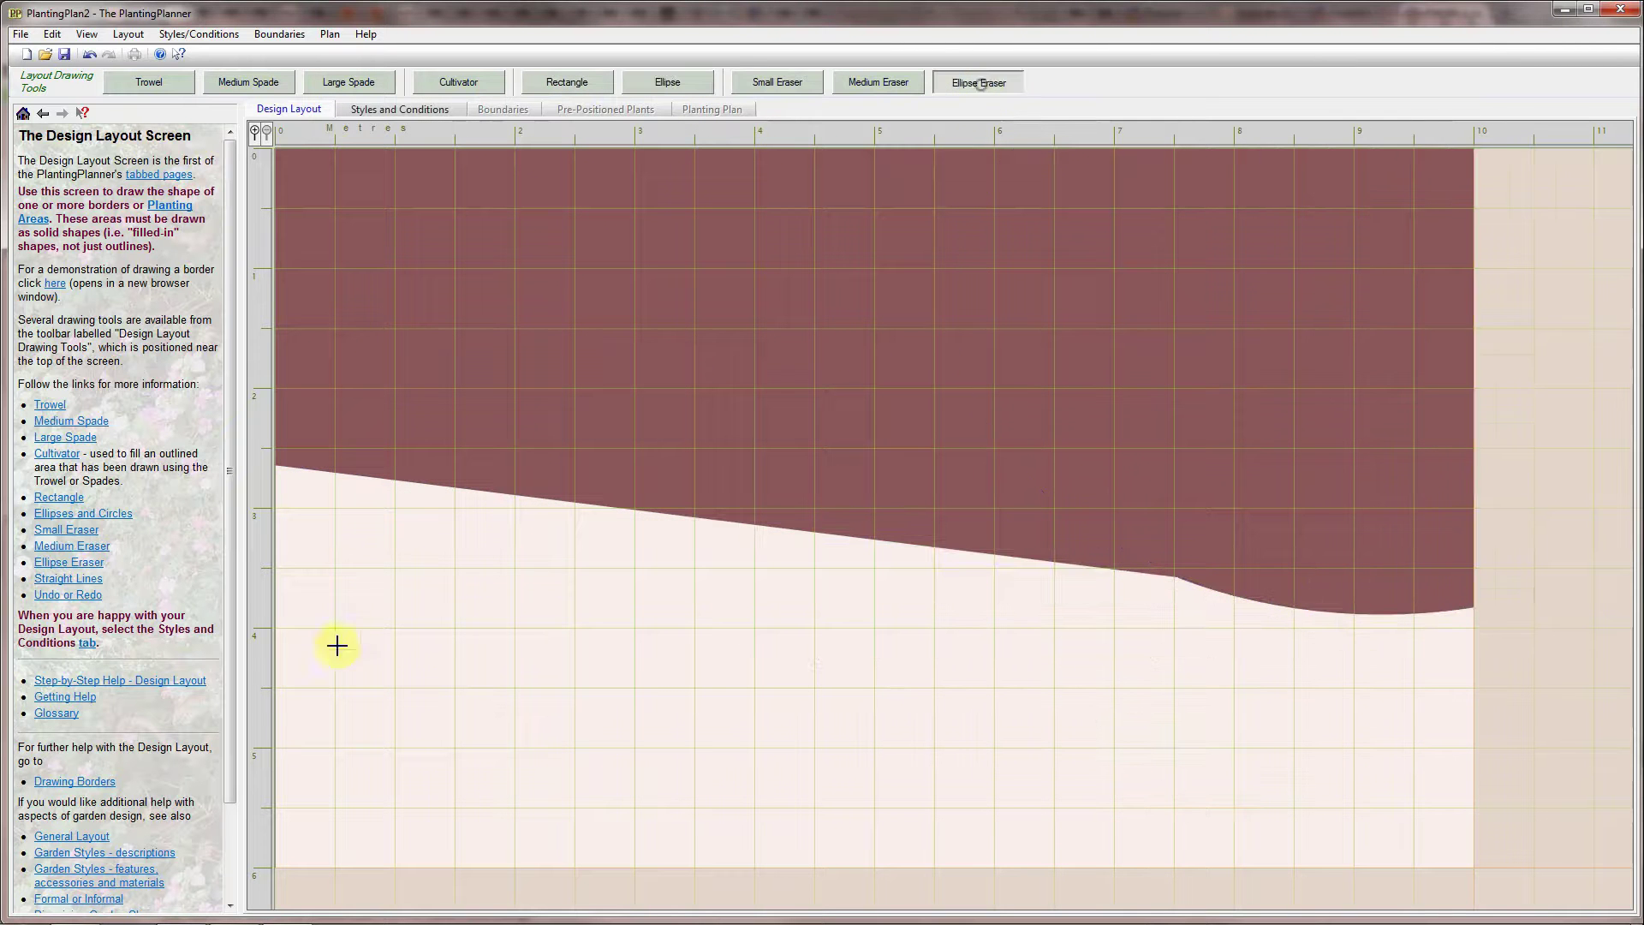
mouse_move(338, 646)
mouse_down()
mouse_move(1391, 833)
mouse_move(1450, 804)
mouse_up()
mouse_move(477, 657)
mouse_down()
mouse_move(1229, 679)
mouse_move(1233, 760)
mouse_up()
double_click(686, 750)
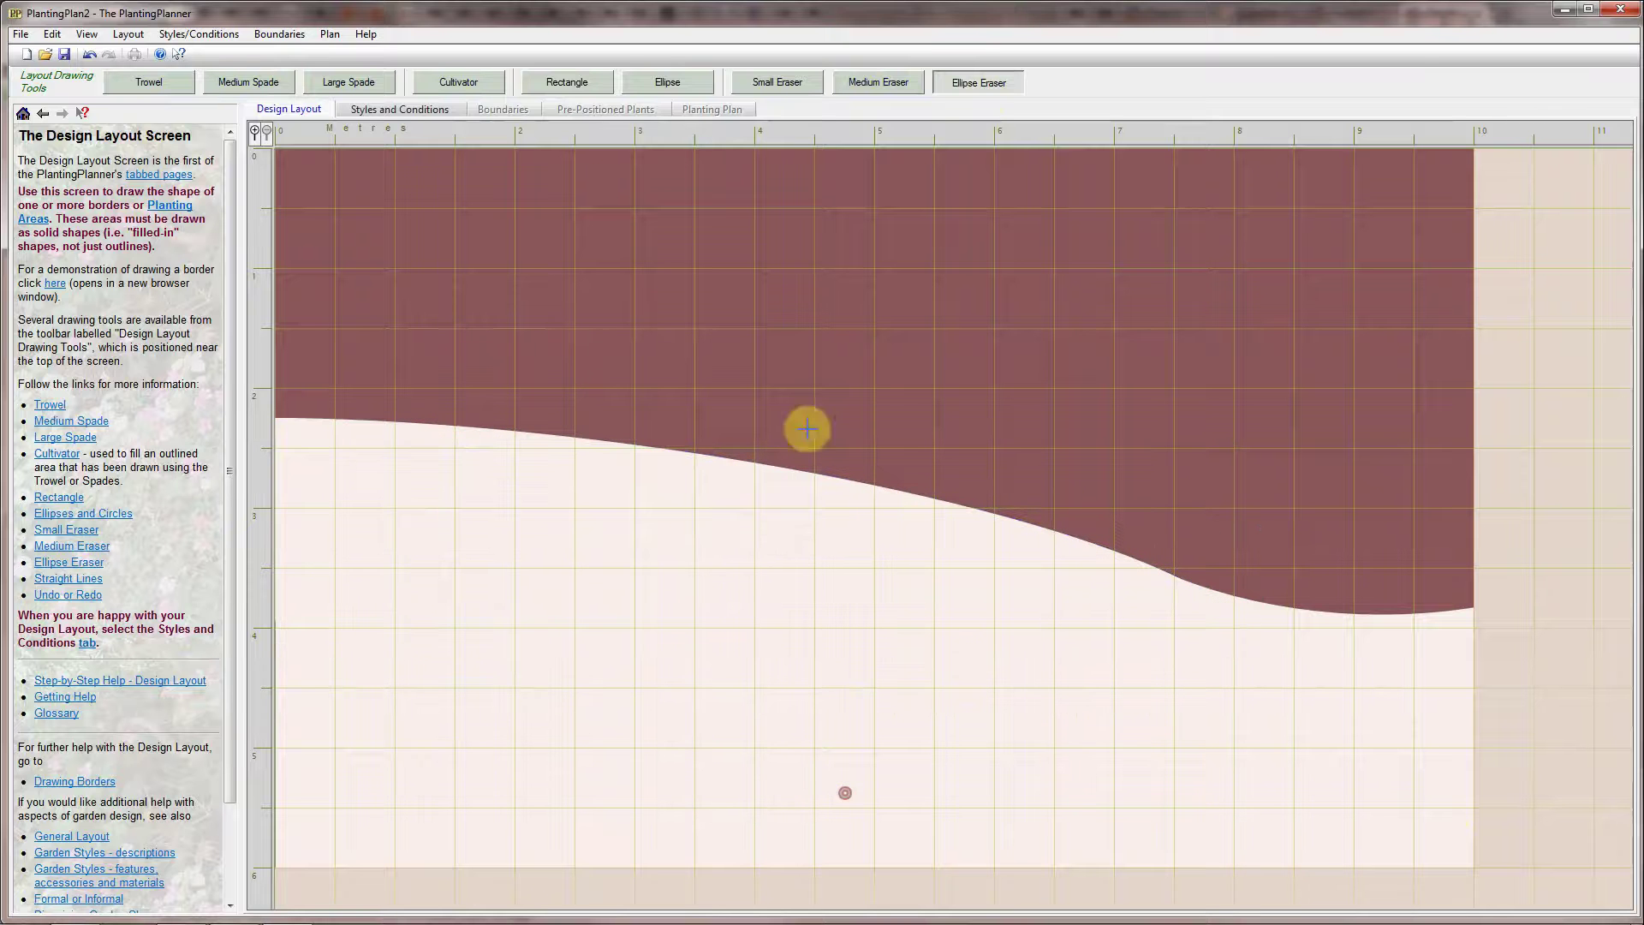
Draw an oval island bed at the lower left
click(668, 83)
drag(380, 544, 859, 847)
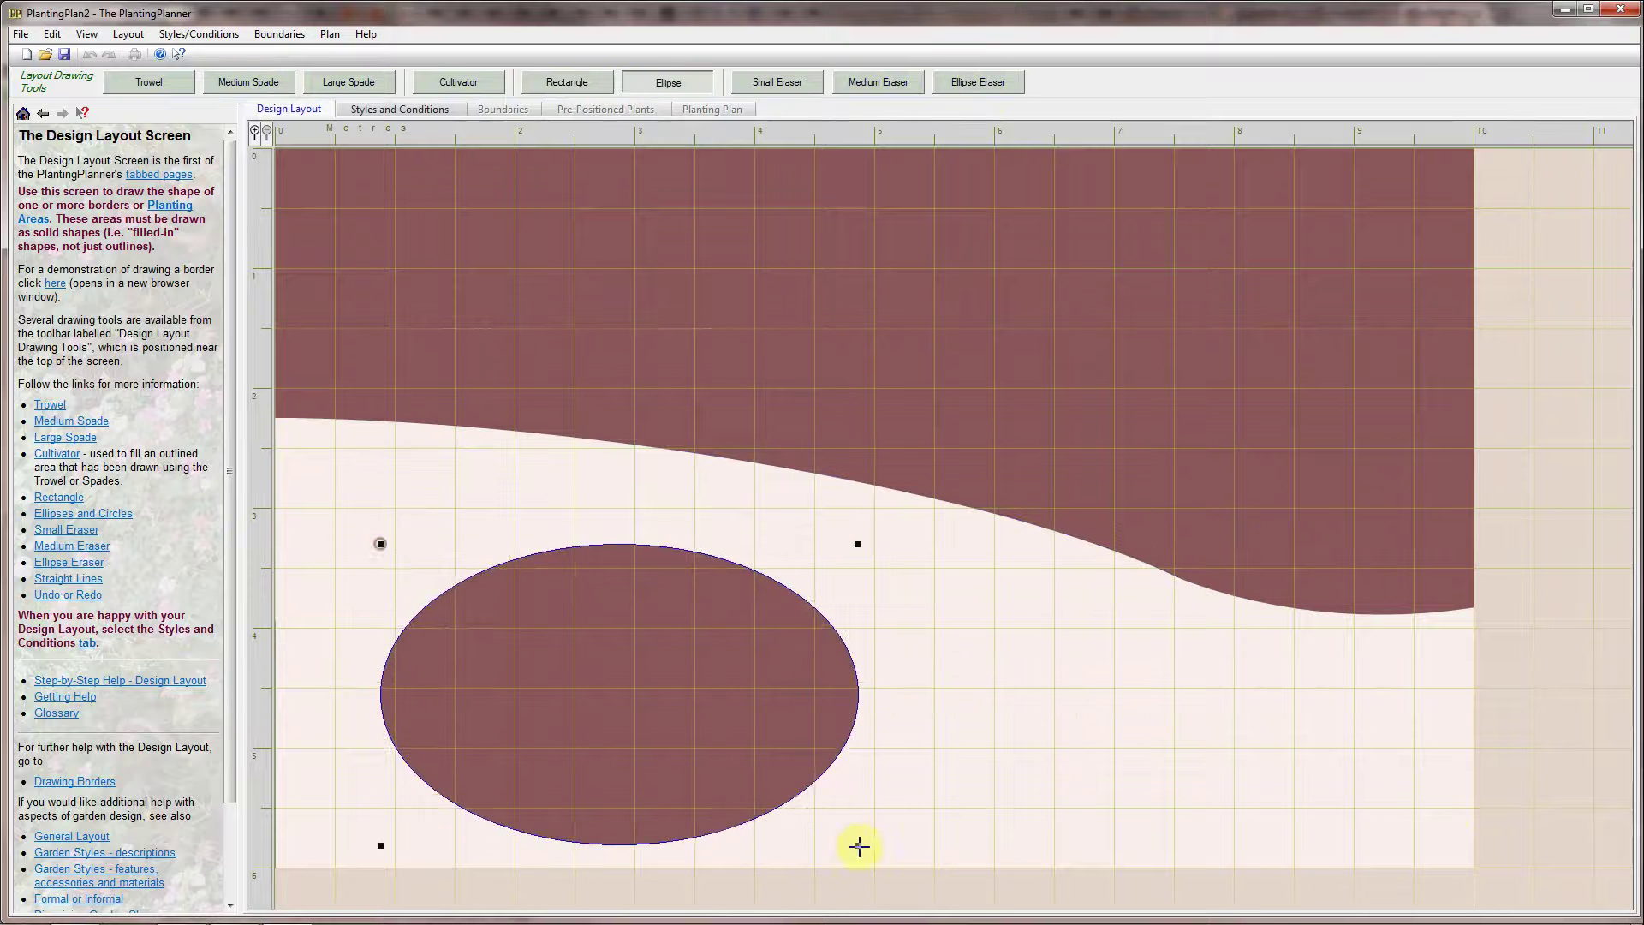
double_click(948, 815)
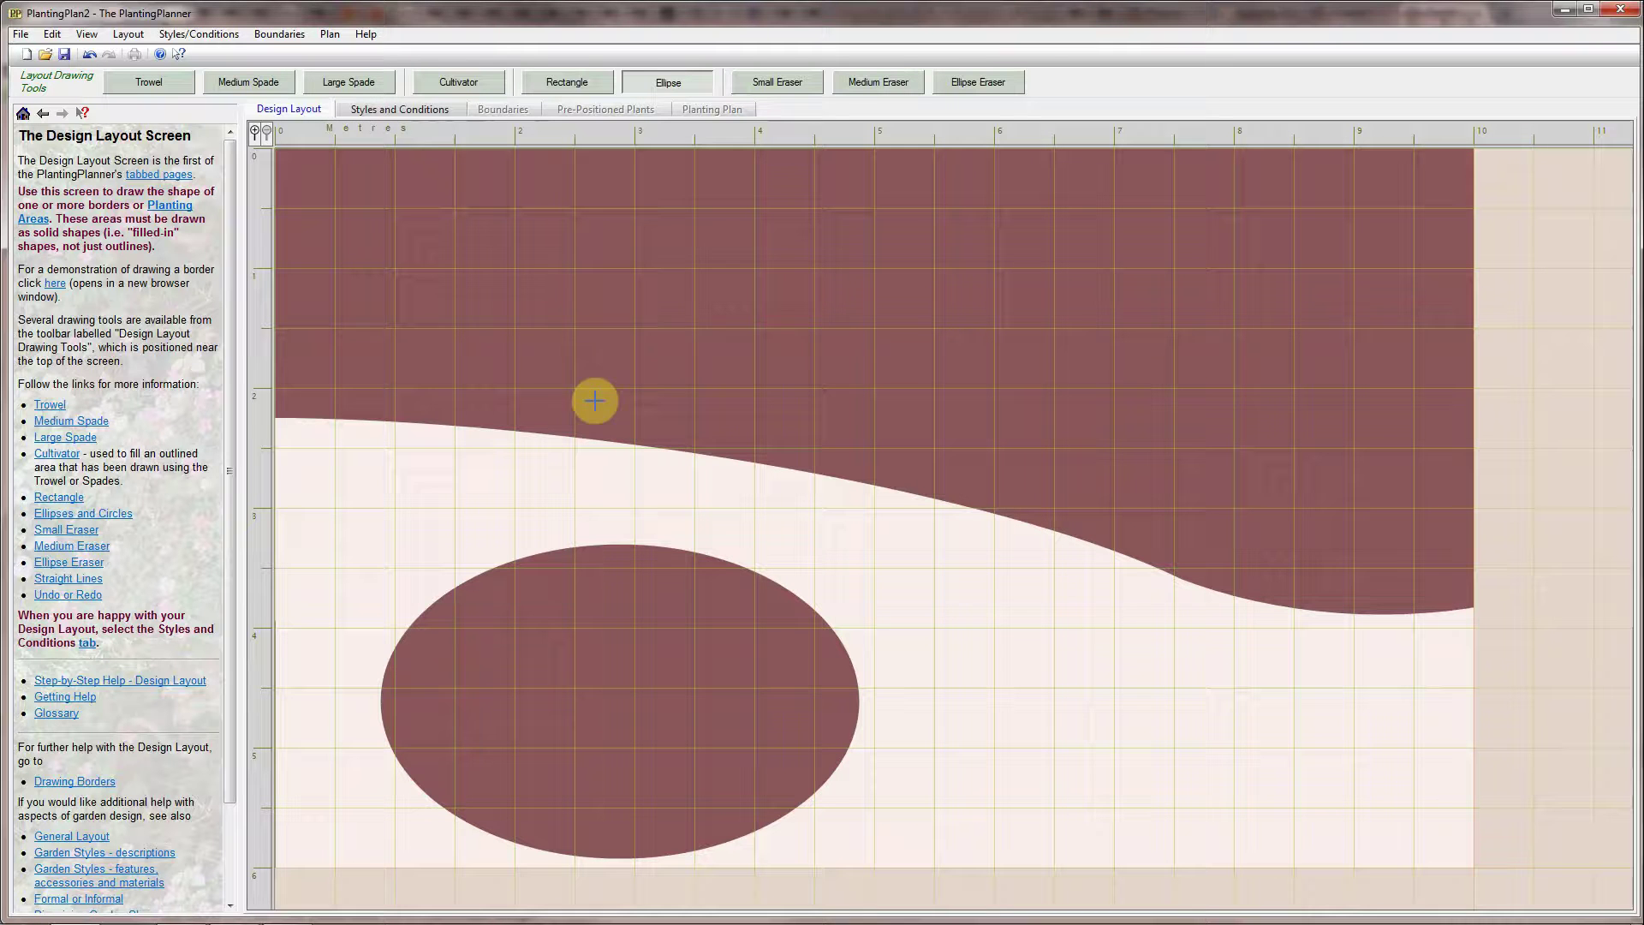
On Styles and Conditions, select the top border and open its Planting Styles dialog
click(412, 110)
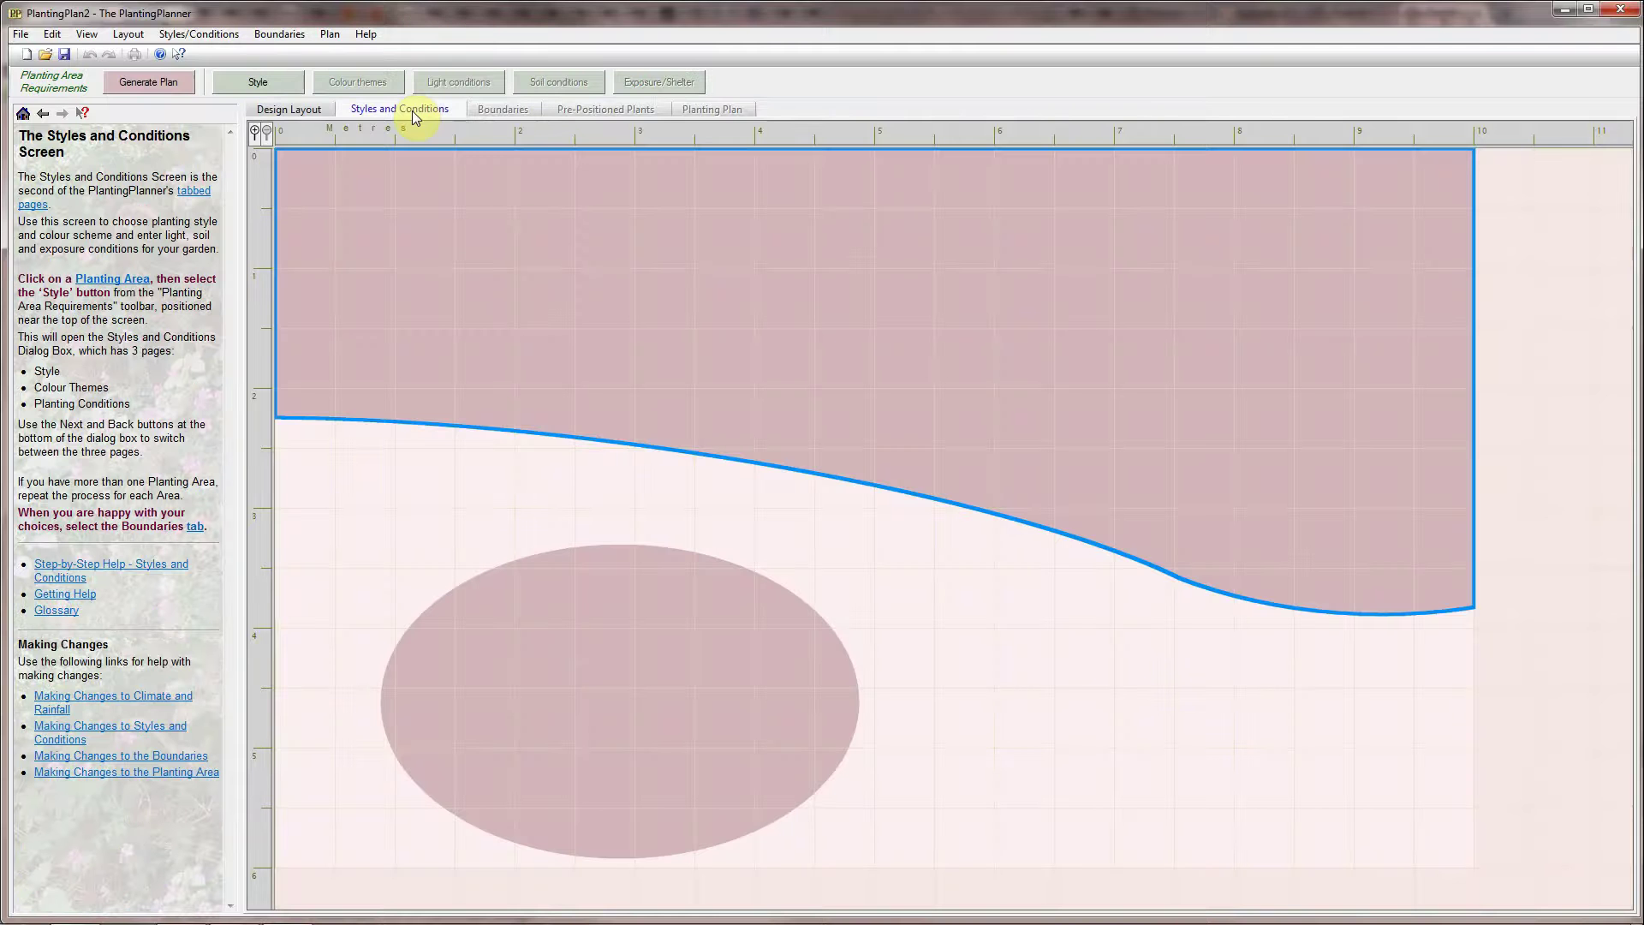
click(579, 622)
click(620, 377)
click(611, 605)
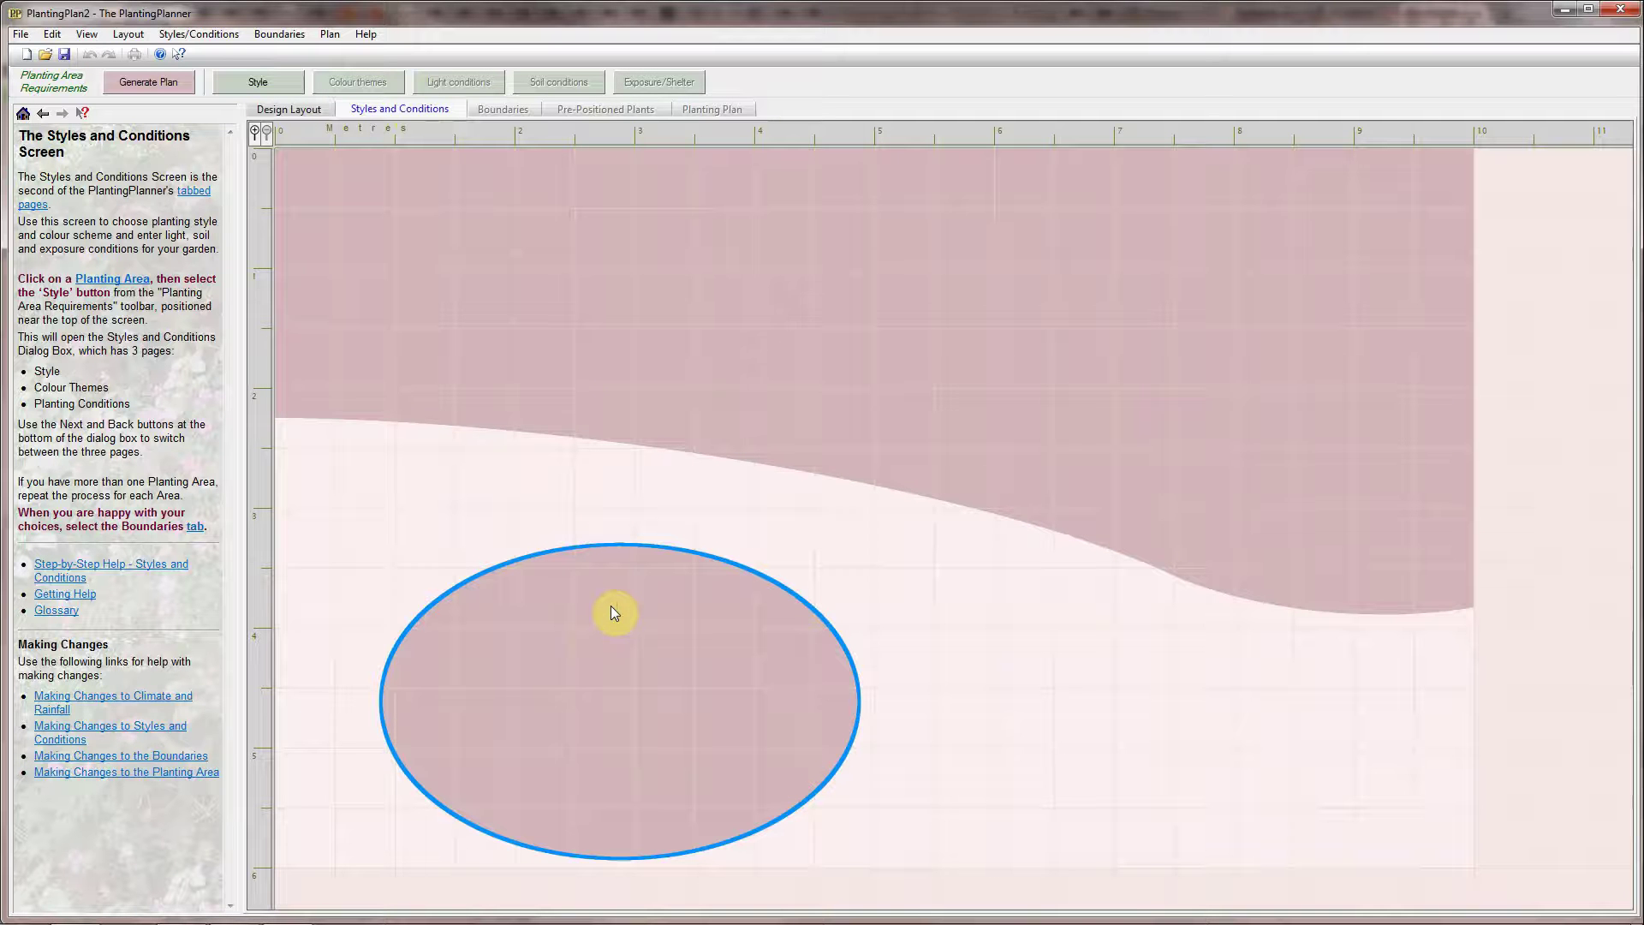
click(507, 349)
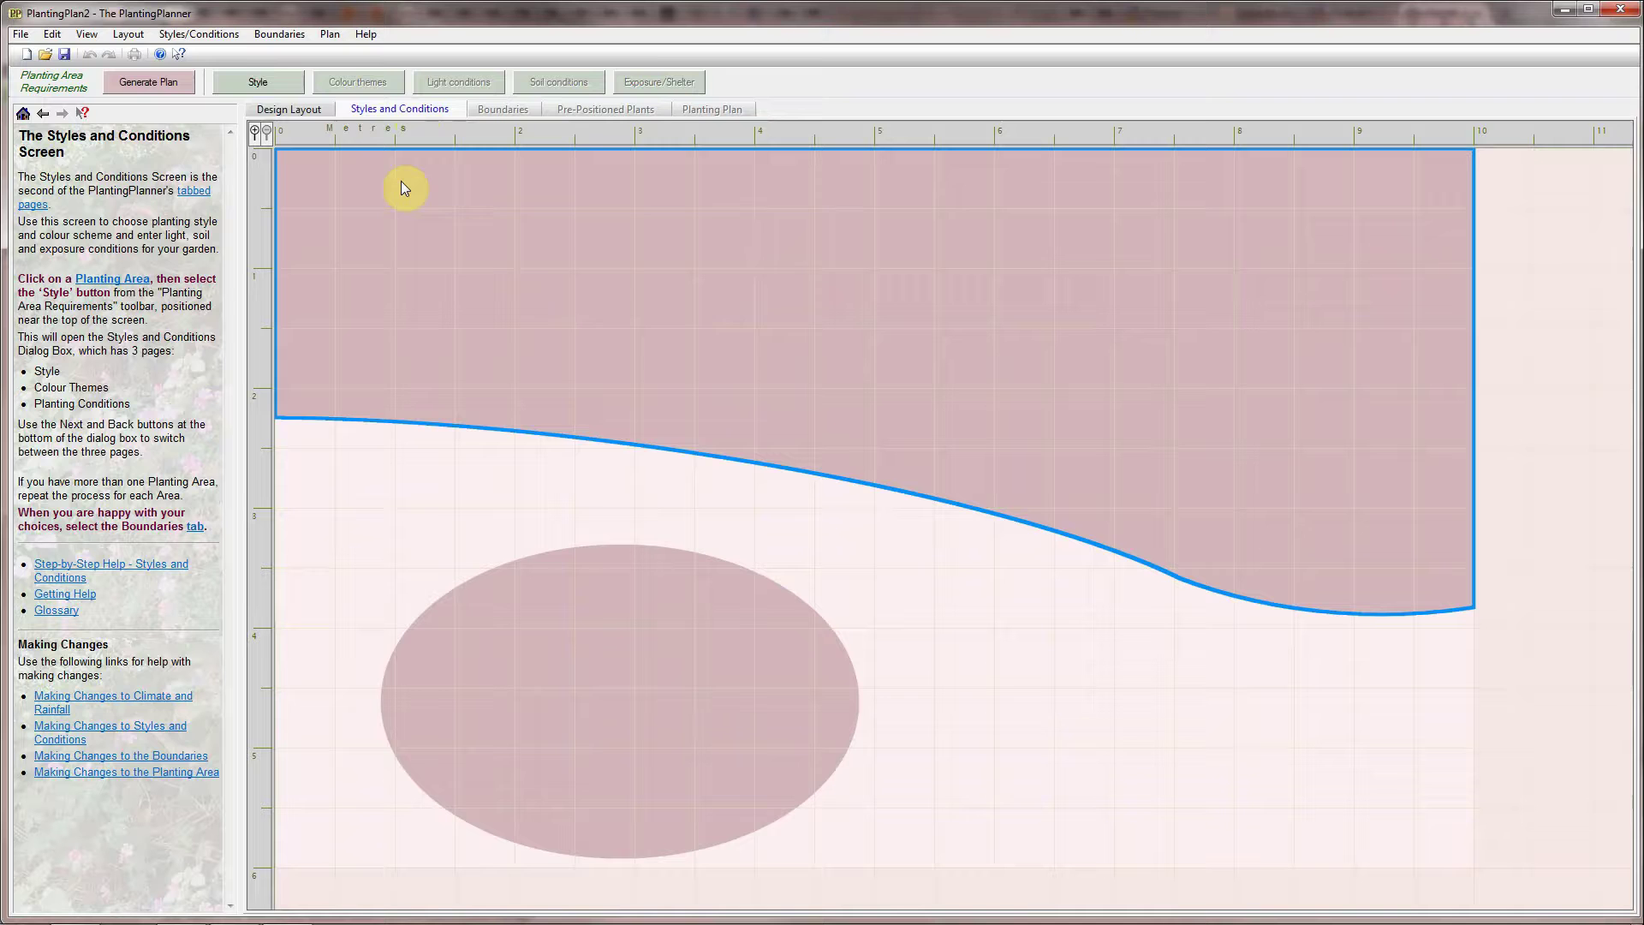
click(287, 85)
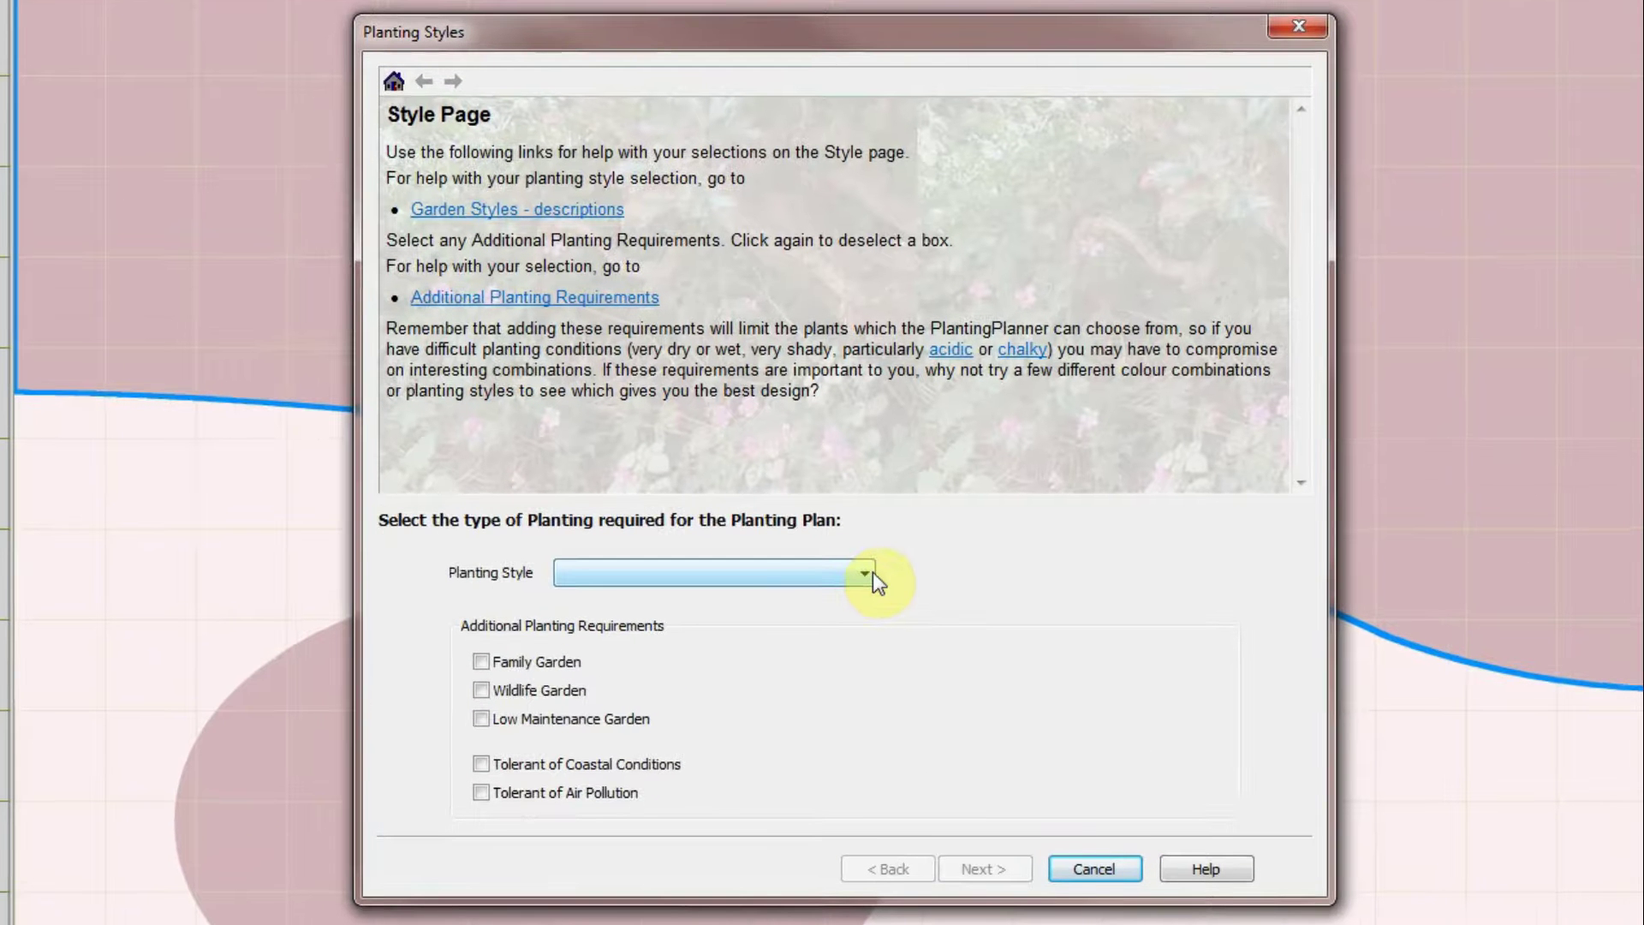
Choose Contemporary as the top border's planting style and go on to Colour Themes
click(867, 574)
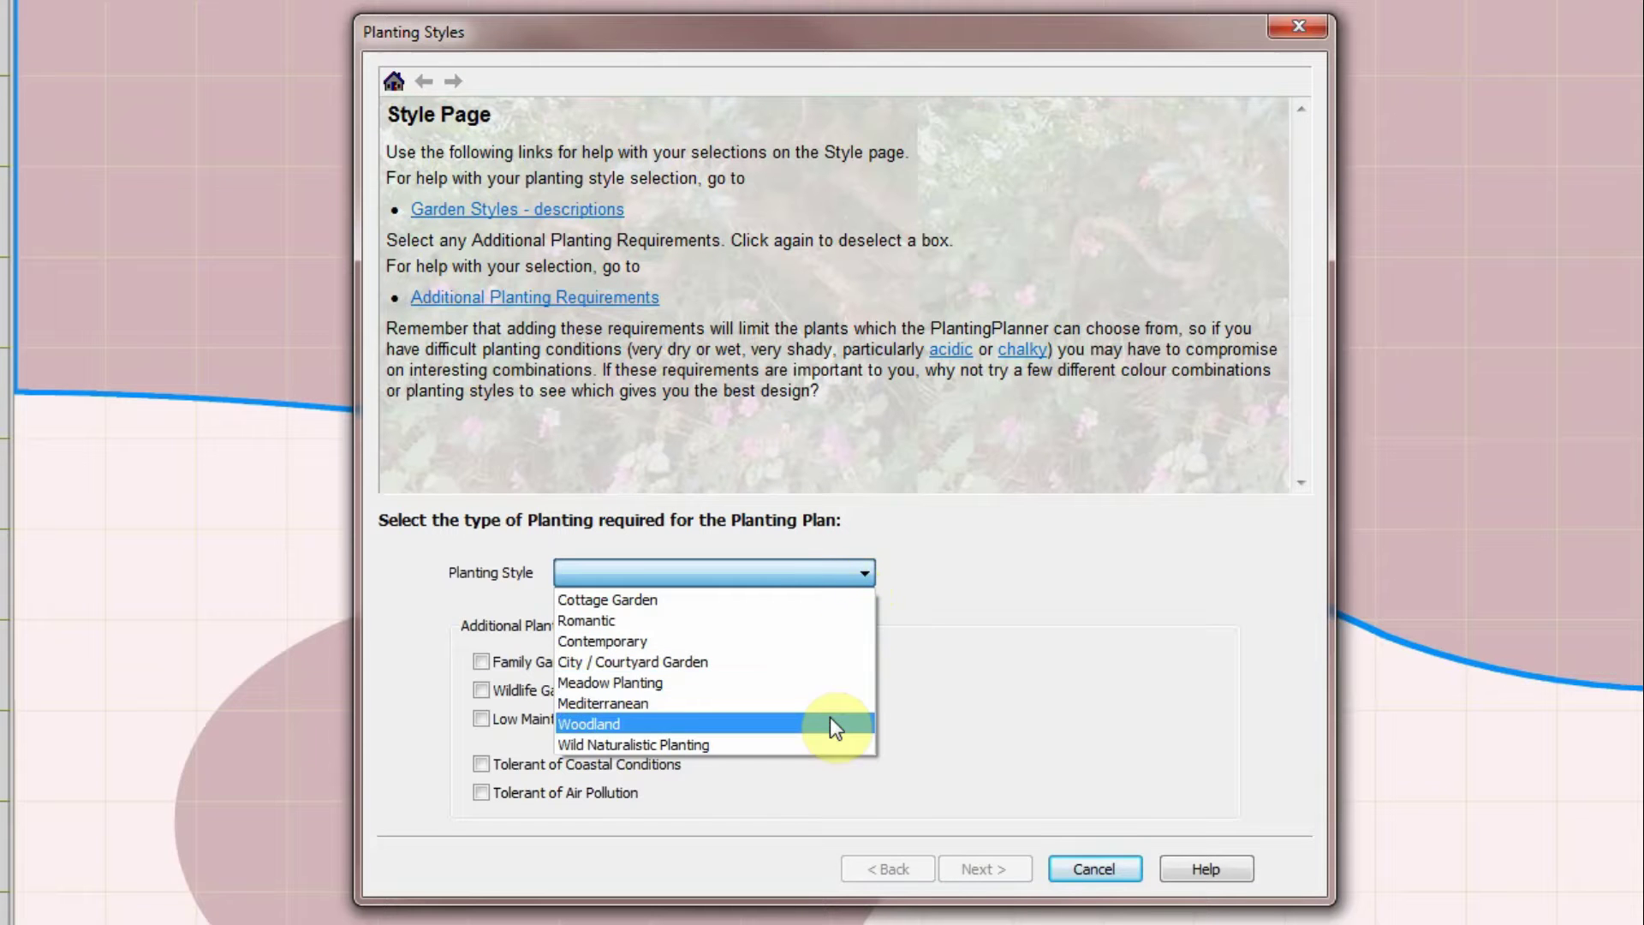
click(820, 640)
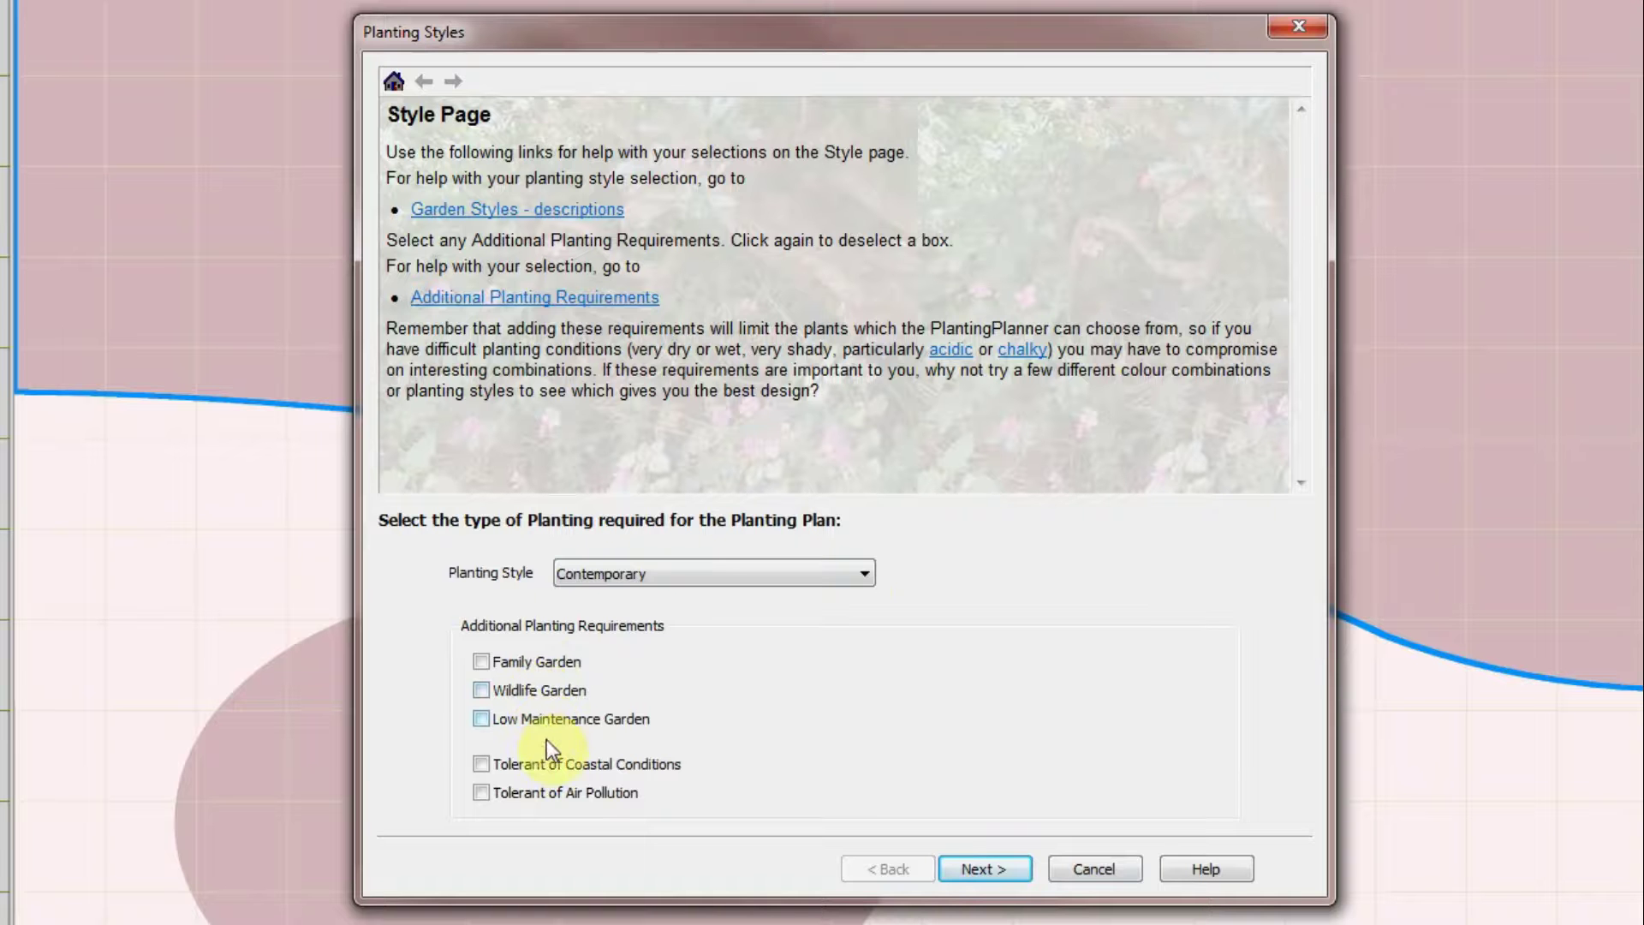
click(980, 866)
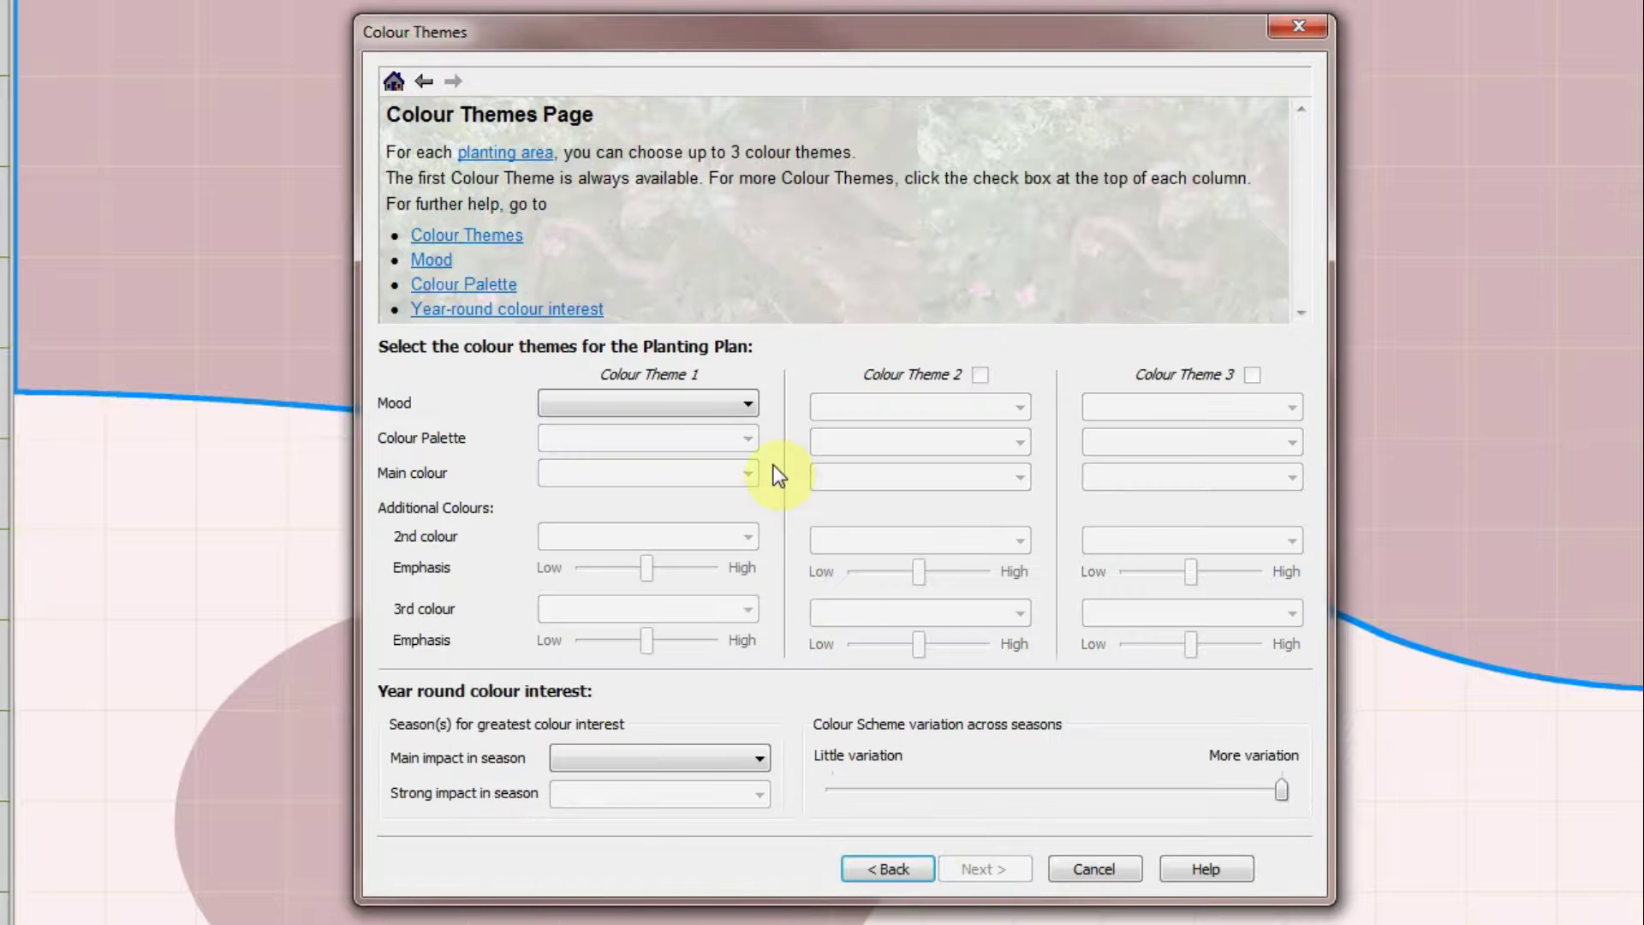
Set Colour Theme 1 to Rich Harmonies, single colour with highlights, Purples with Whites and Silver
click(743, 403)
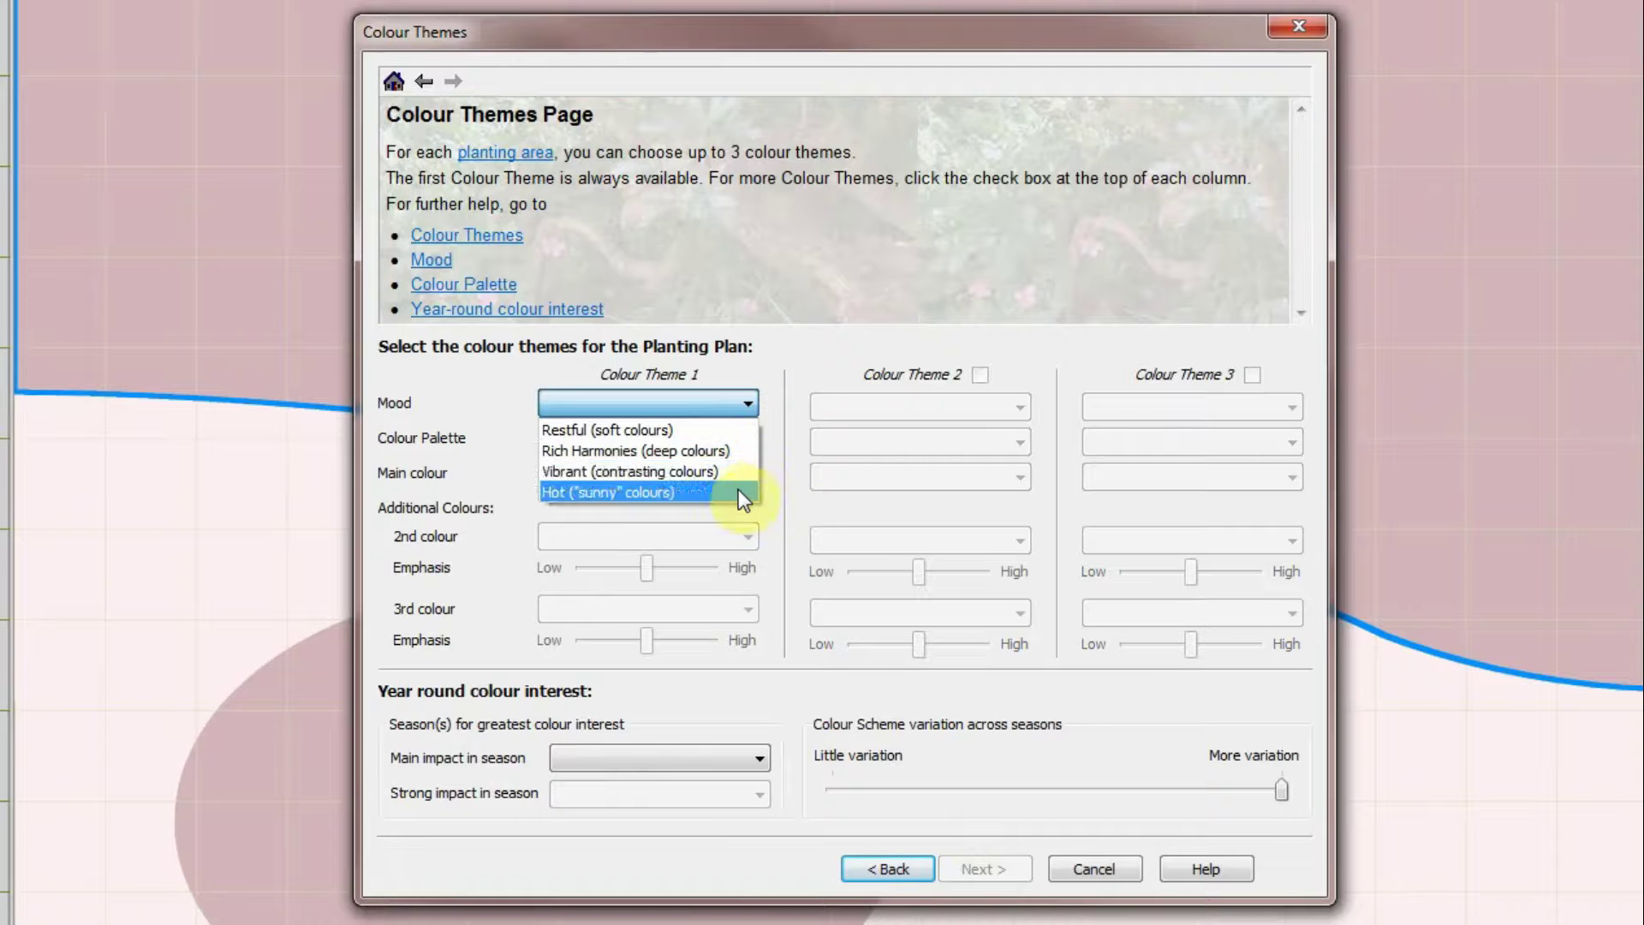
click(712, 452)
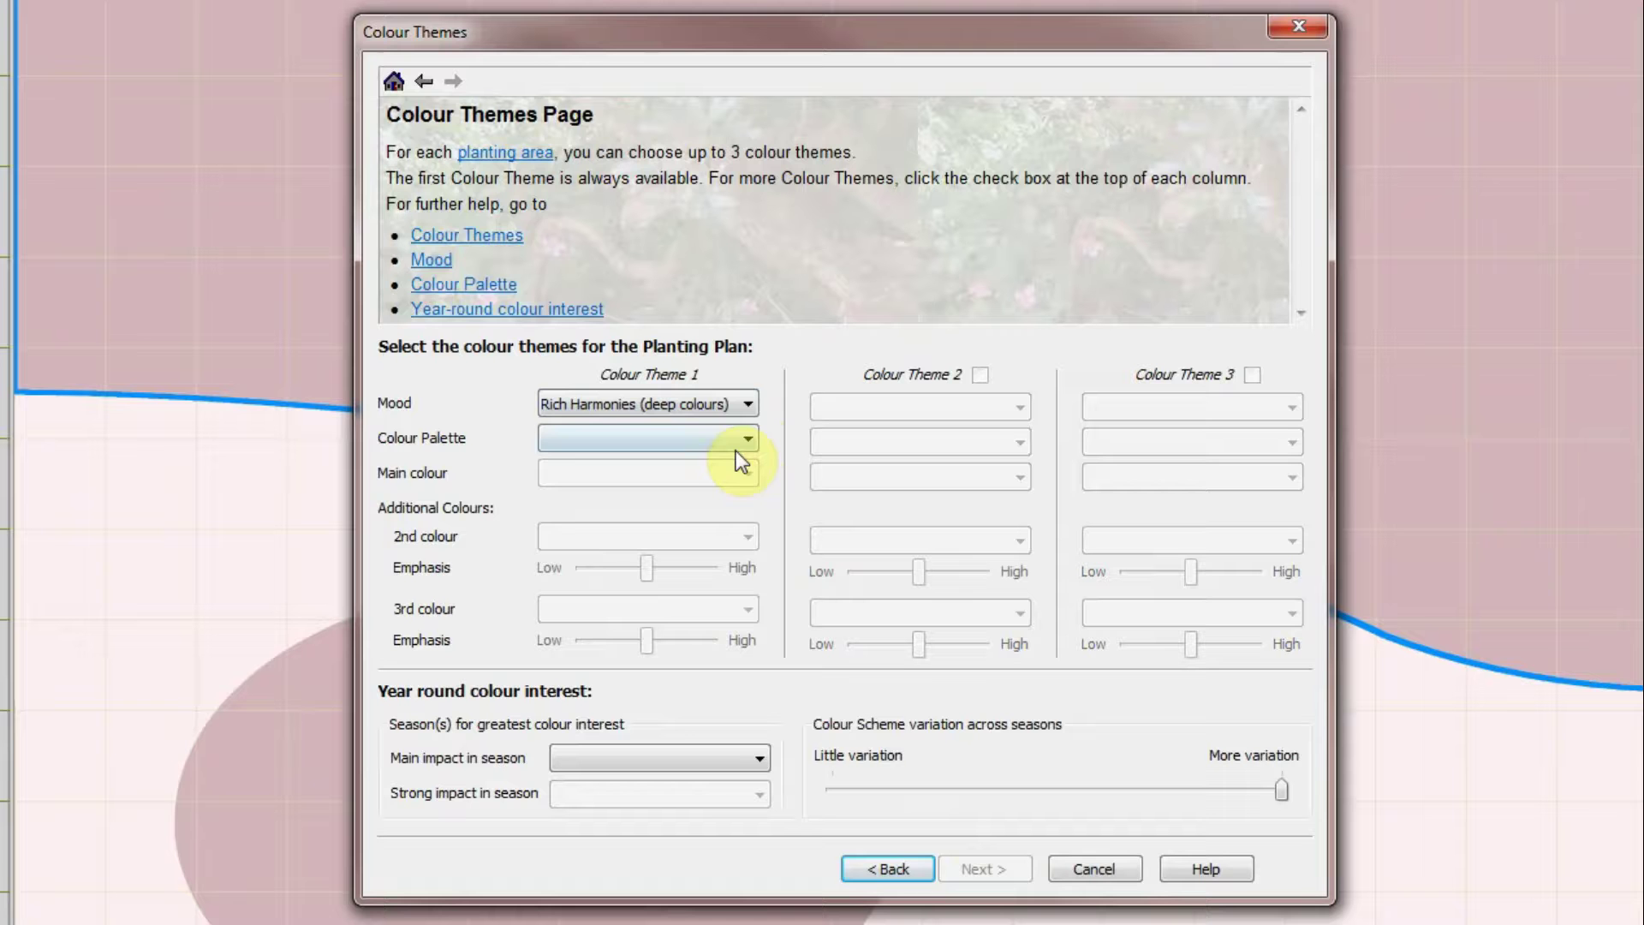
click(744, 445)
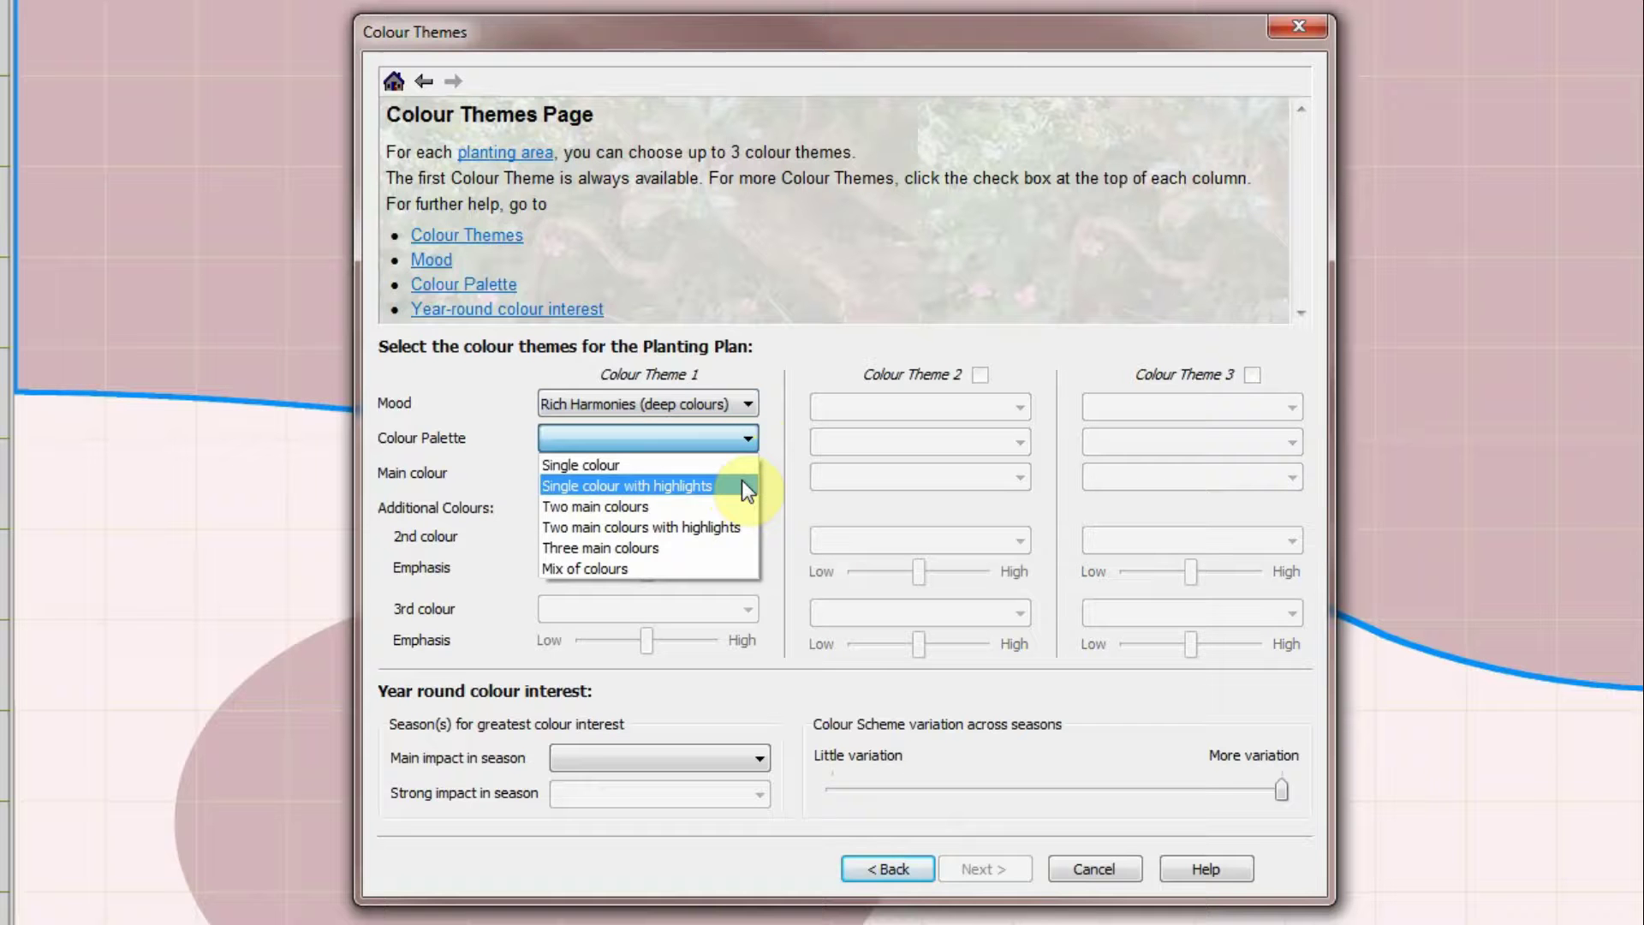
click(750, 487)
click(741, 475)
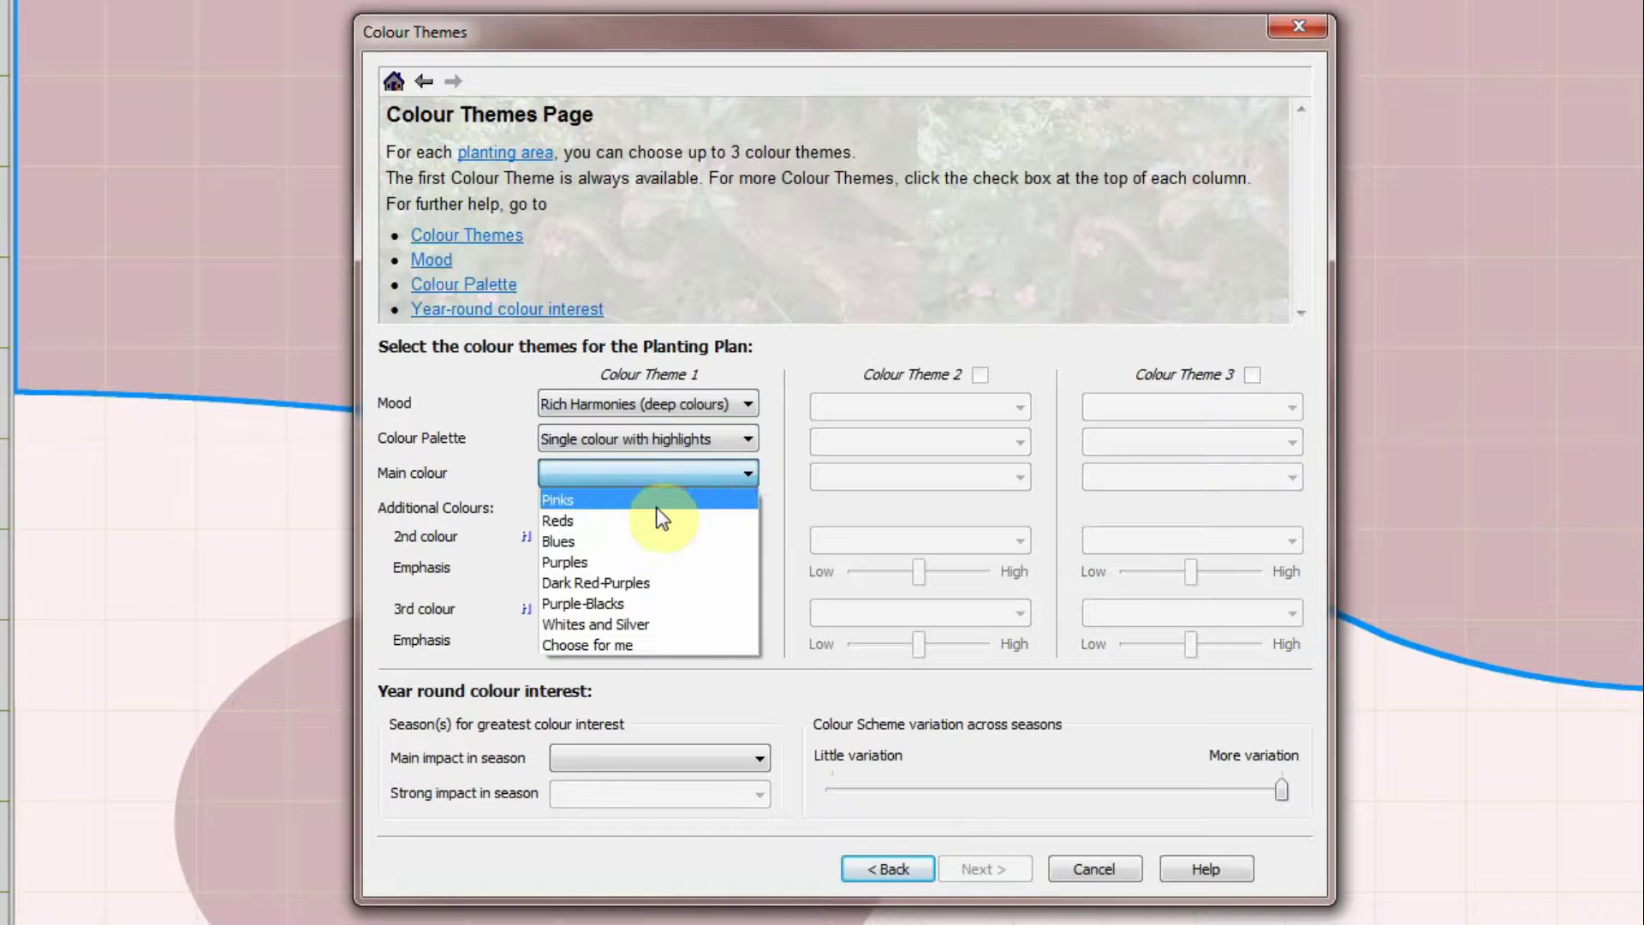
click(610, 563)
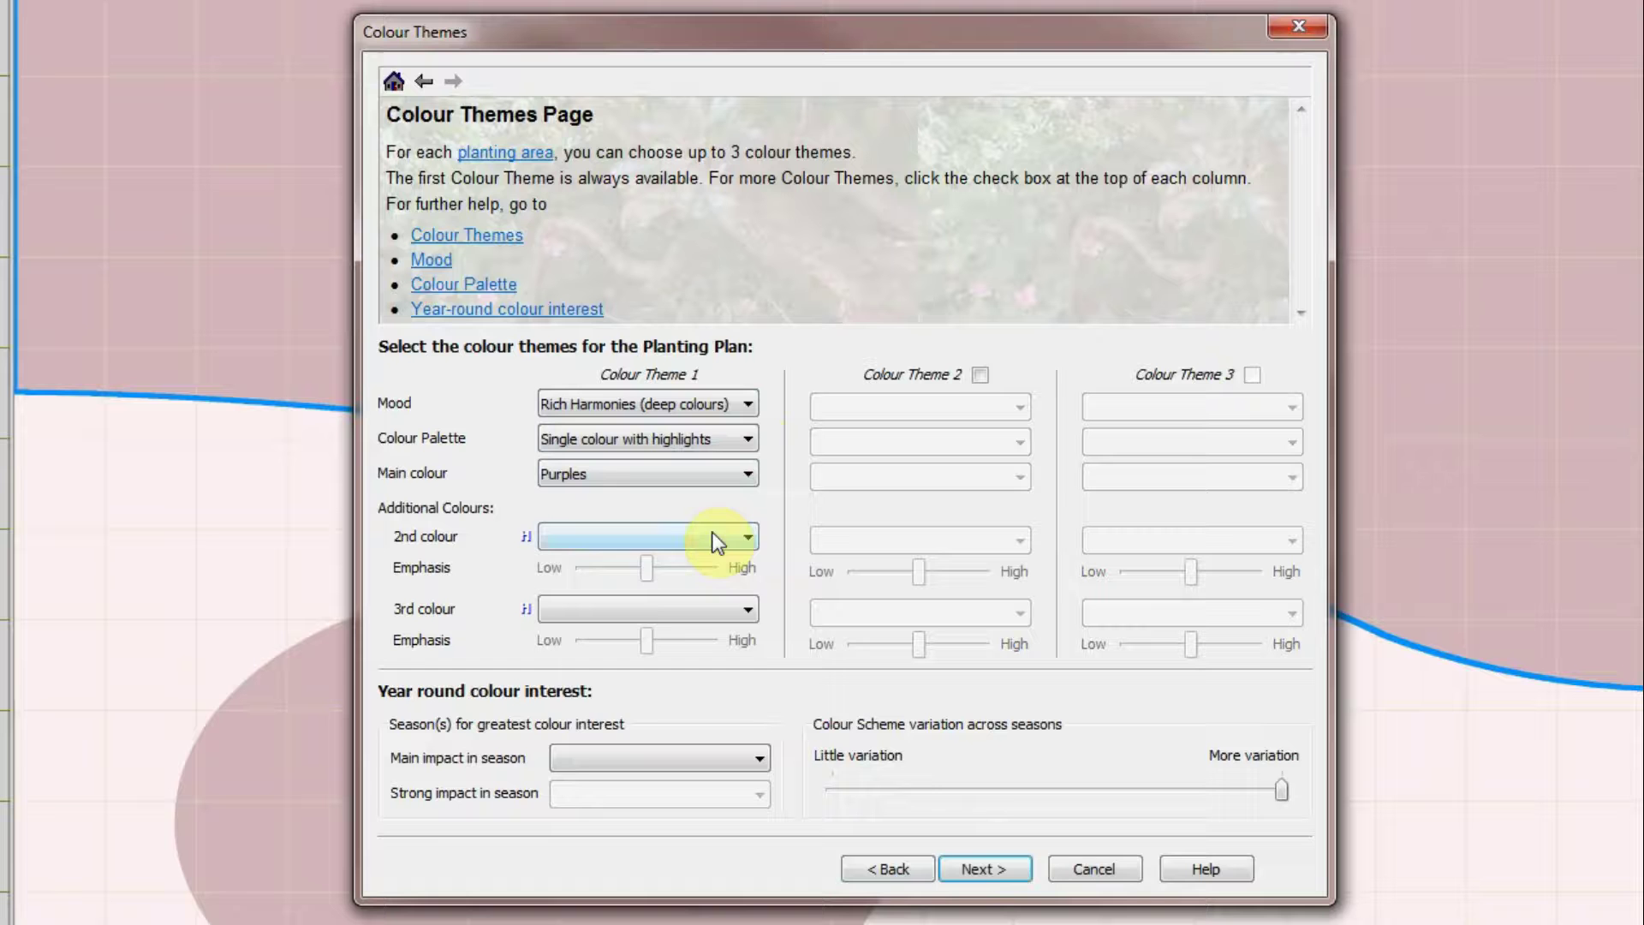
click(712, 534)
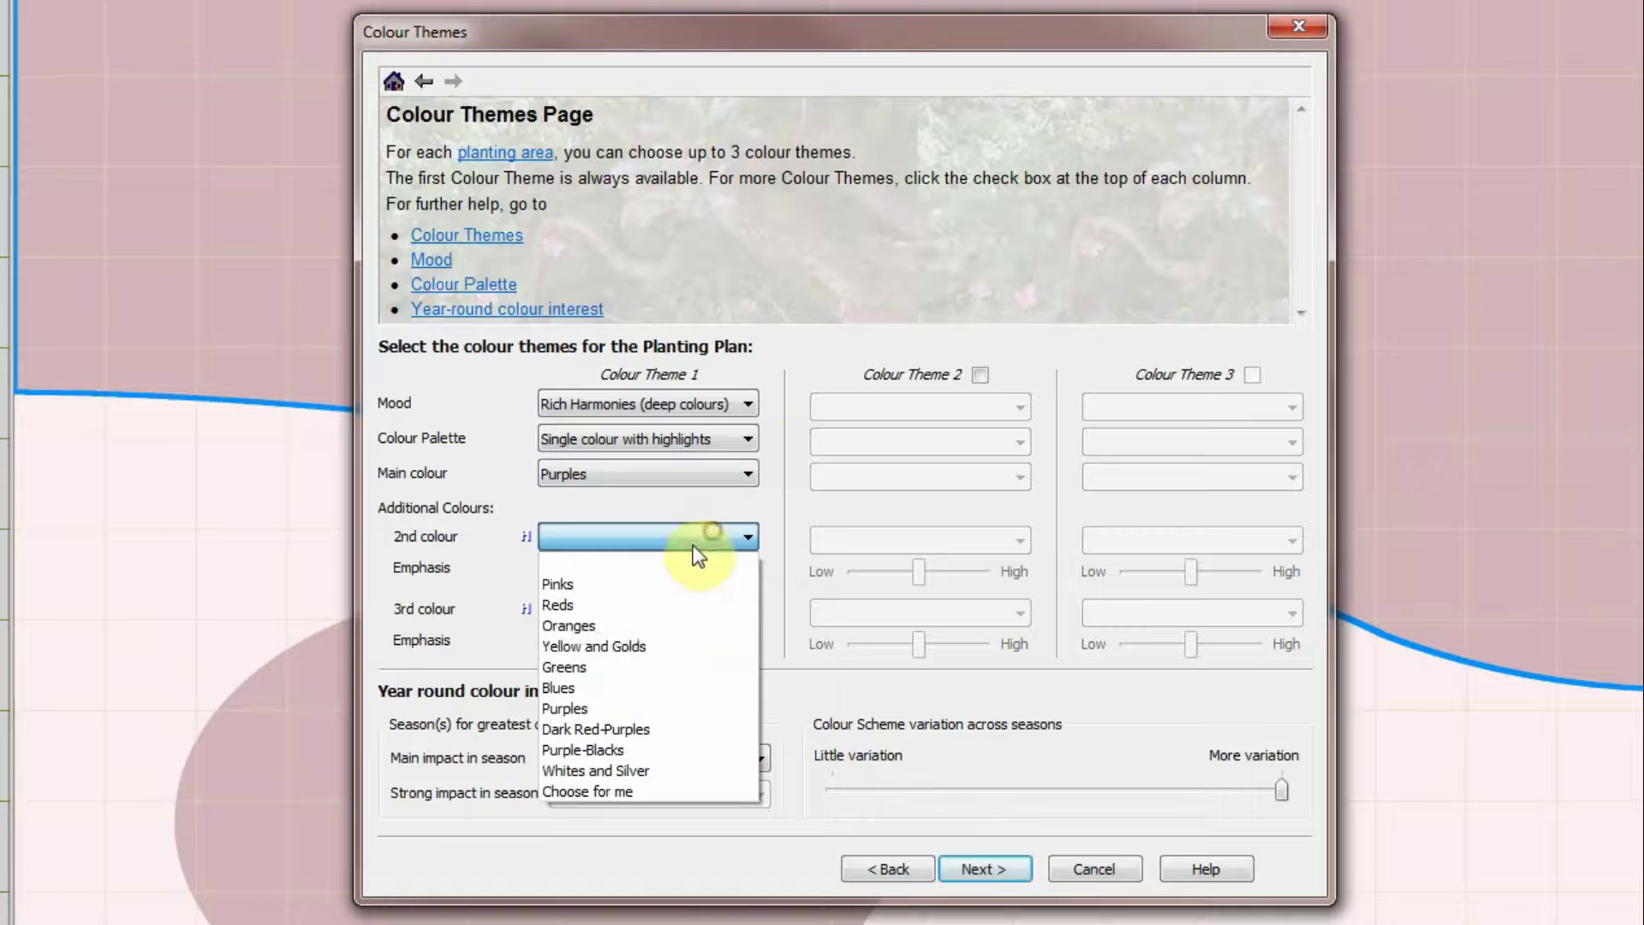
click(622, 770)
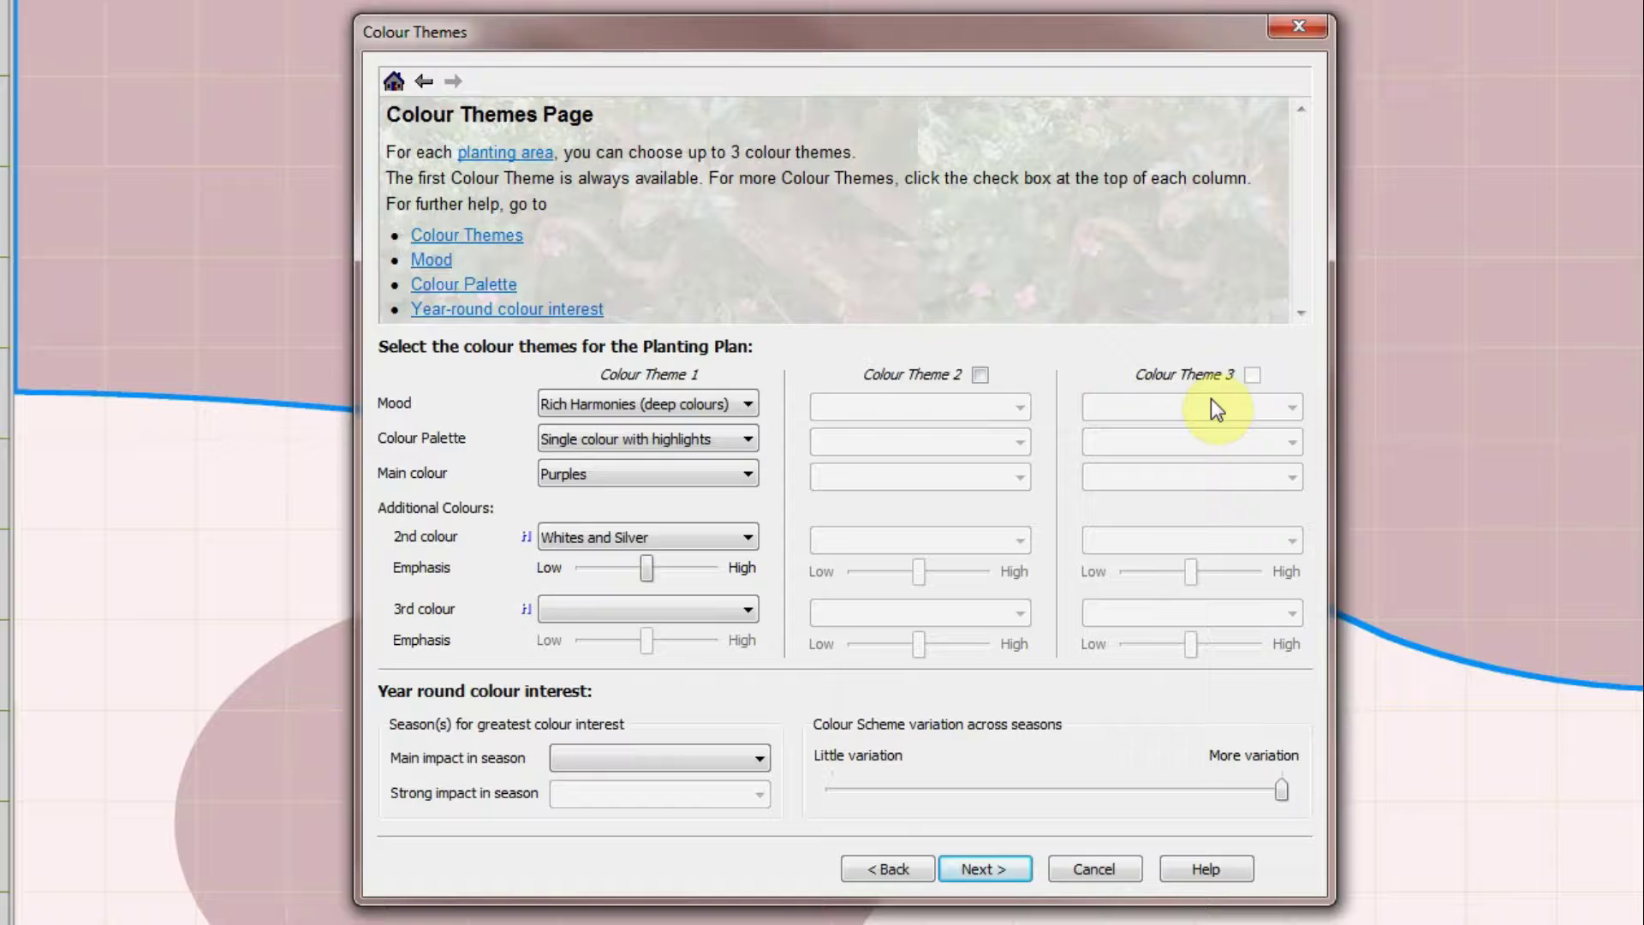
click(983, 869)
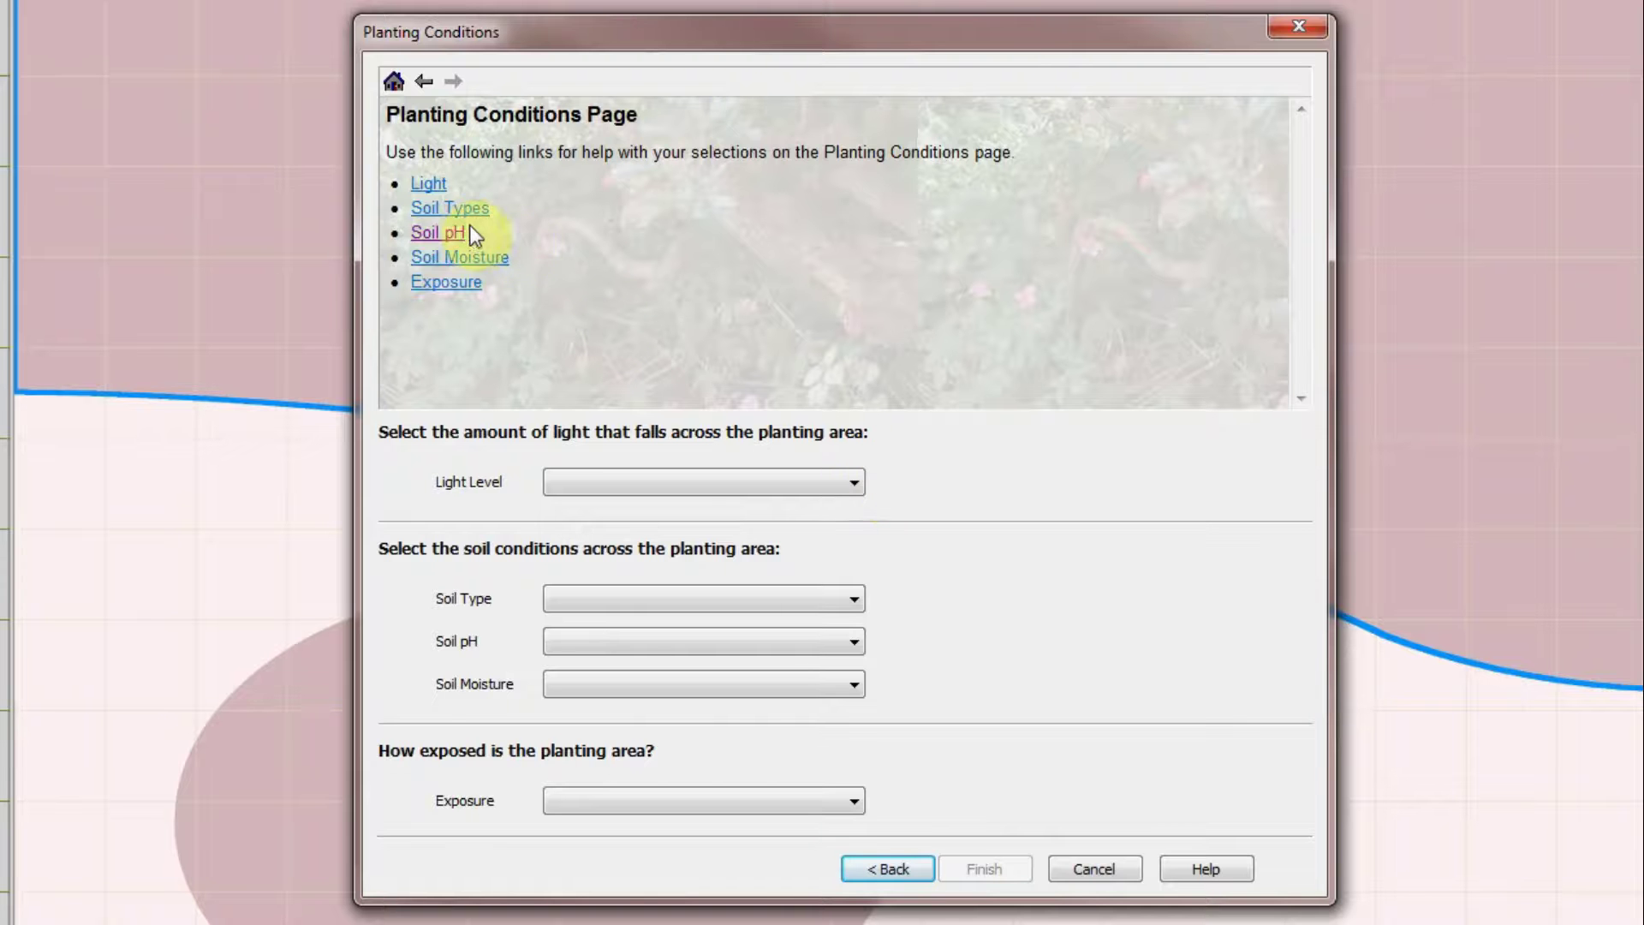
Read the soil pH help, then set light partial shade and Loam soil
click(431, 233)
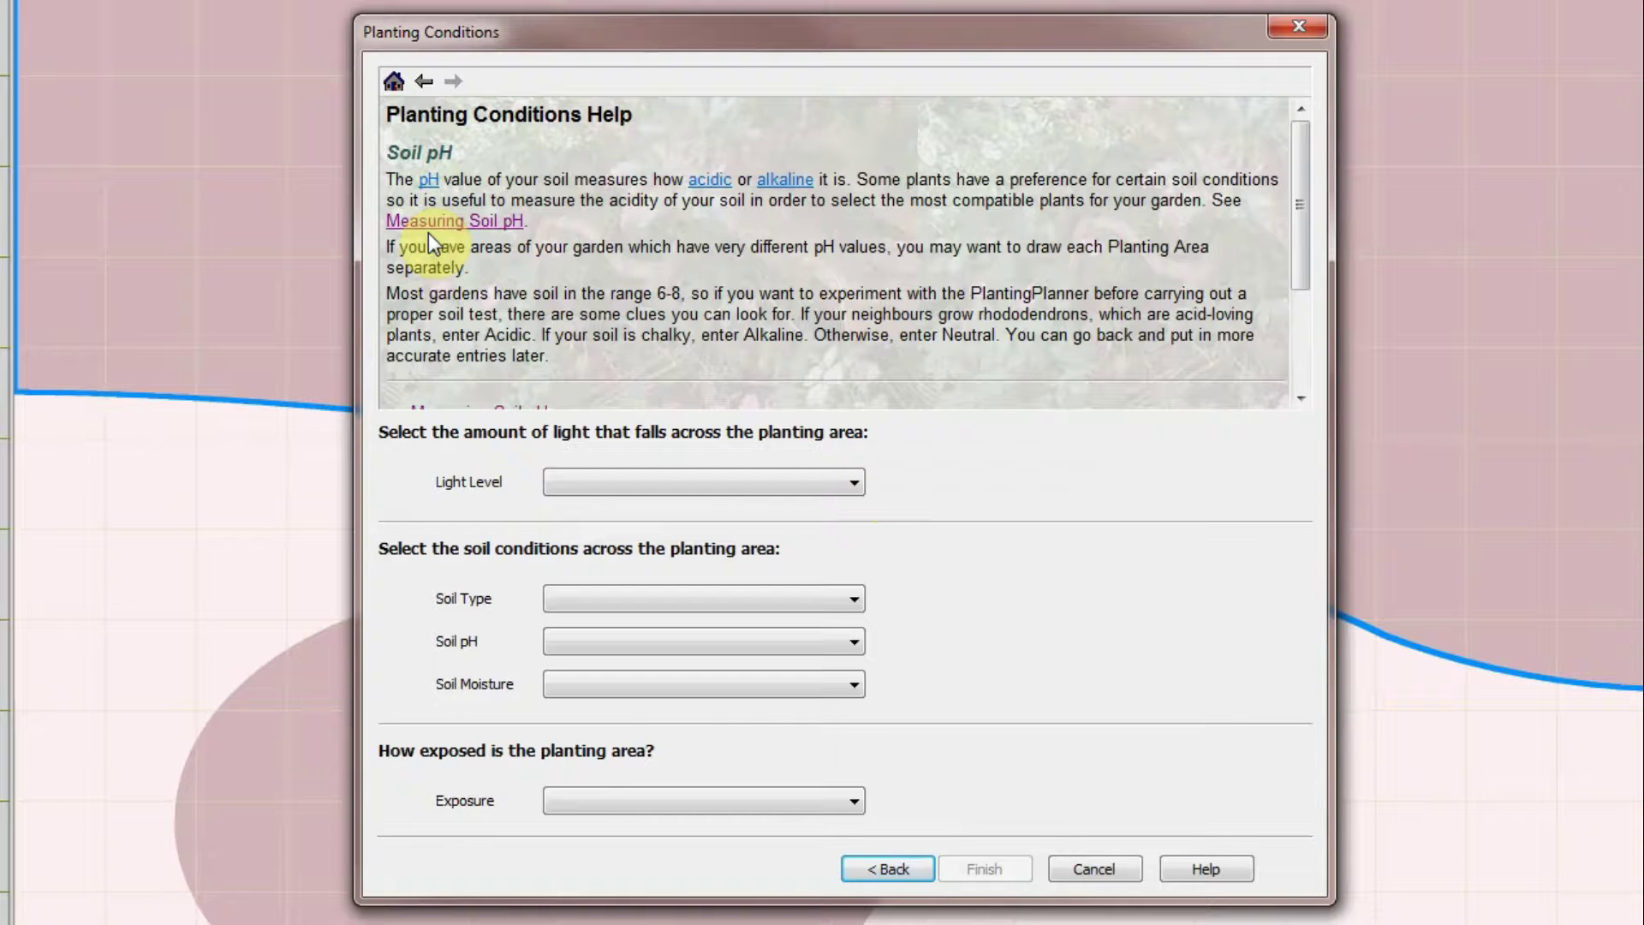
click(474, 223)
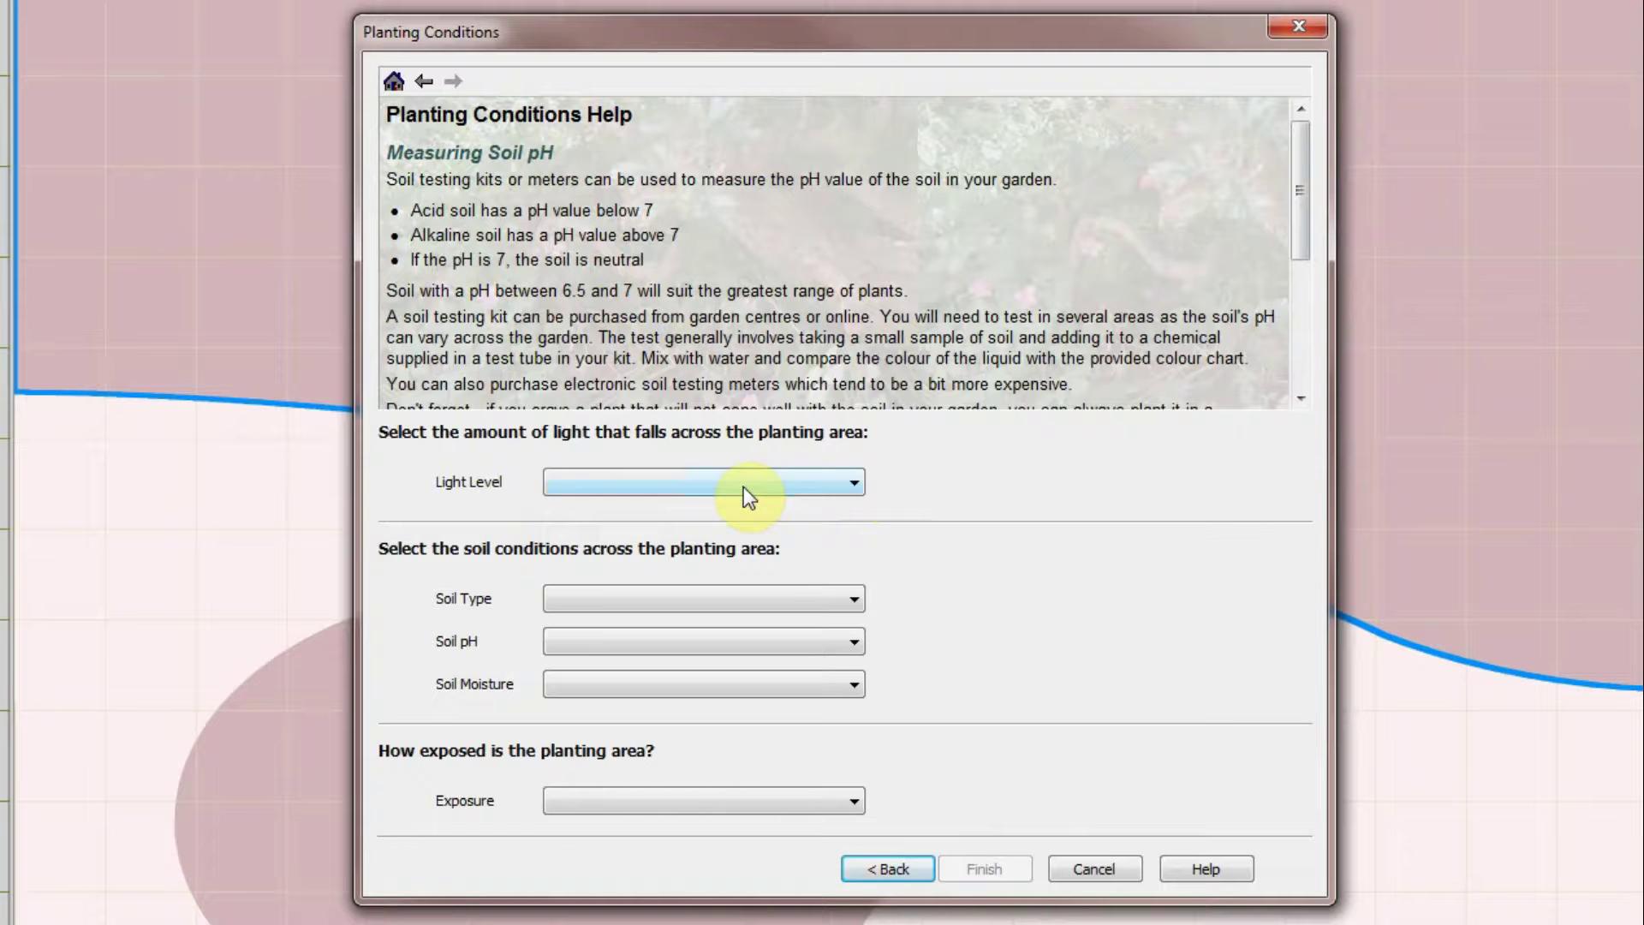
click(801, 481)
click(637, 532)
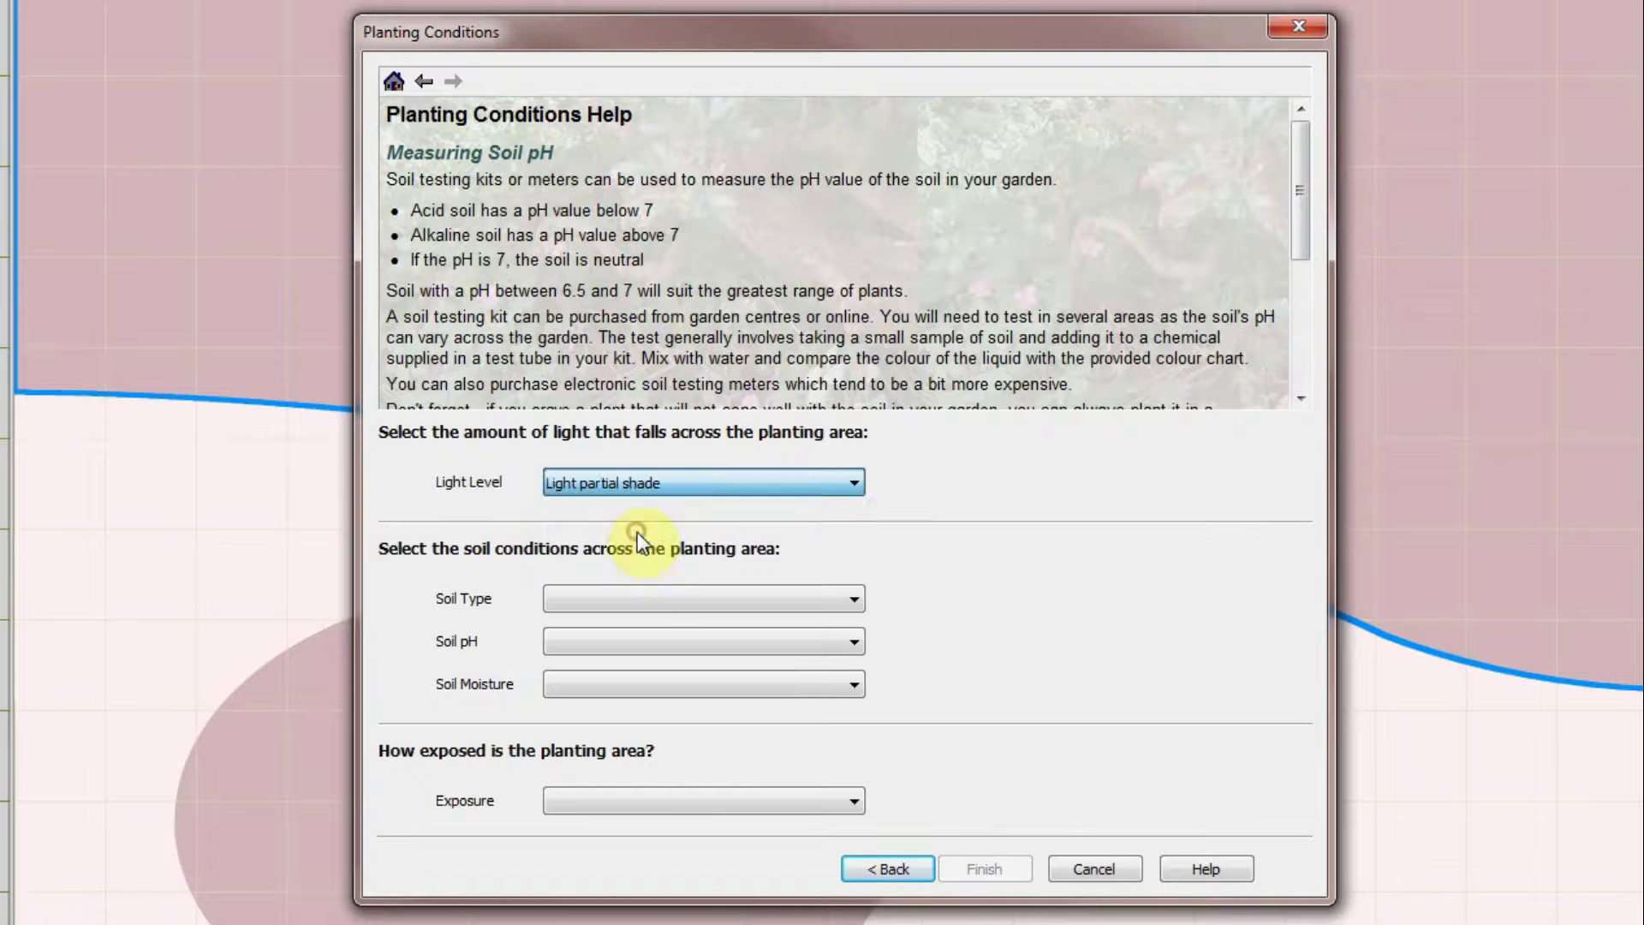
click(660, 599)
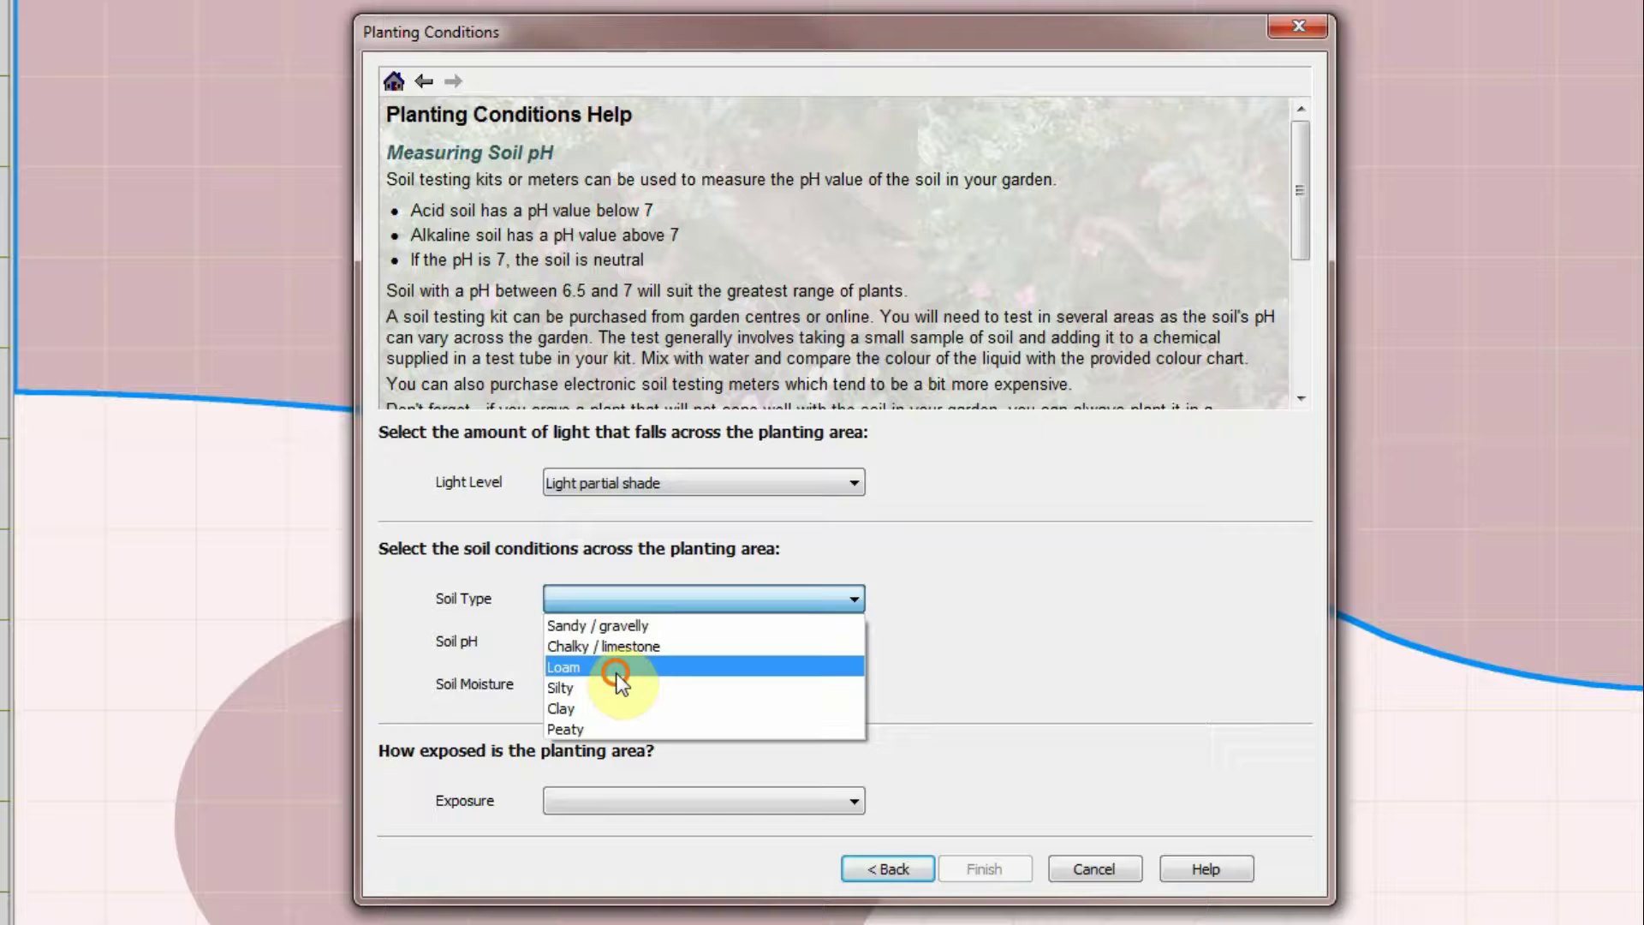
click(625, 672)
Set neutral soil pH, moist well-drained moisture and a fairly sheltered exposure
click(641, 644)
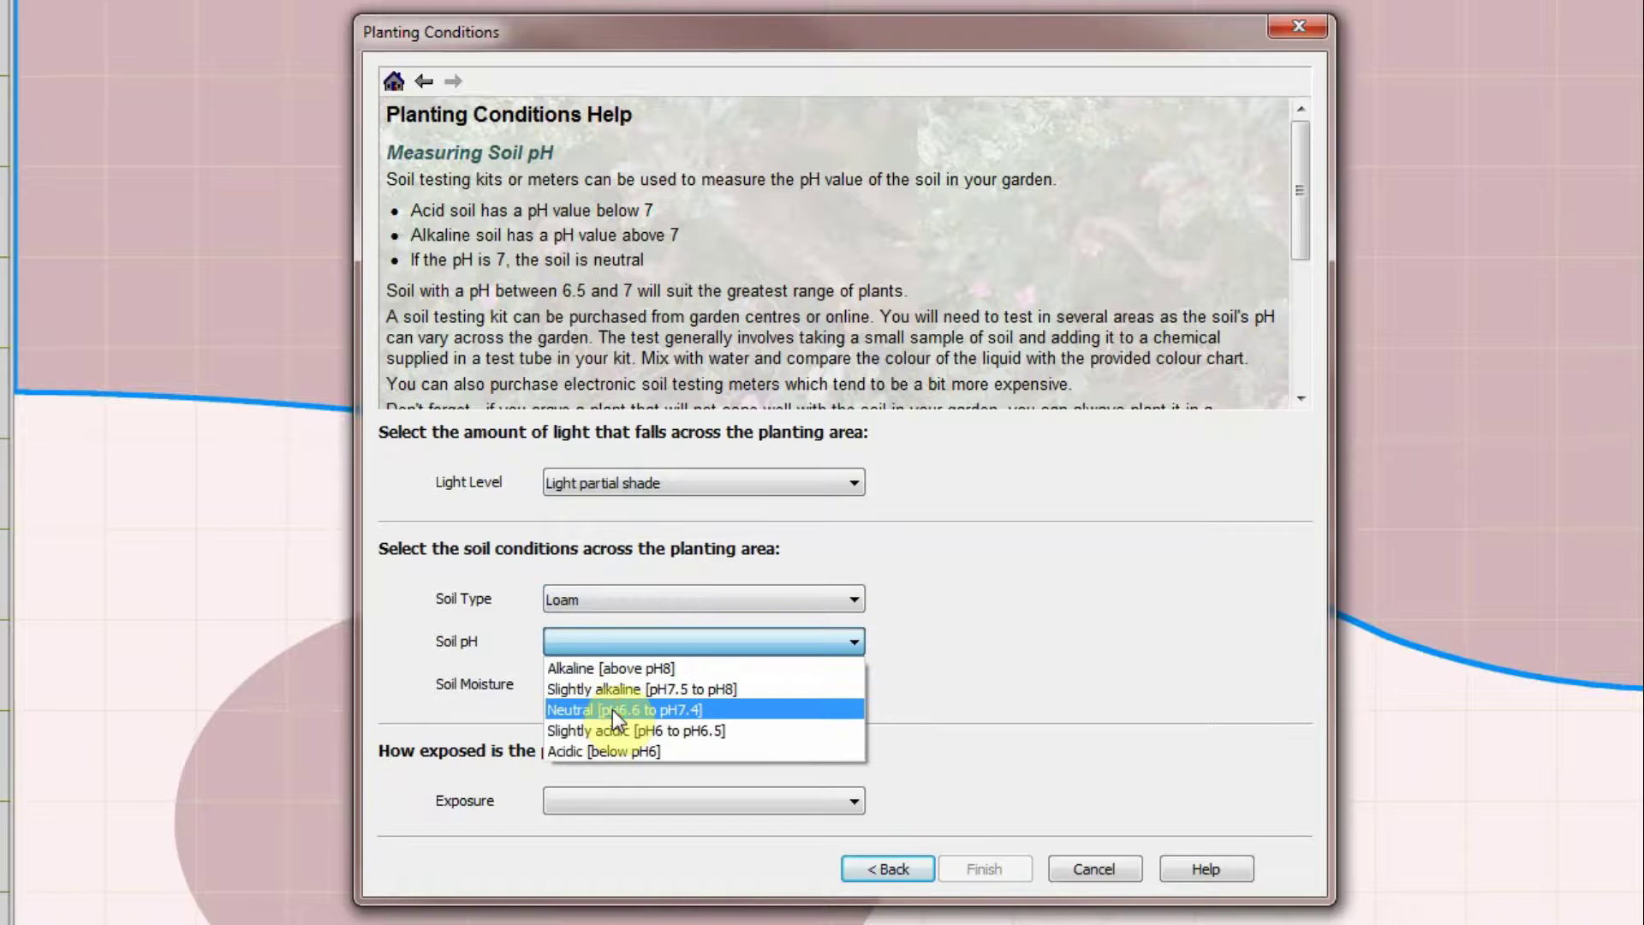
click(617, 713)
click(630, 687)
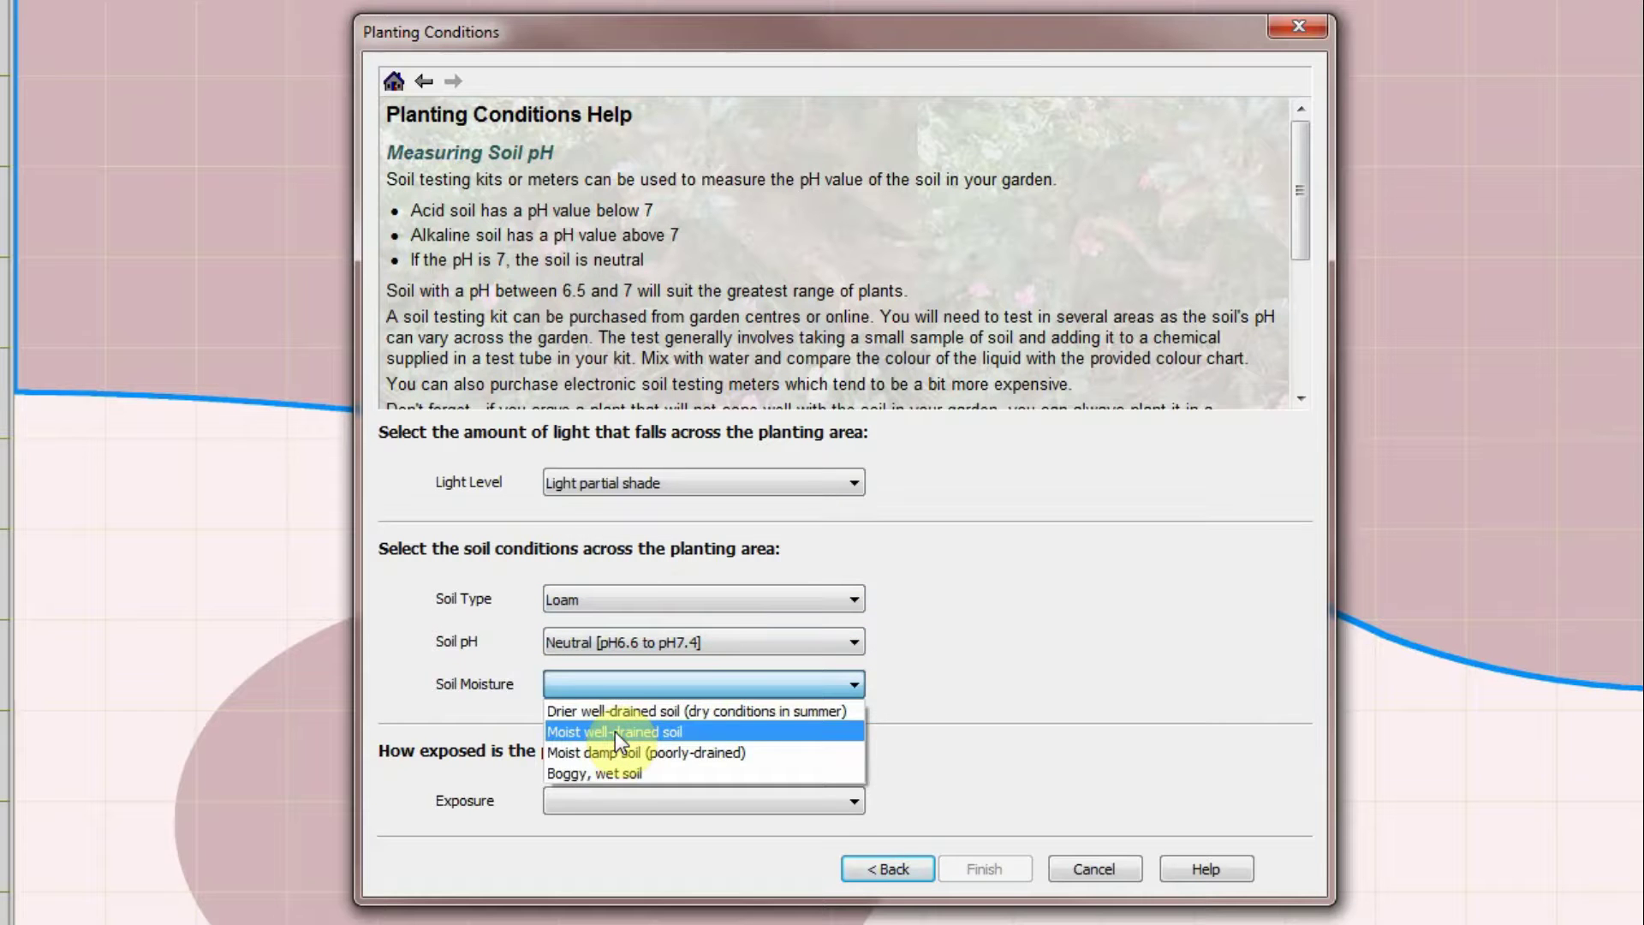
click(615, 730)
click(654, 801)
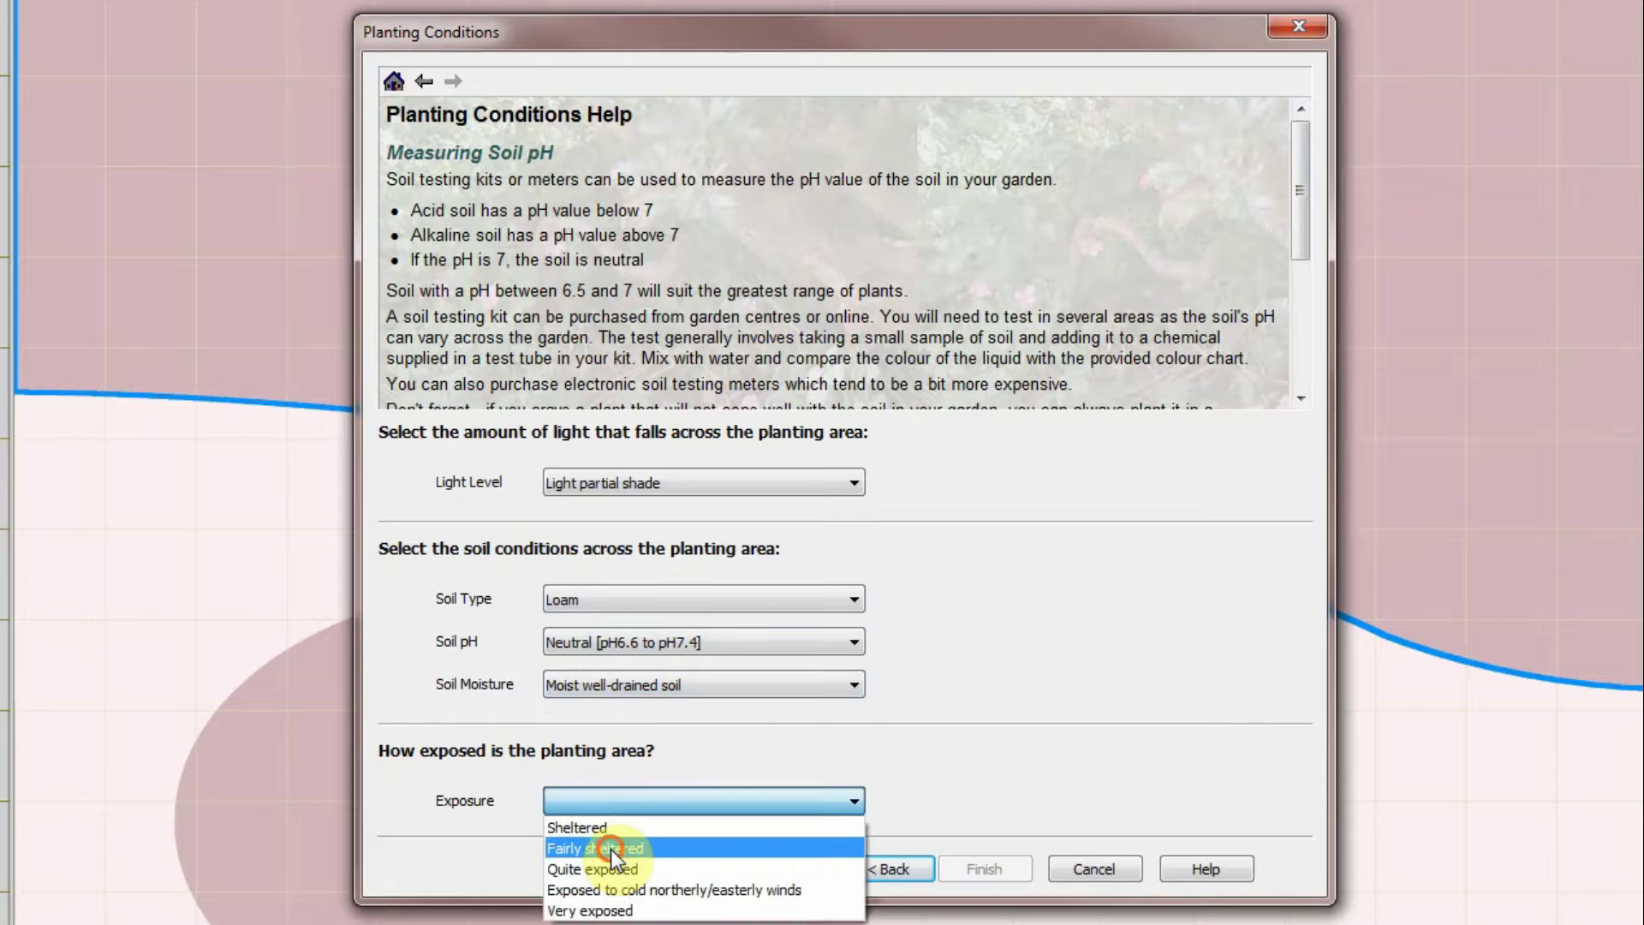
click(609, 850)
Finish the border's conditions, then give the oval island bed a Cottage Garden style
click(985, 869)
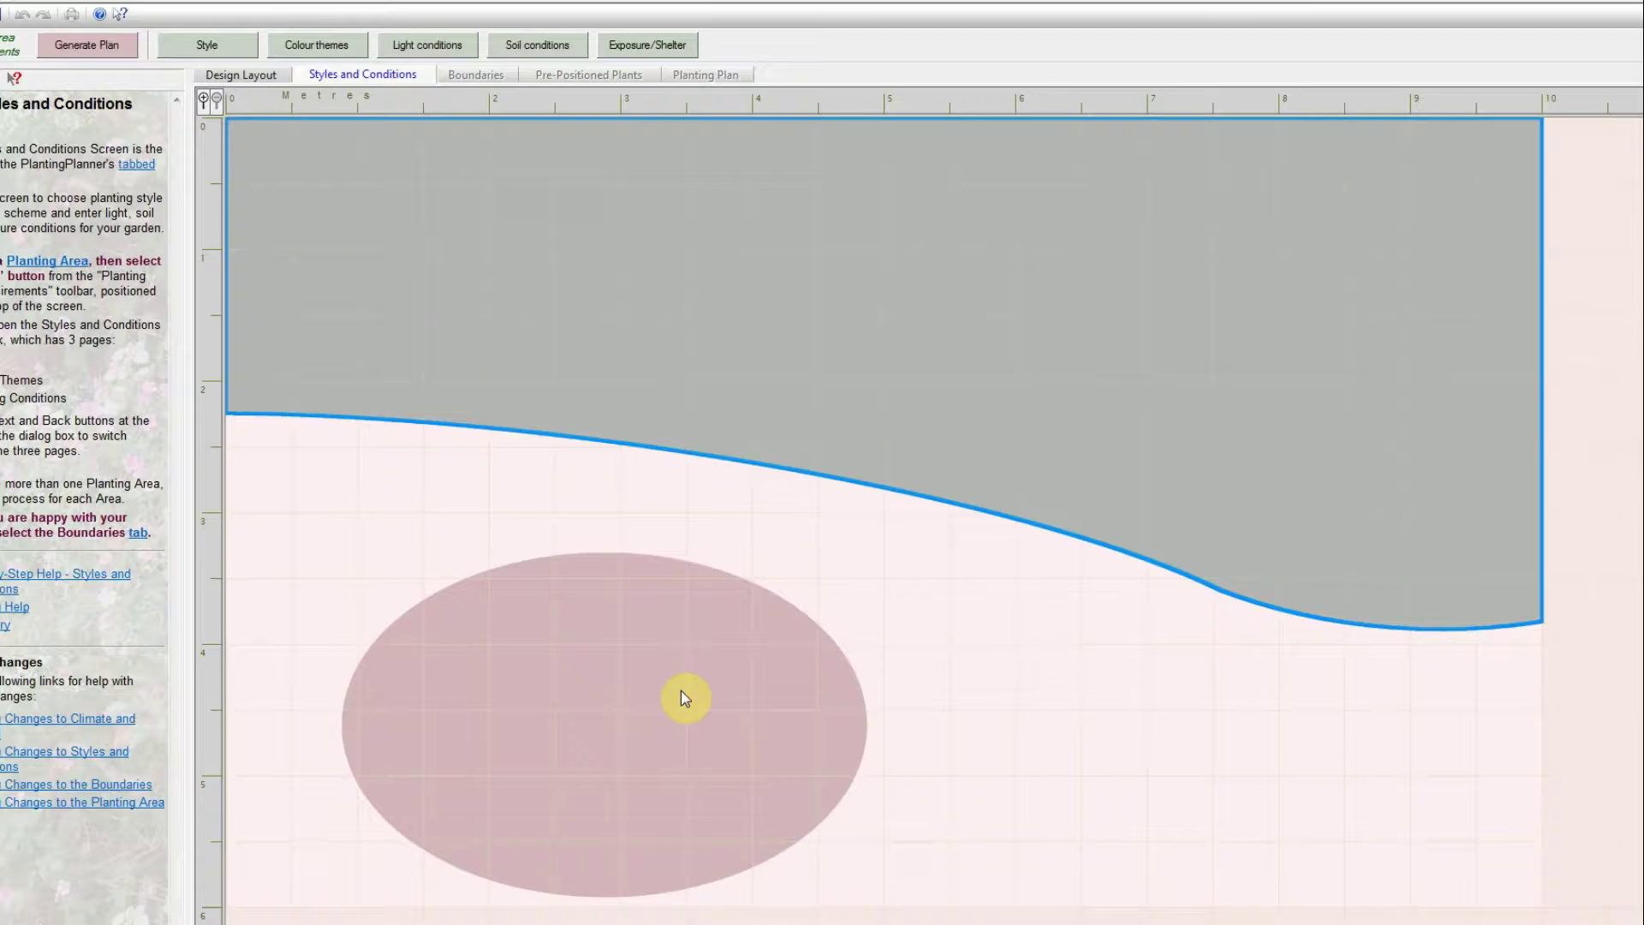
click(670, 671)
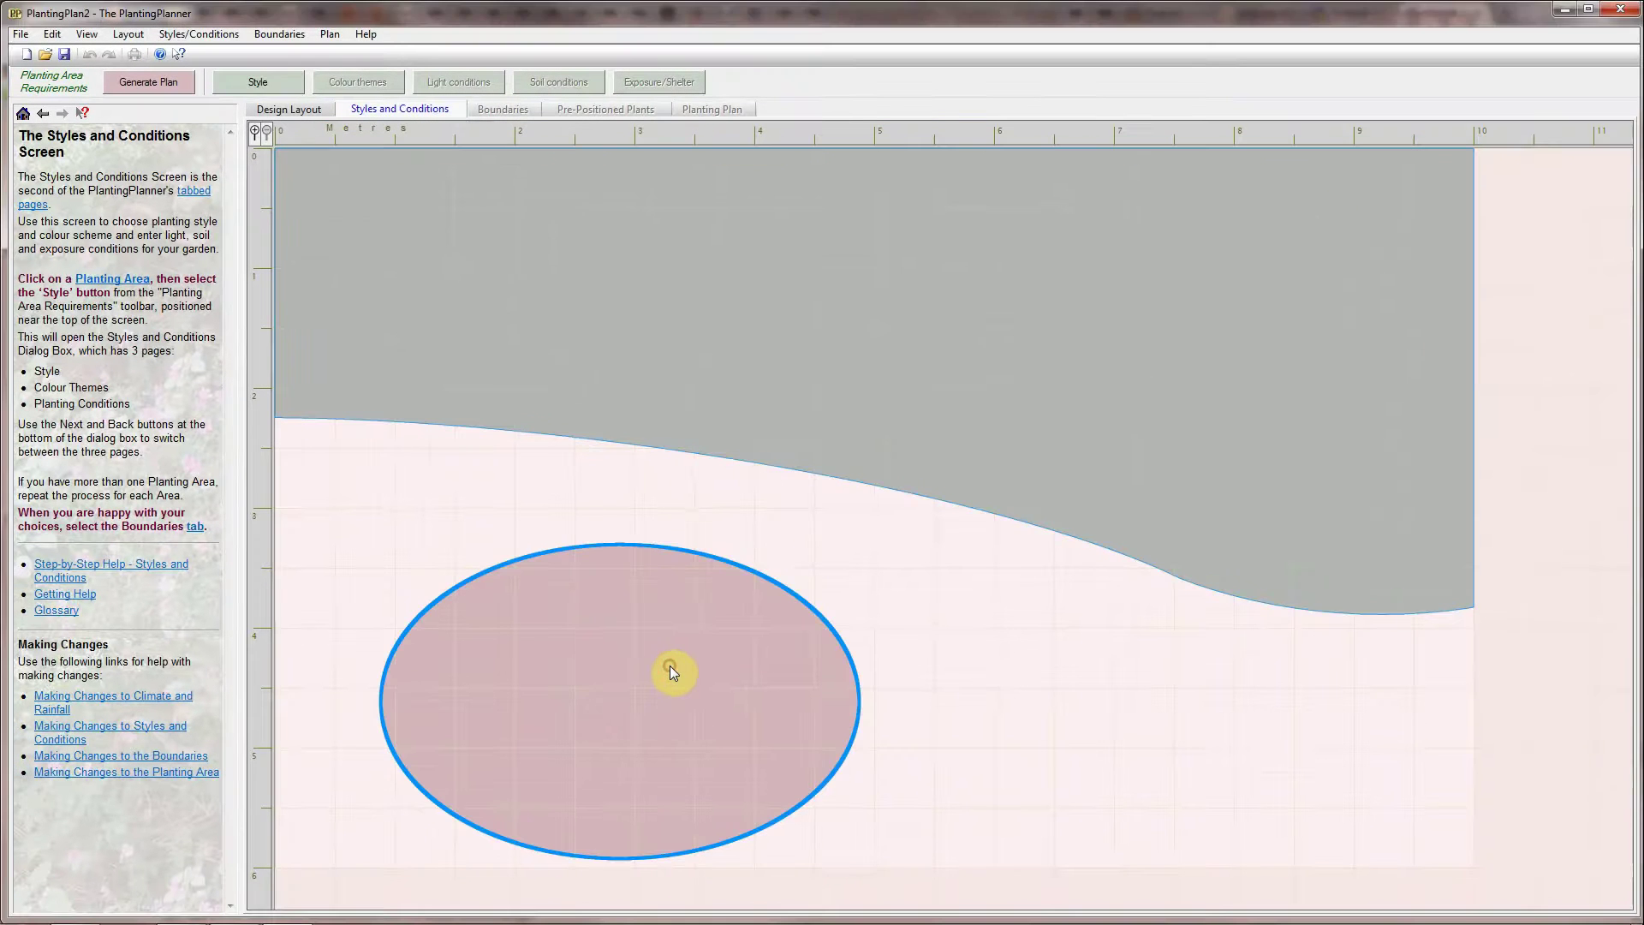
click(283, 83)
click(701, 538)
click(672, 555)
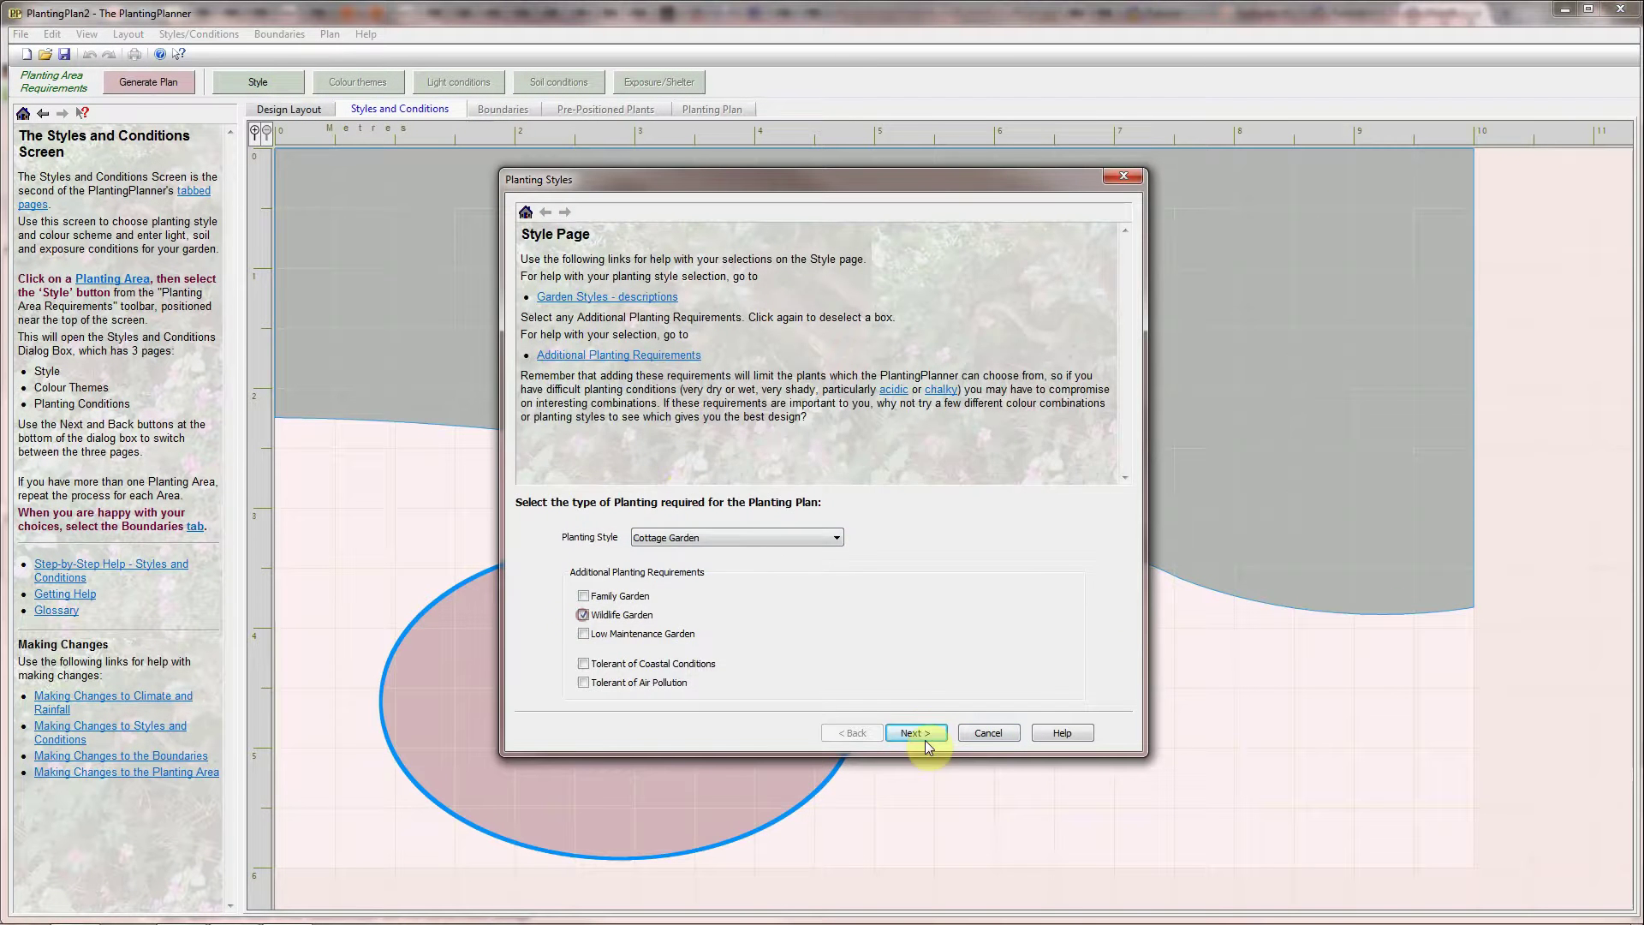
click(914, 733)
Set the oval bed's colour theme to Vibrant, single colour, Pinks
click(694, 426)
click(677, 452)
click(693, 449)
click(676, 462)
click(694, 472)
click(648, 484)
click(915, 733)
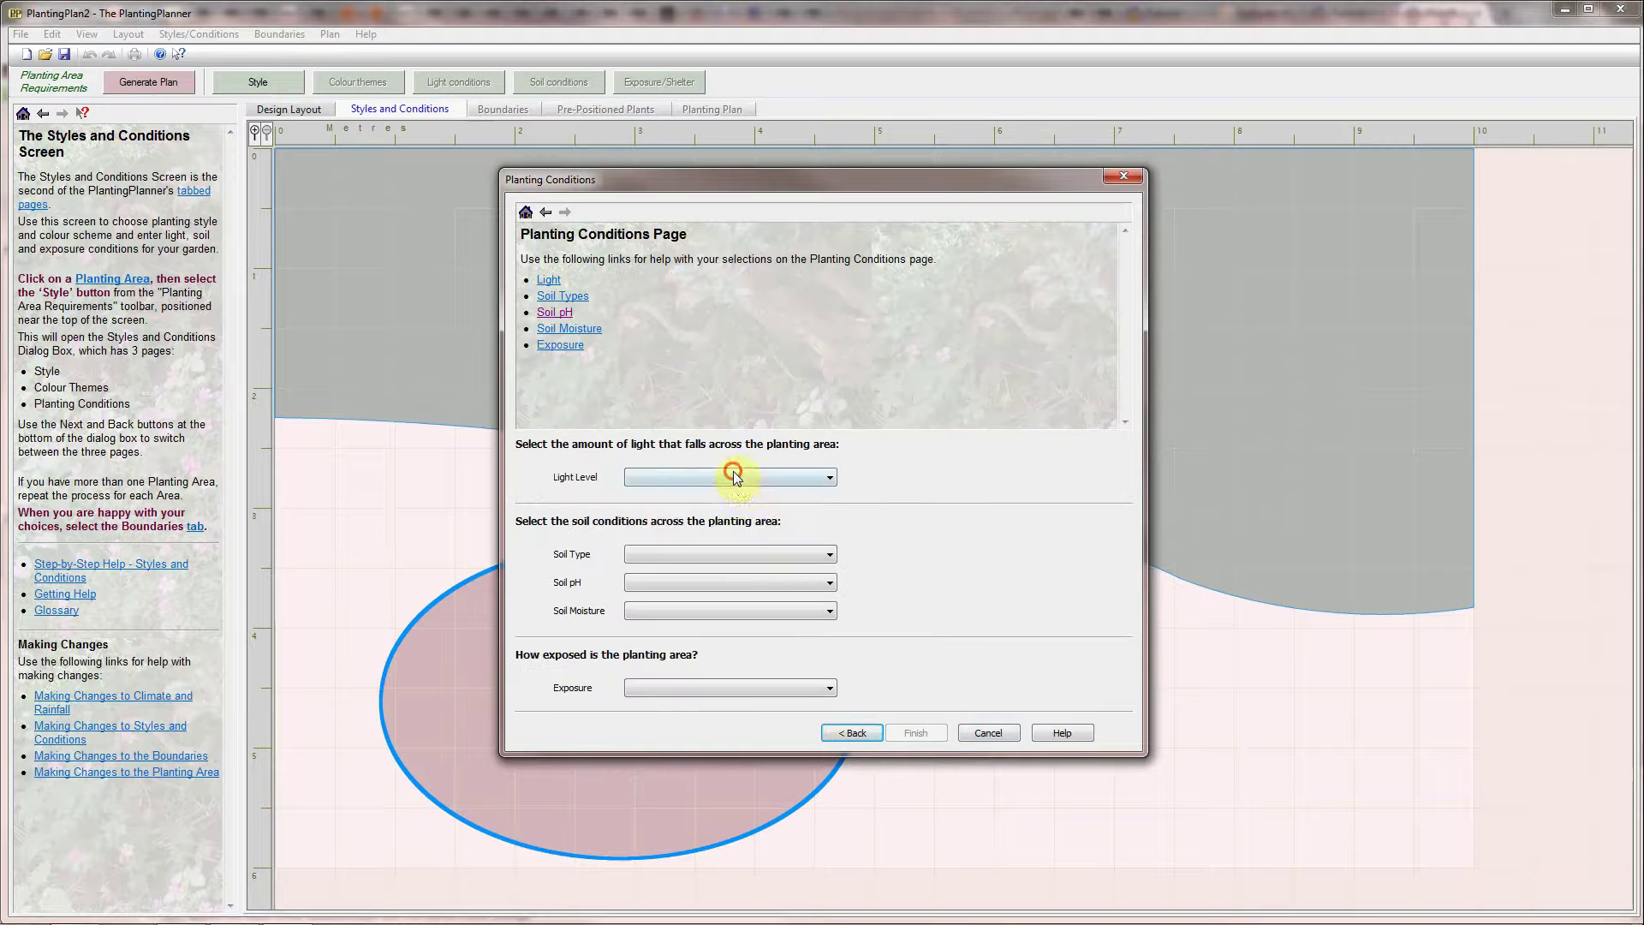
Set the oval bed to full sun, silty, slightly acidic, moist well-drained soil, then finish
click(730, 477)
click(677, 490)
click(730, 555)
click(677, 578)
click(730, 584)
click(676, 599)
click(689, 617)
click(676, 638)
click(731, 687)
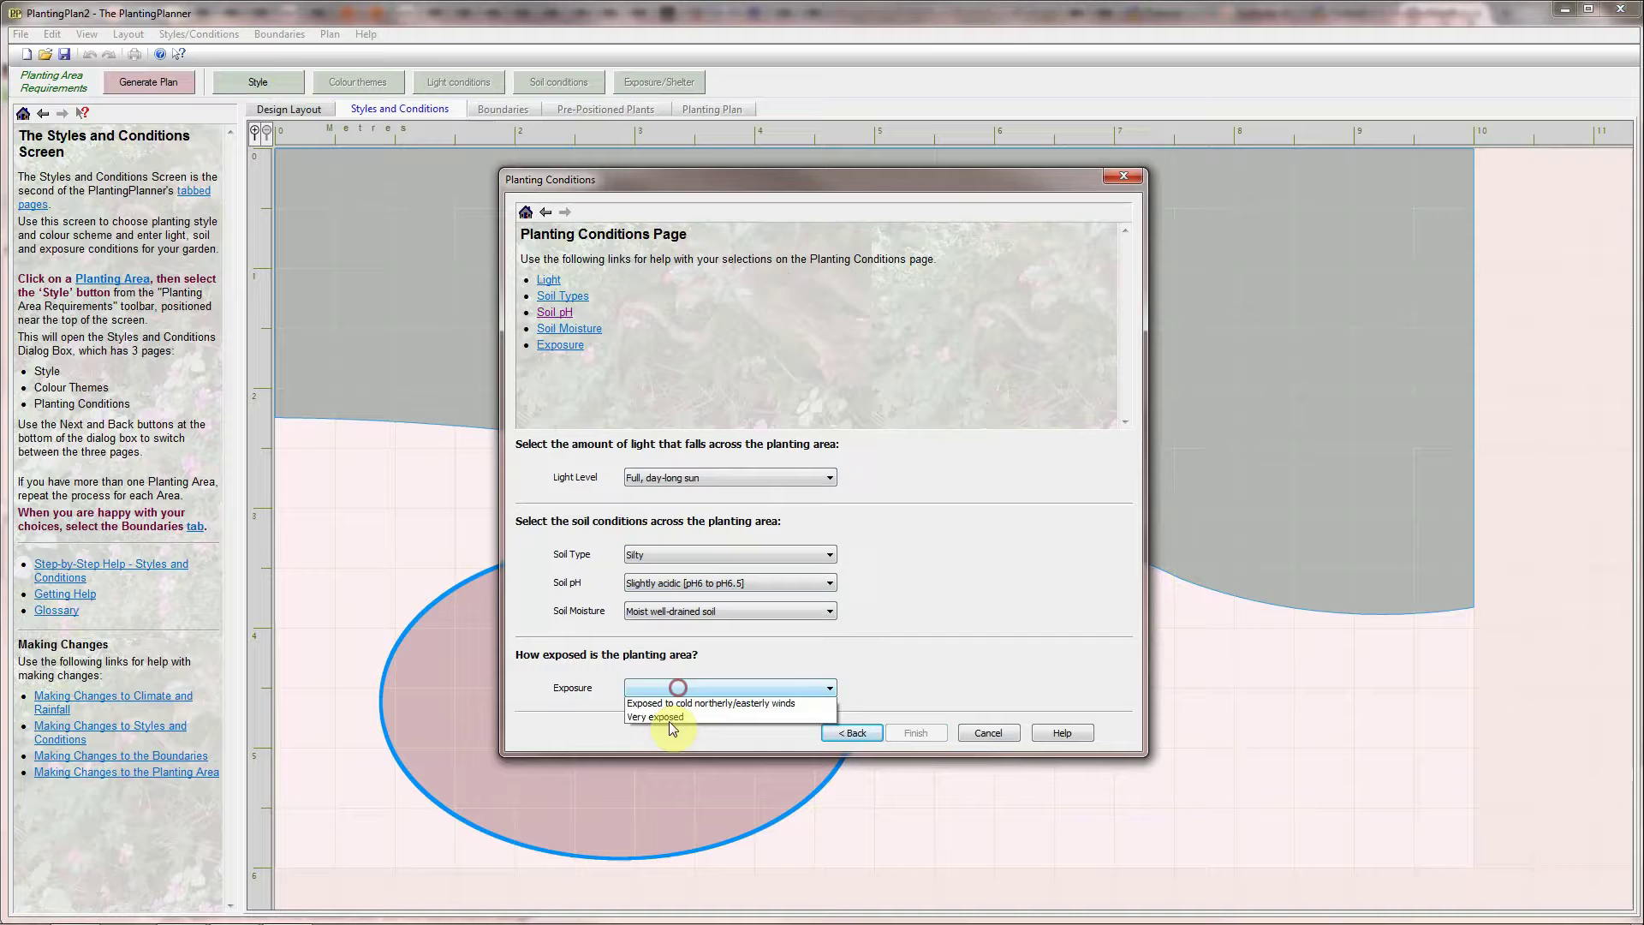
click(672, 721)
click(918, 735)
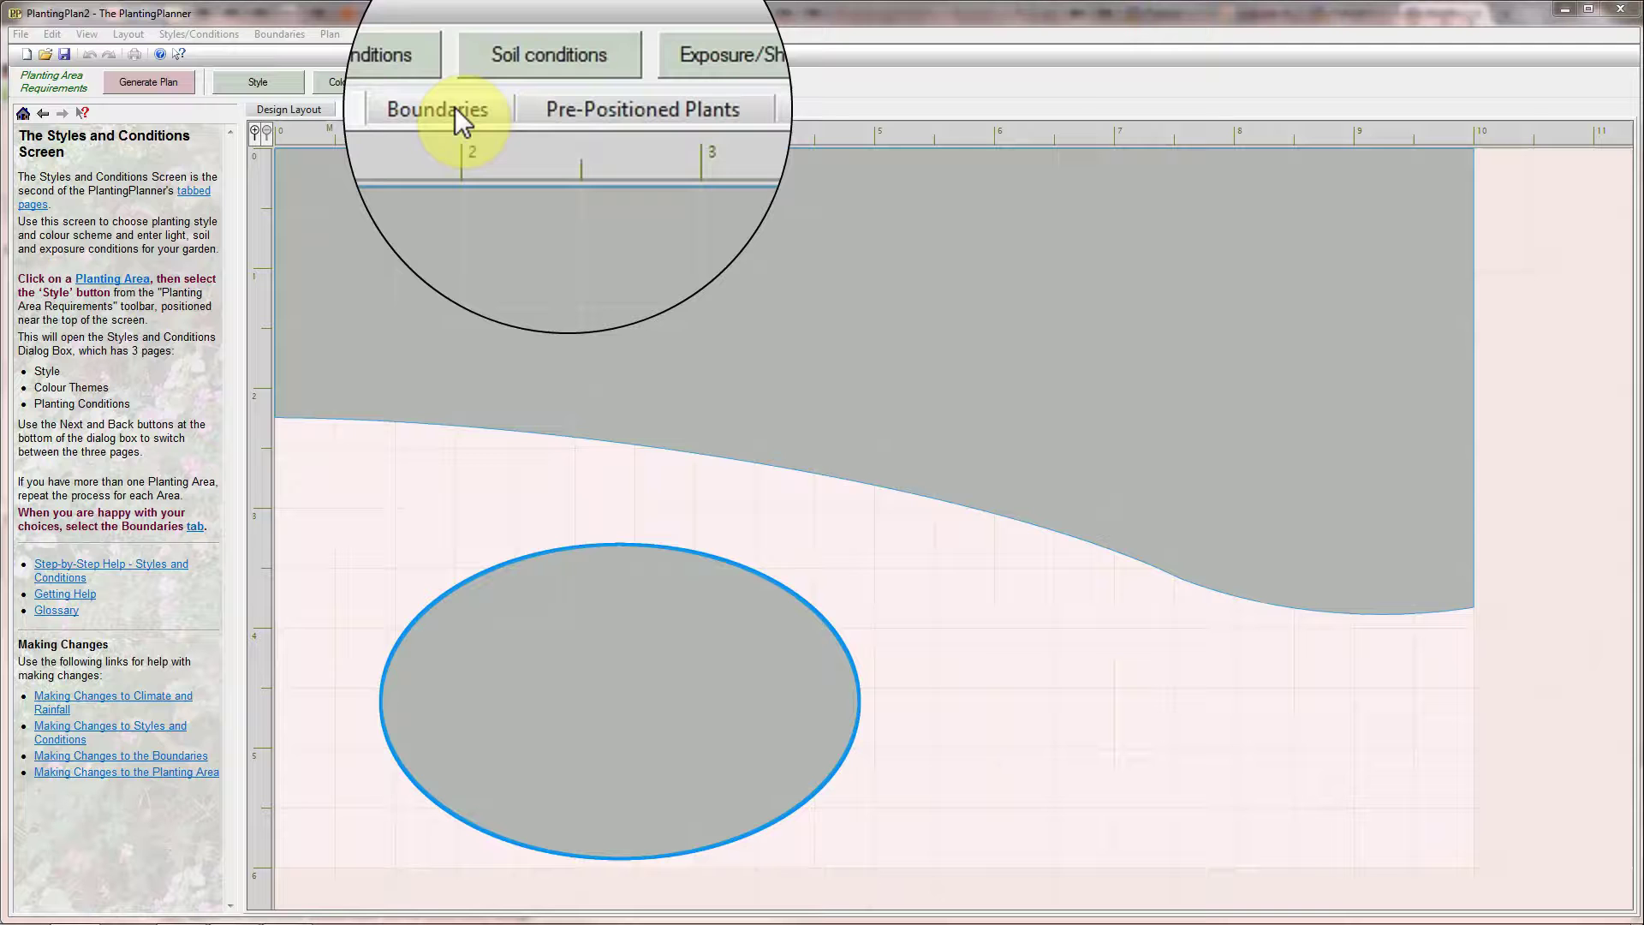
Switch to the Boundaries screen to define the planting area edges
click(501, 110)
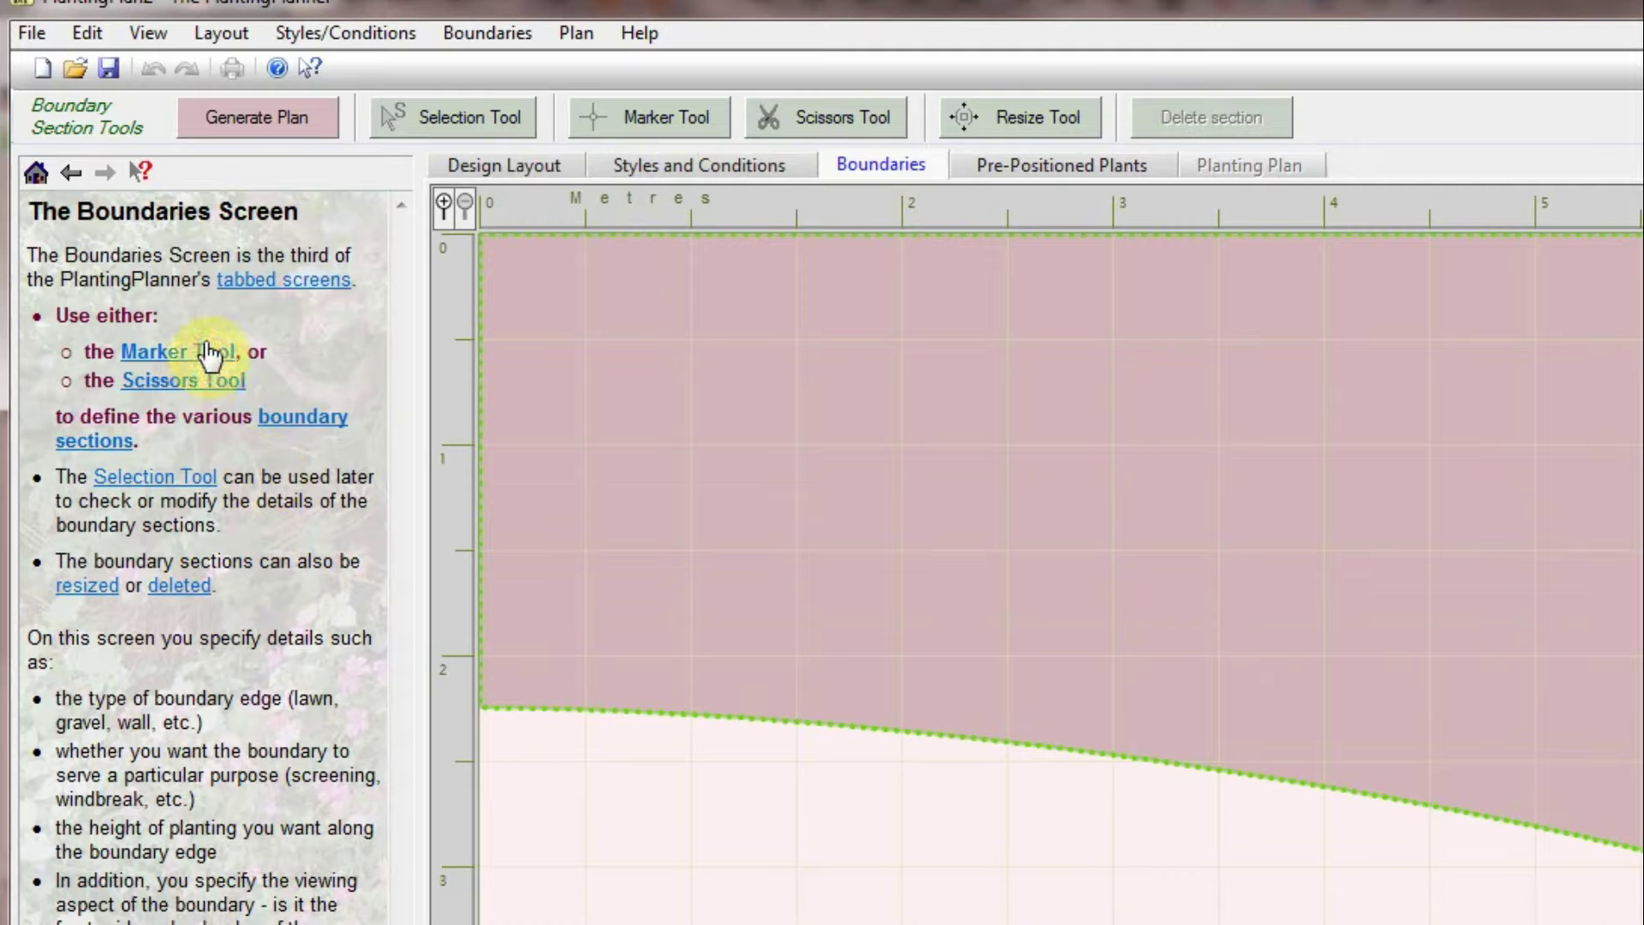
Mark out a boundary section along the border's top edge from corner to corner
click(619, 112)
click(432, 224)
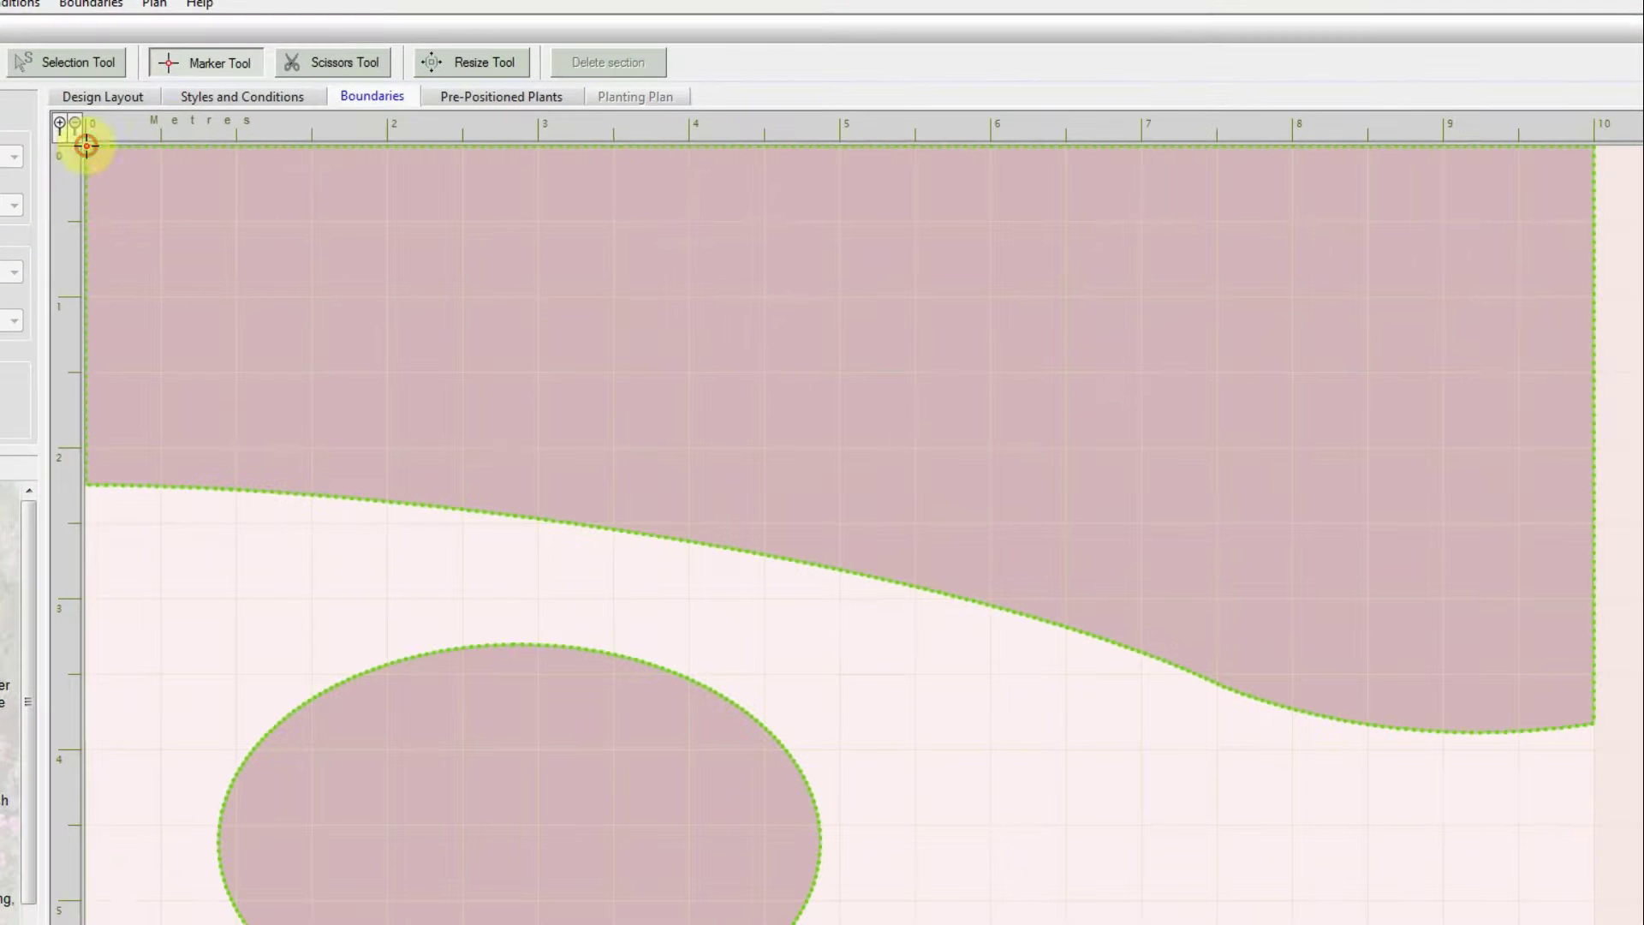
drag(683, 146, 737, 143)
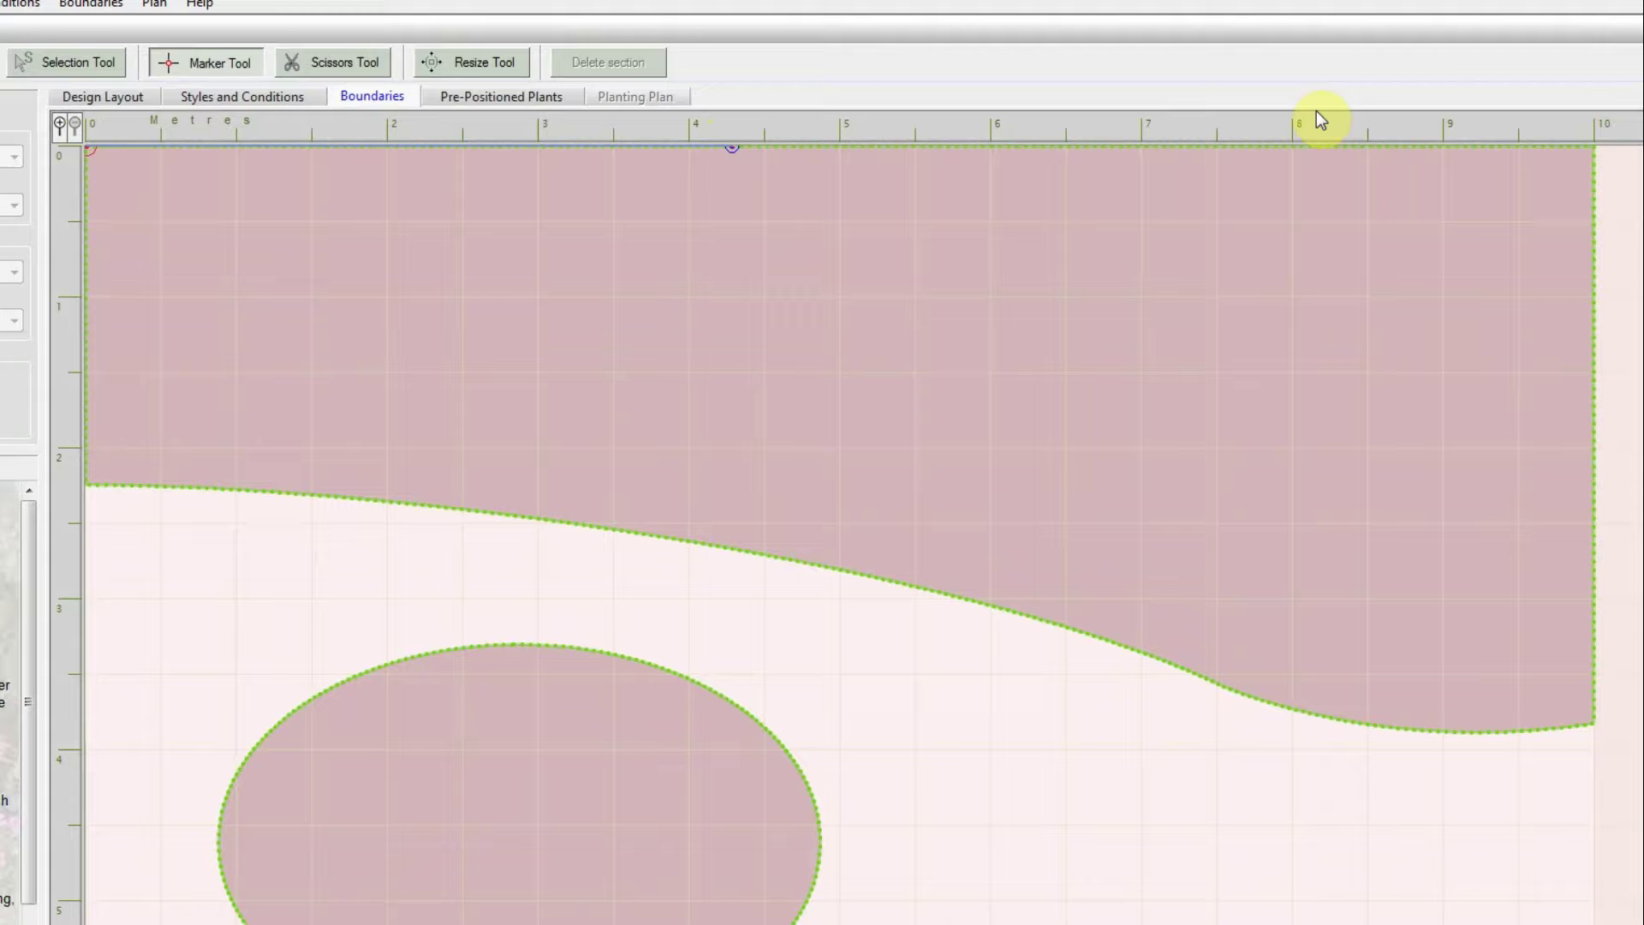
drag(1552, 157, 1591, 147)
click(676, 495)
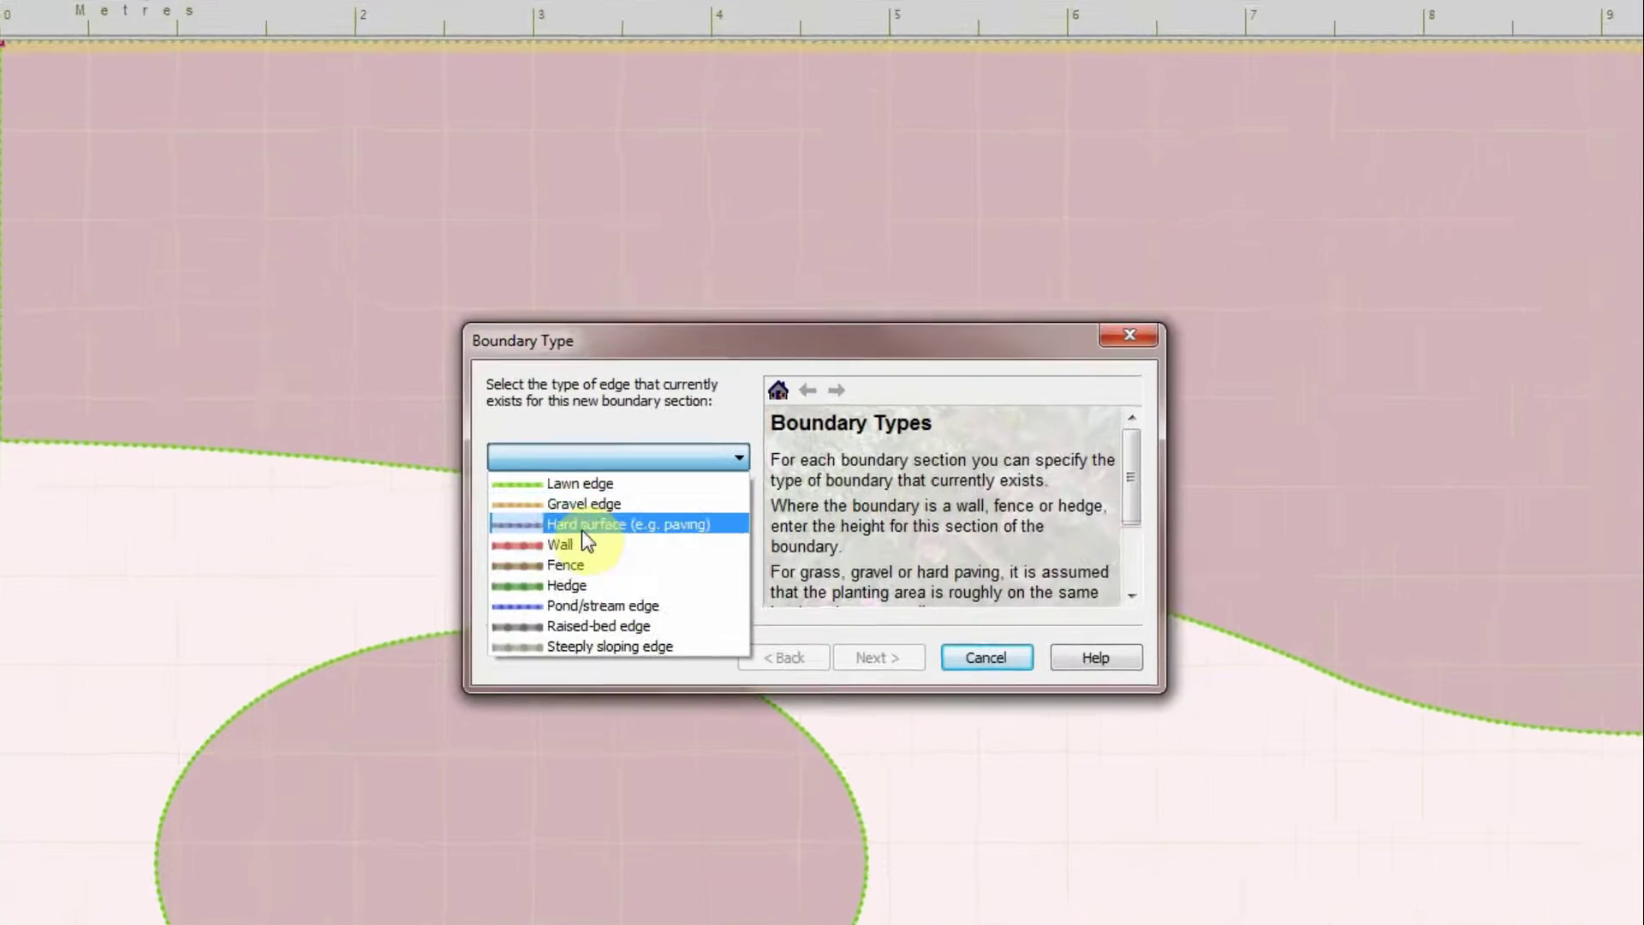
Make the section's edge a 6-foot Fence
click(568, 564)
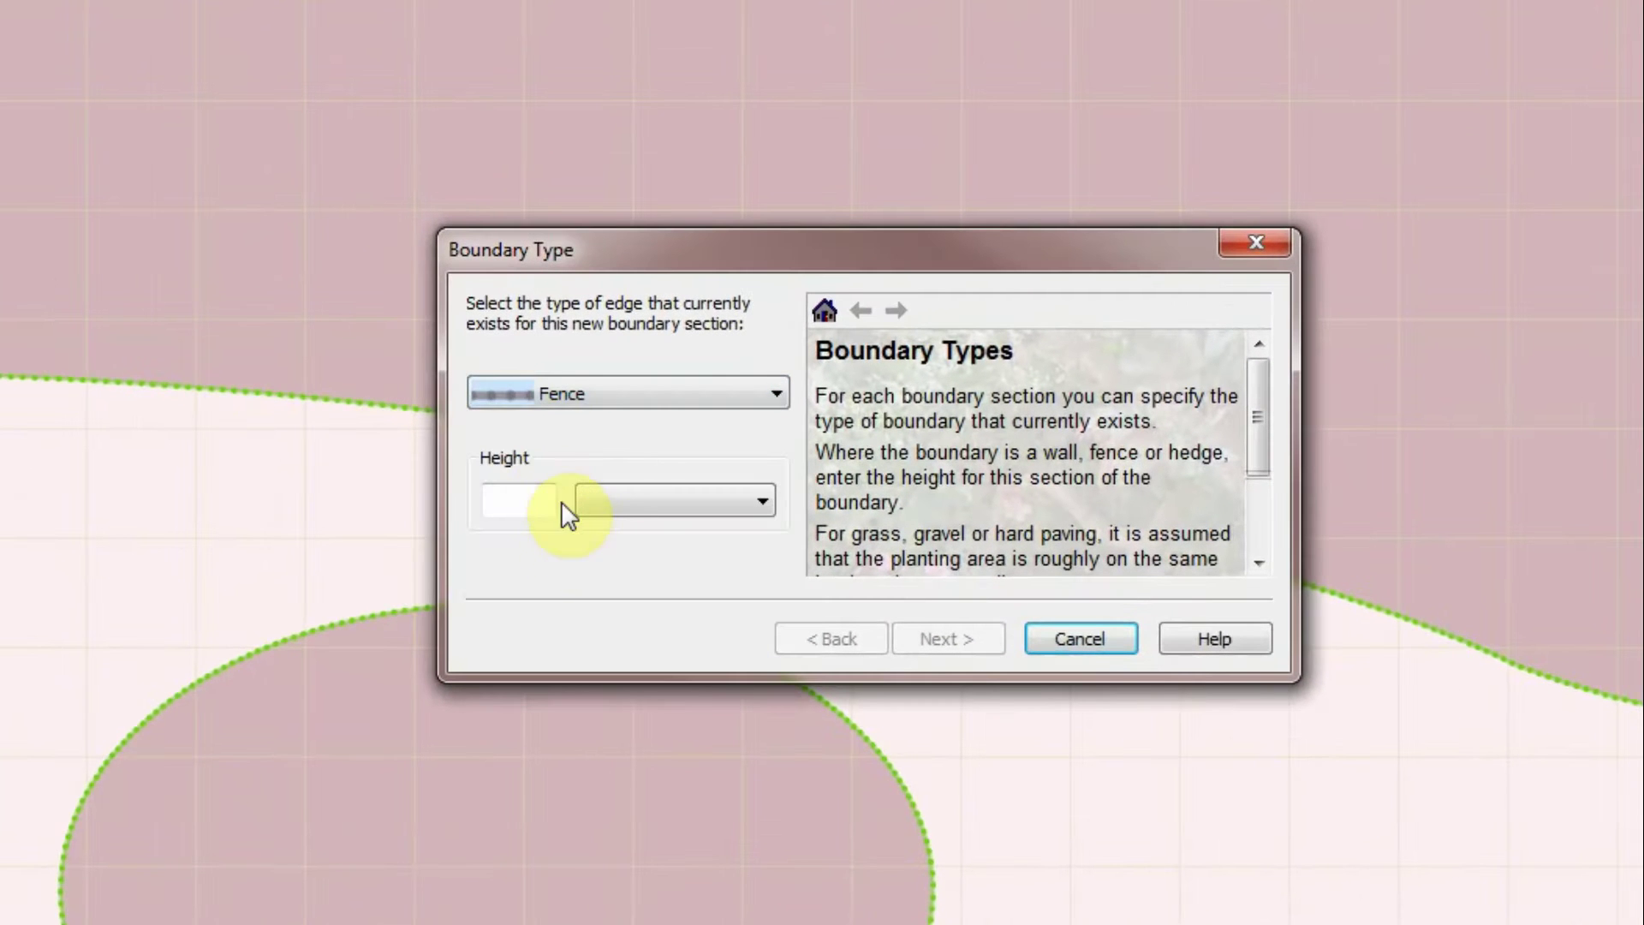
click(546, 544)
text(6)
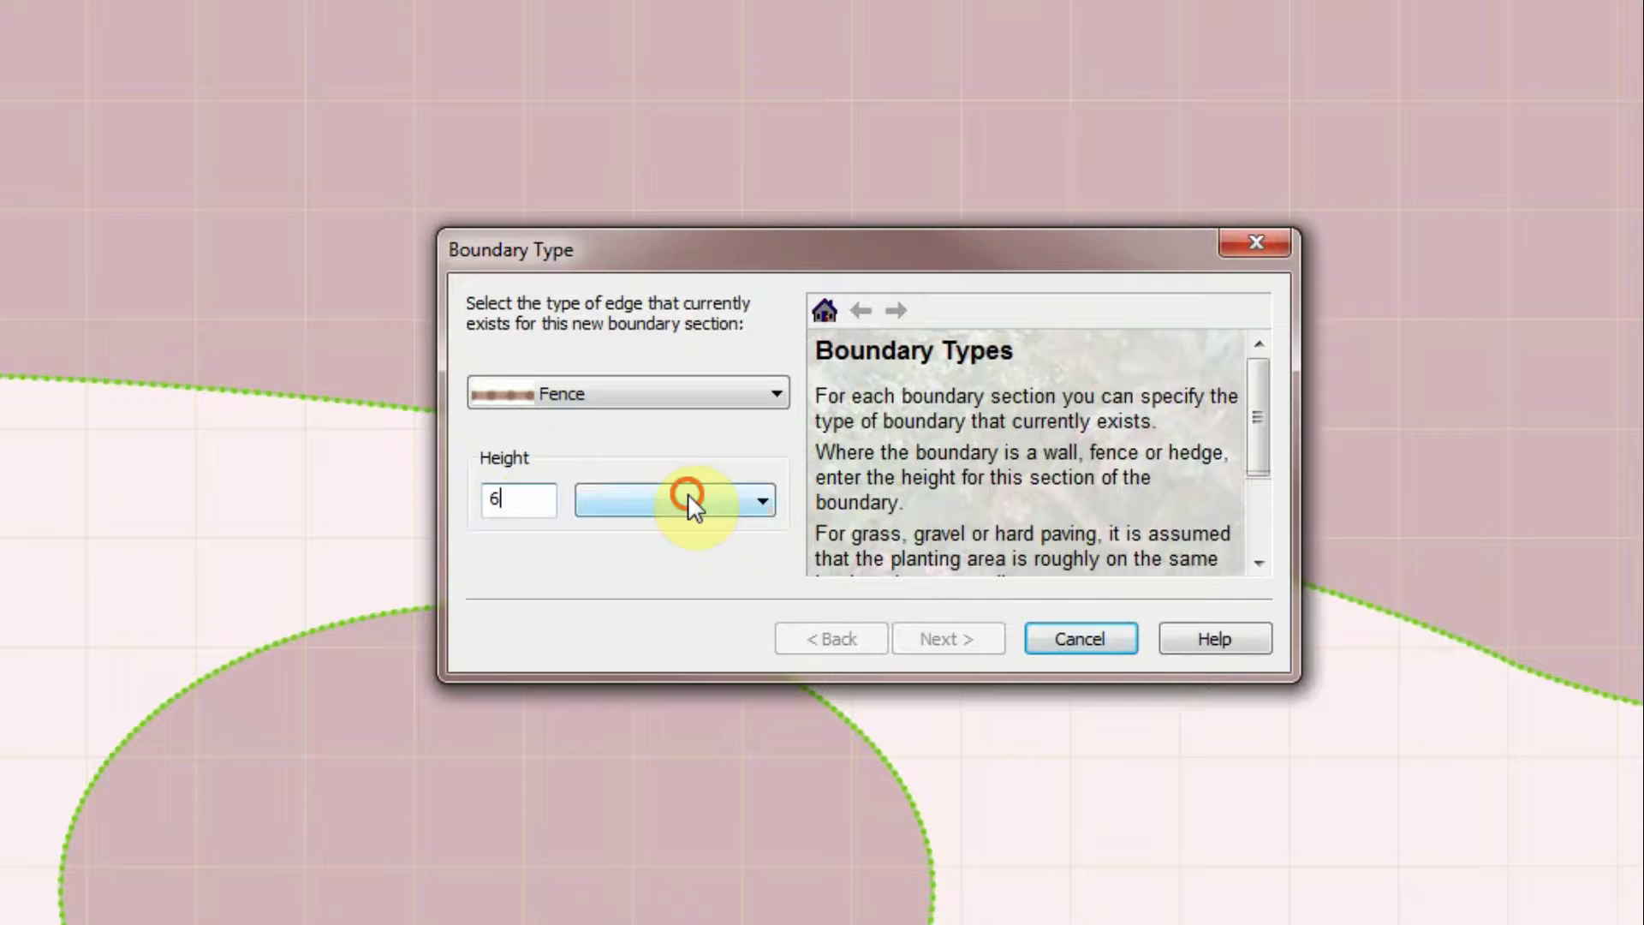
click(687, 495)
click(646, 558)
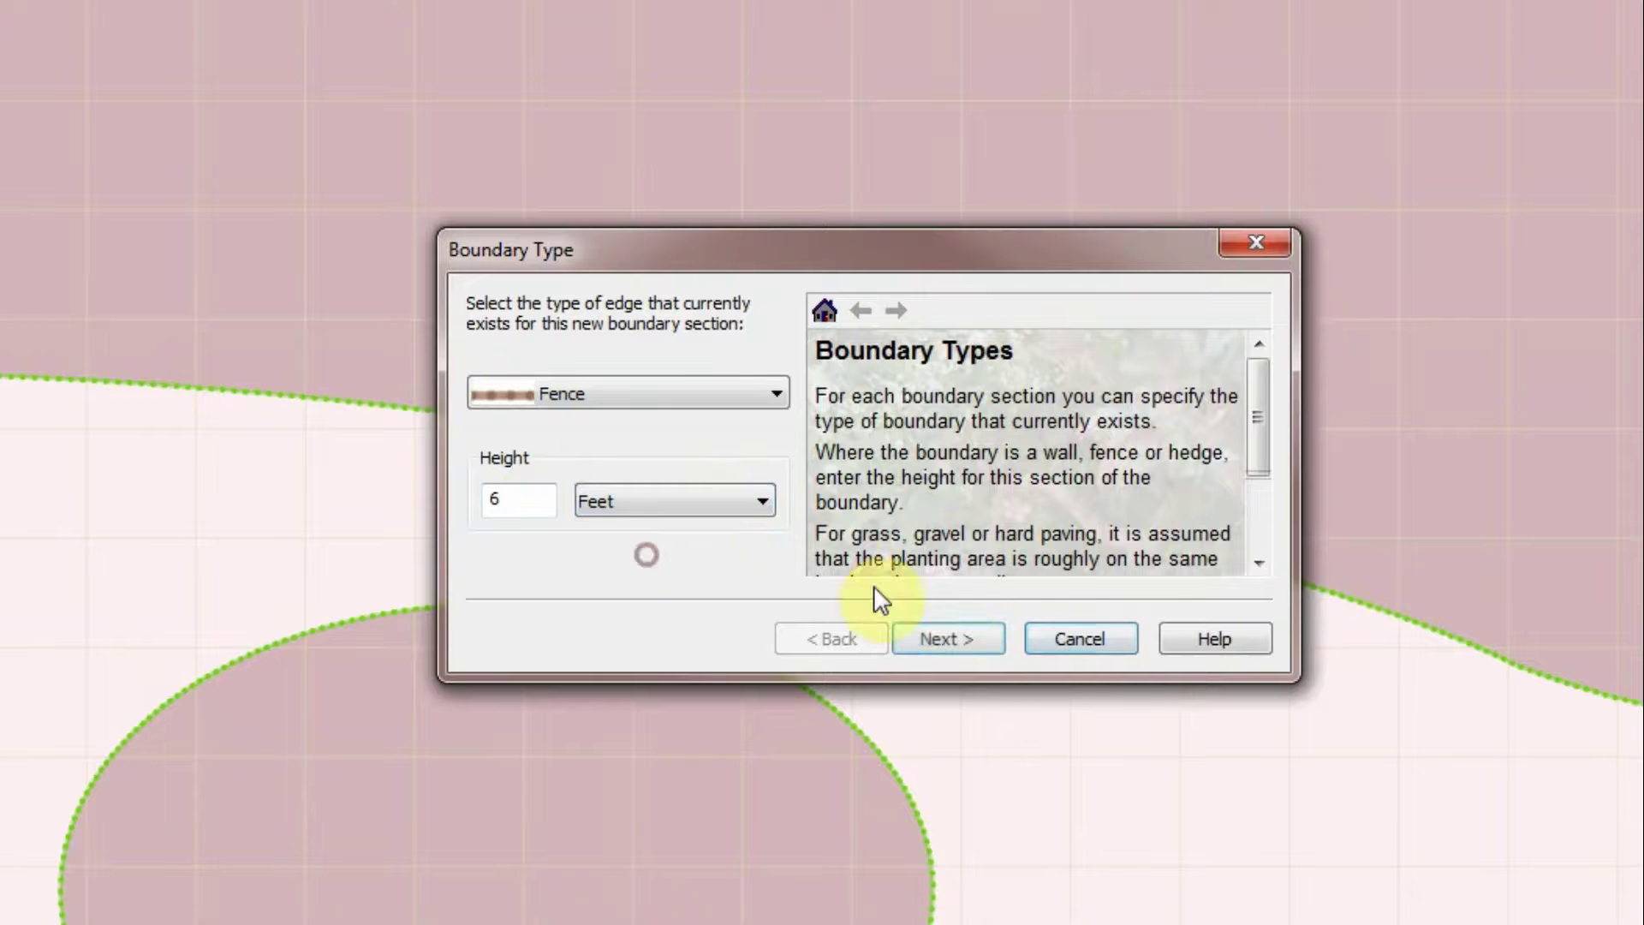
click(949, 640)
Give the fence no special edge planting, mark it as back of planting area, and finish
click(734, 396)
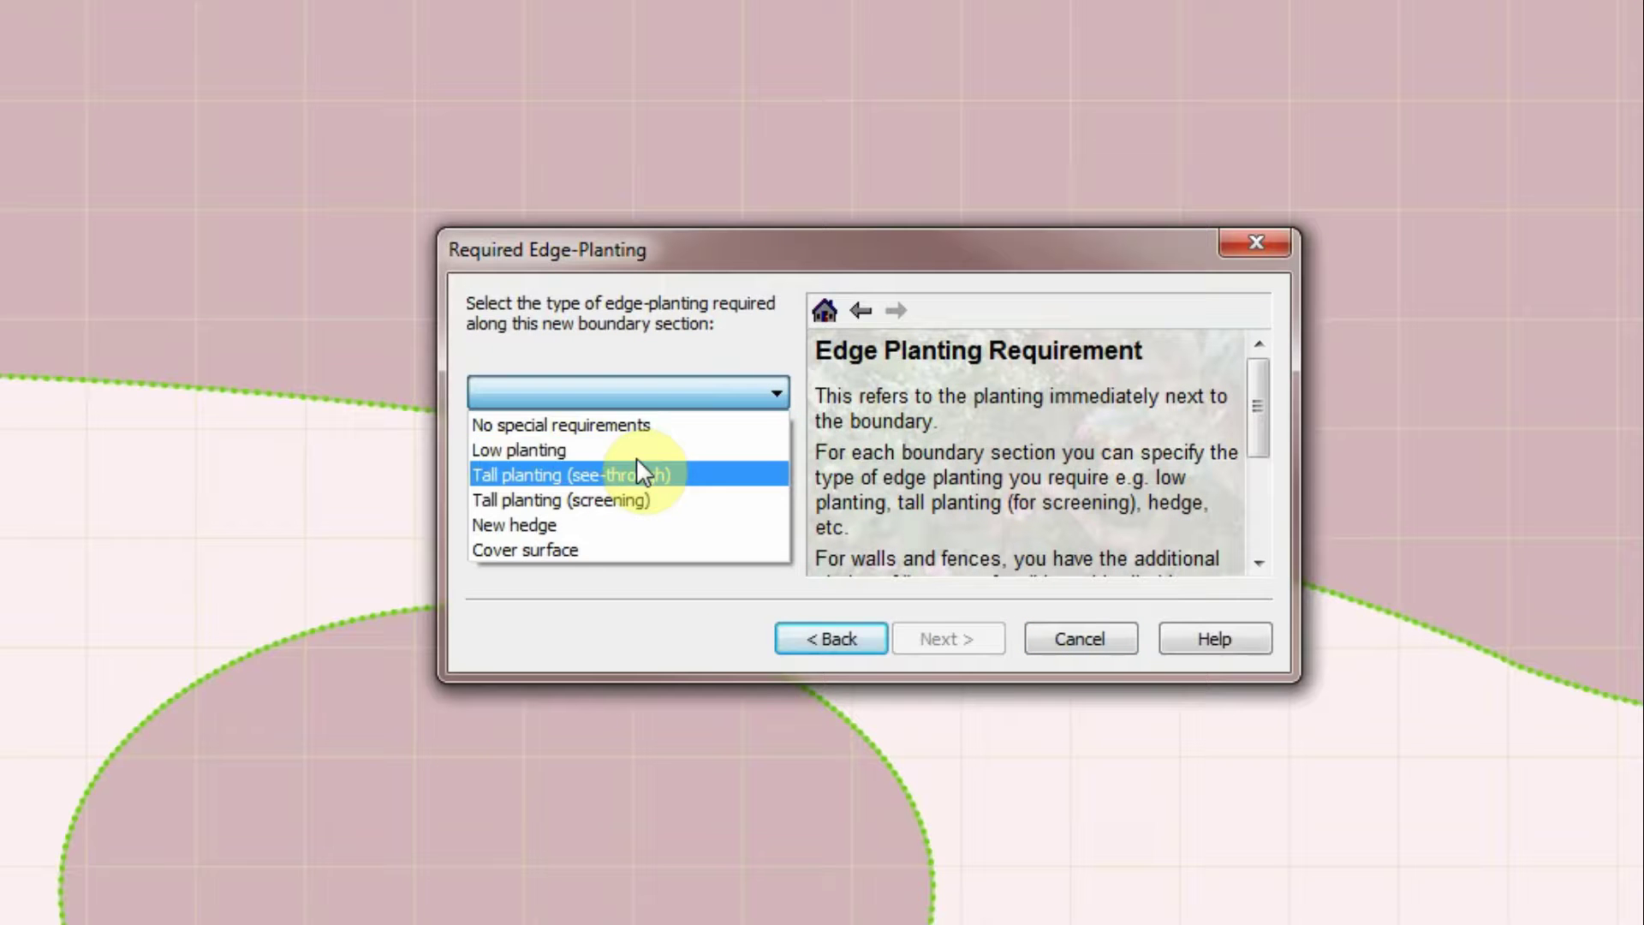
click(638, 432)
click(942, 639)
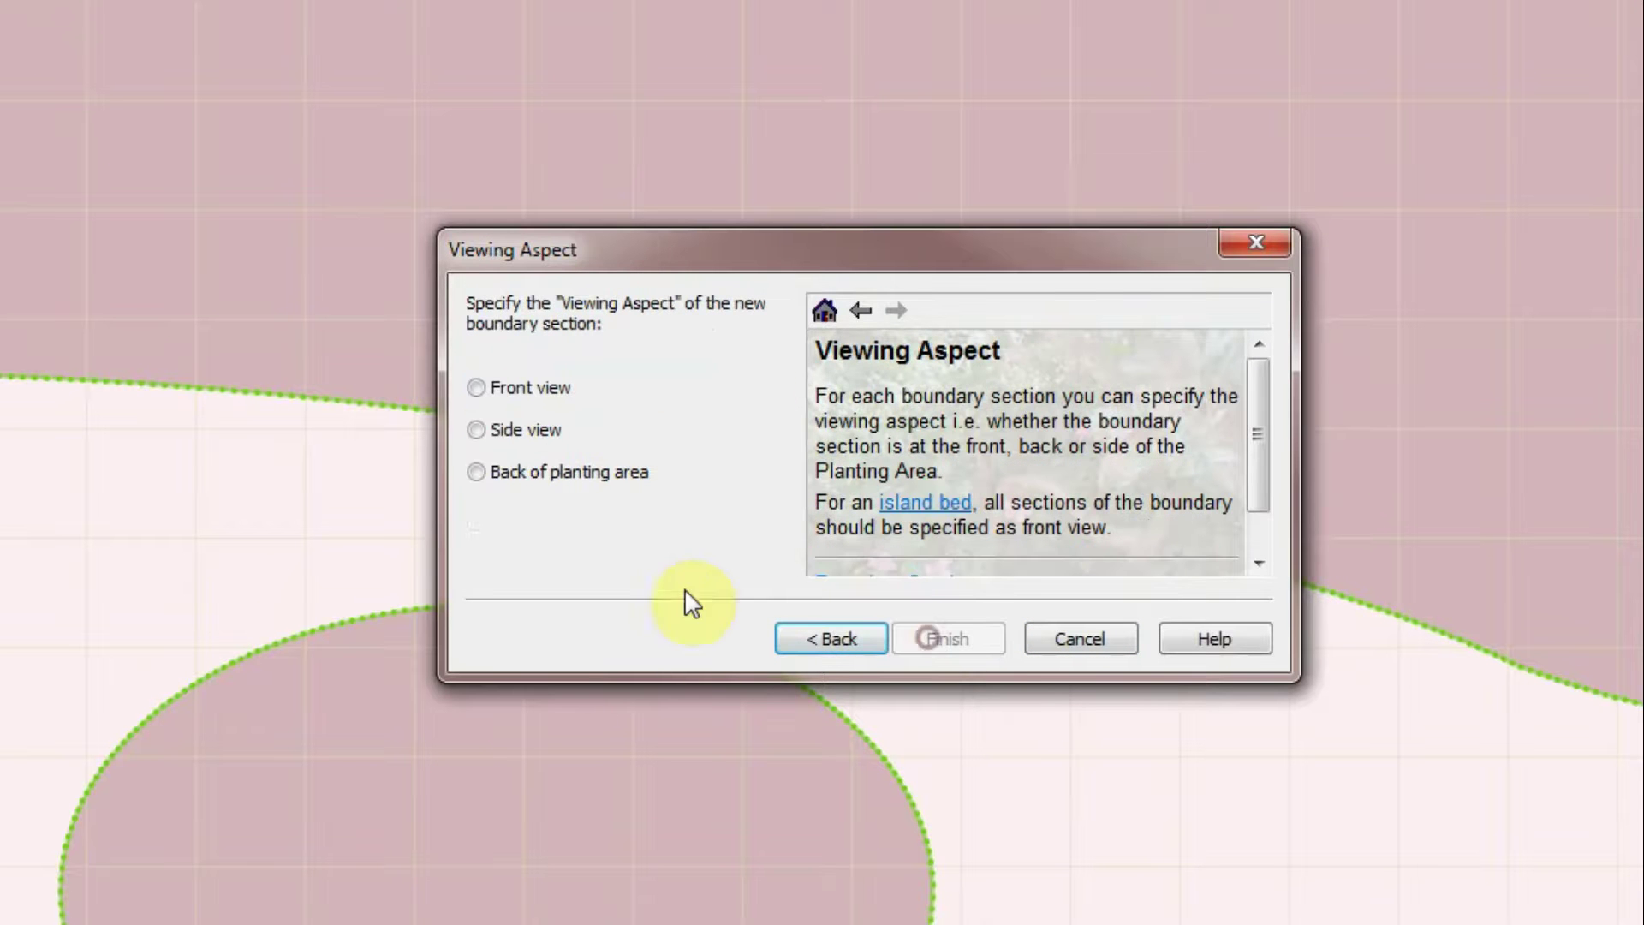
click(517, 467)
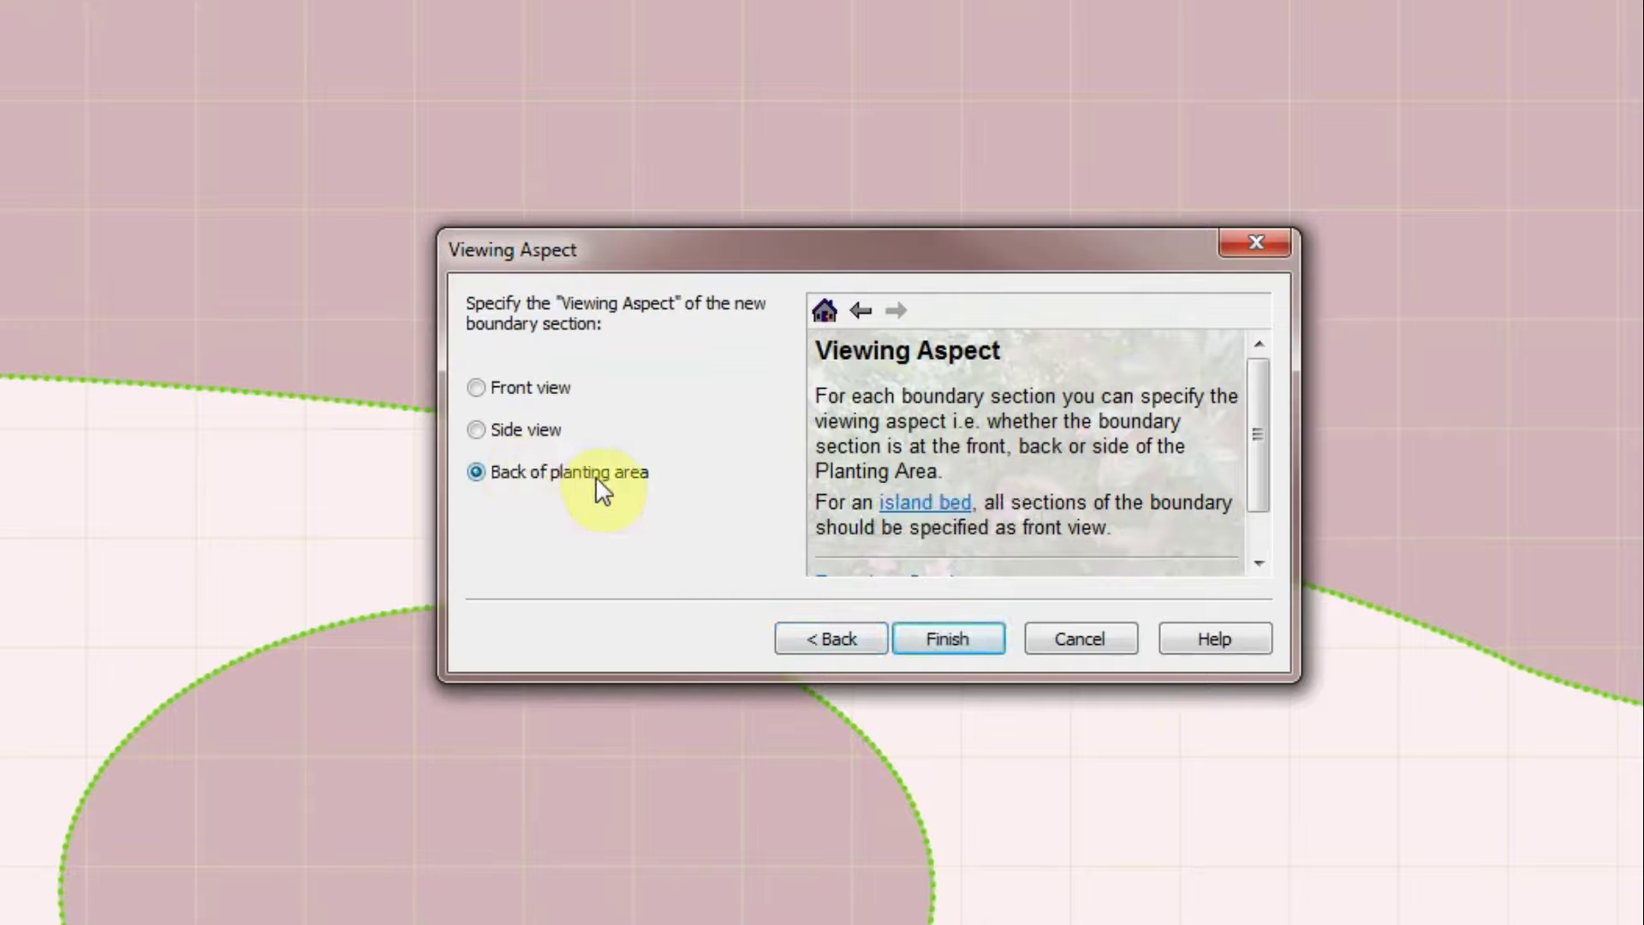
click(973, 639)
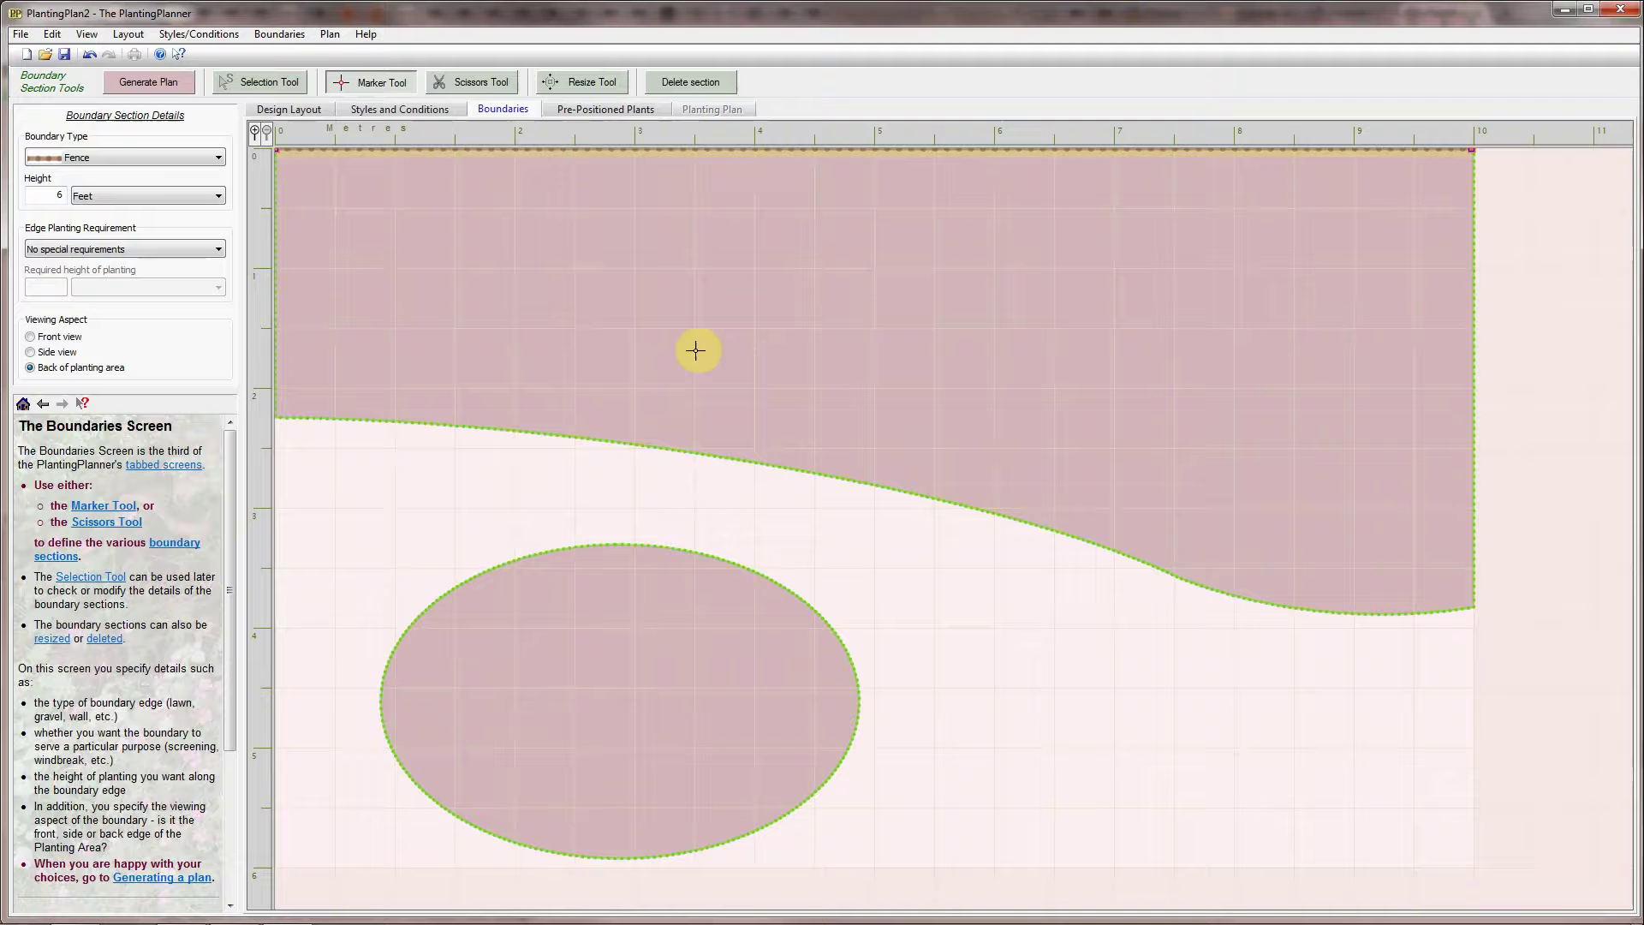
Cut the top fence at 5 m and require 6-foot Cover surface planting along its right section
click(477, 82)
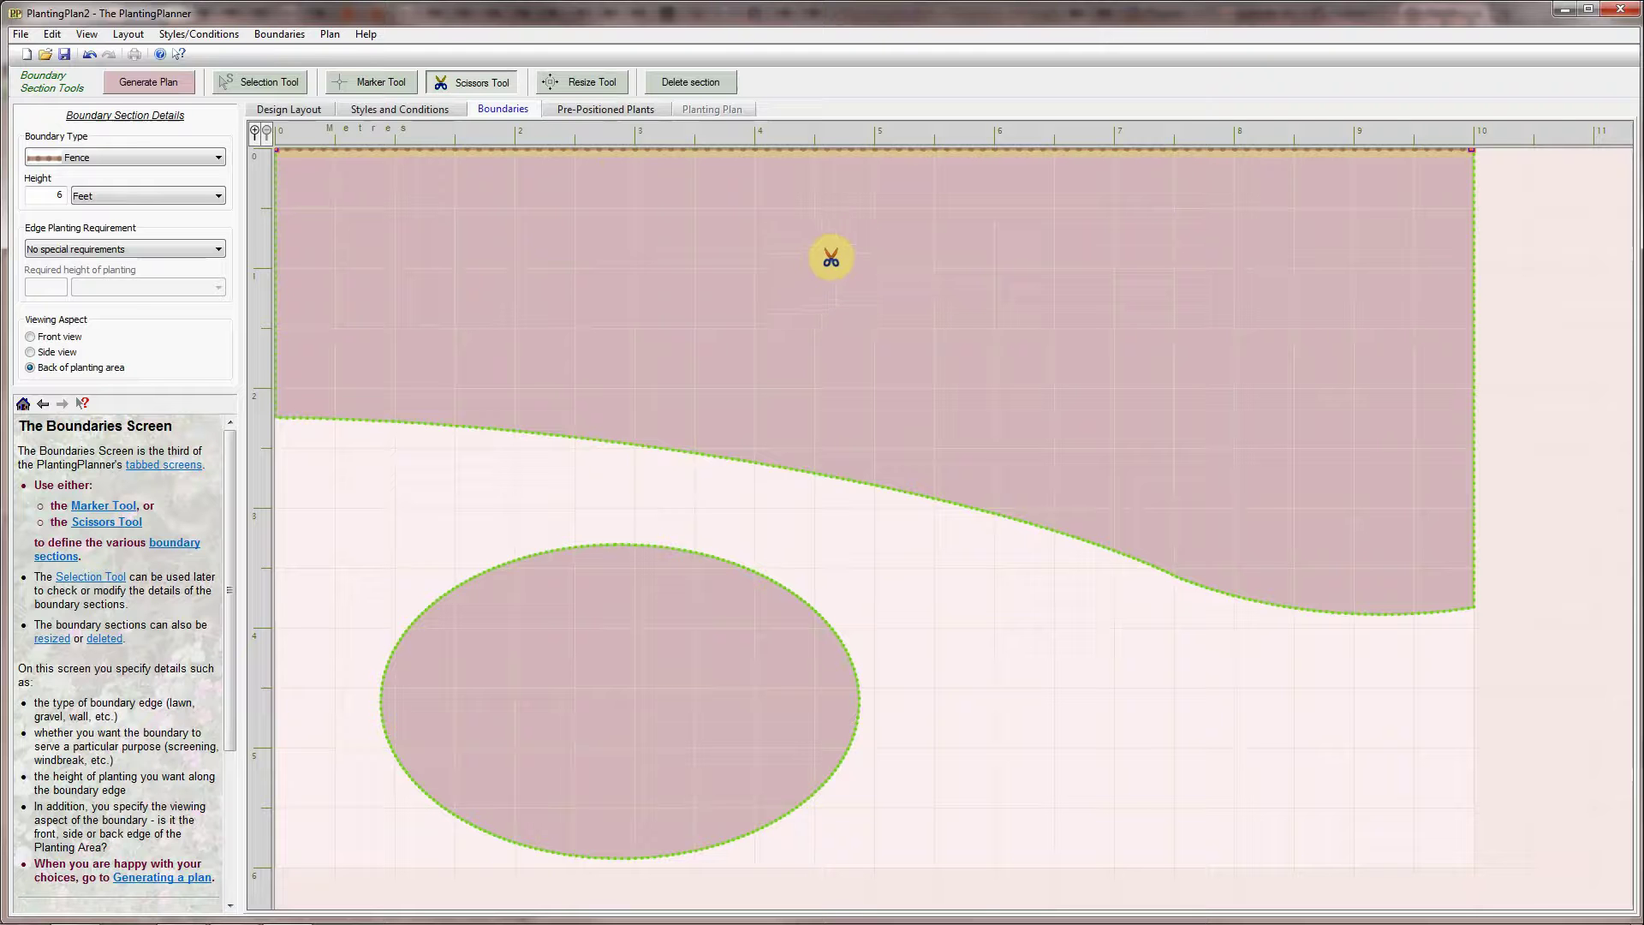
click(873, 150)
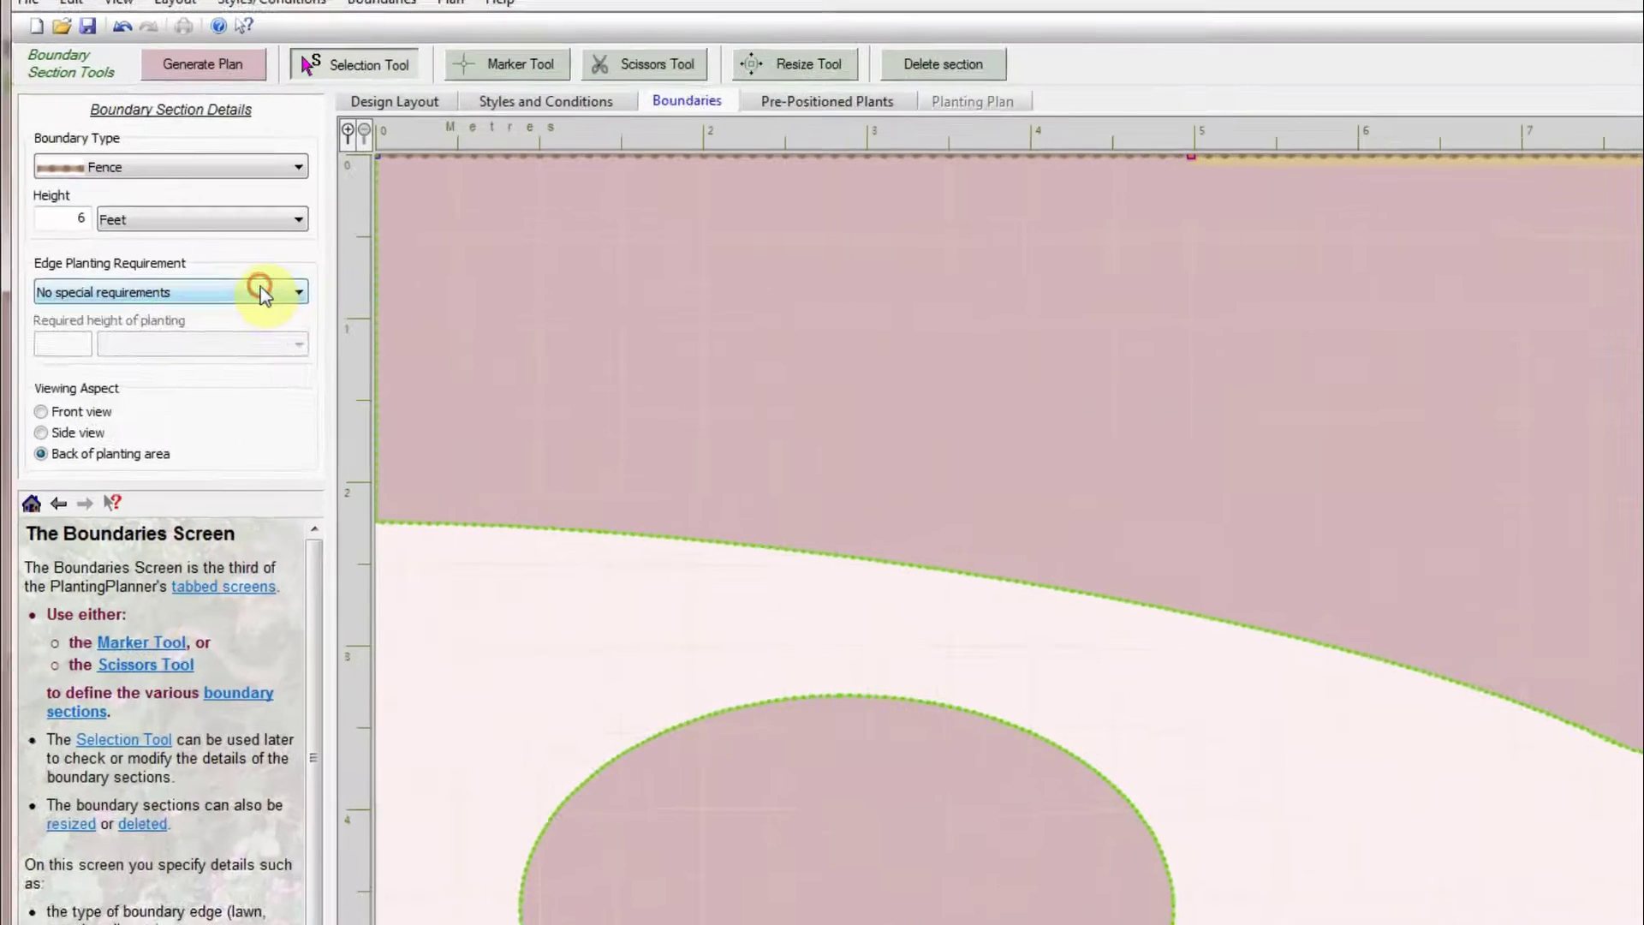
click(199, 248)
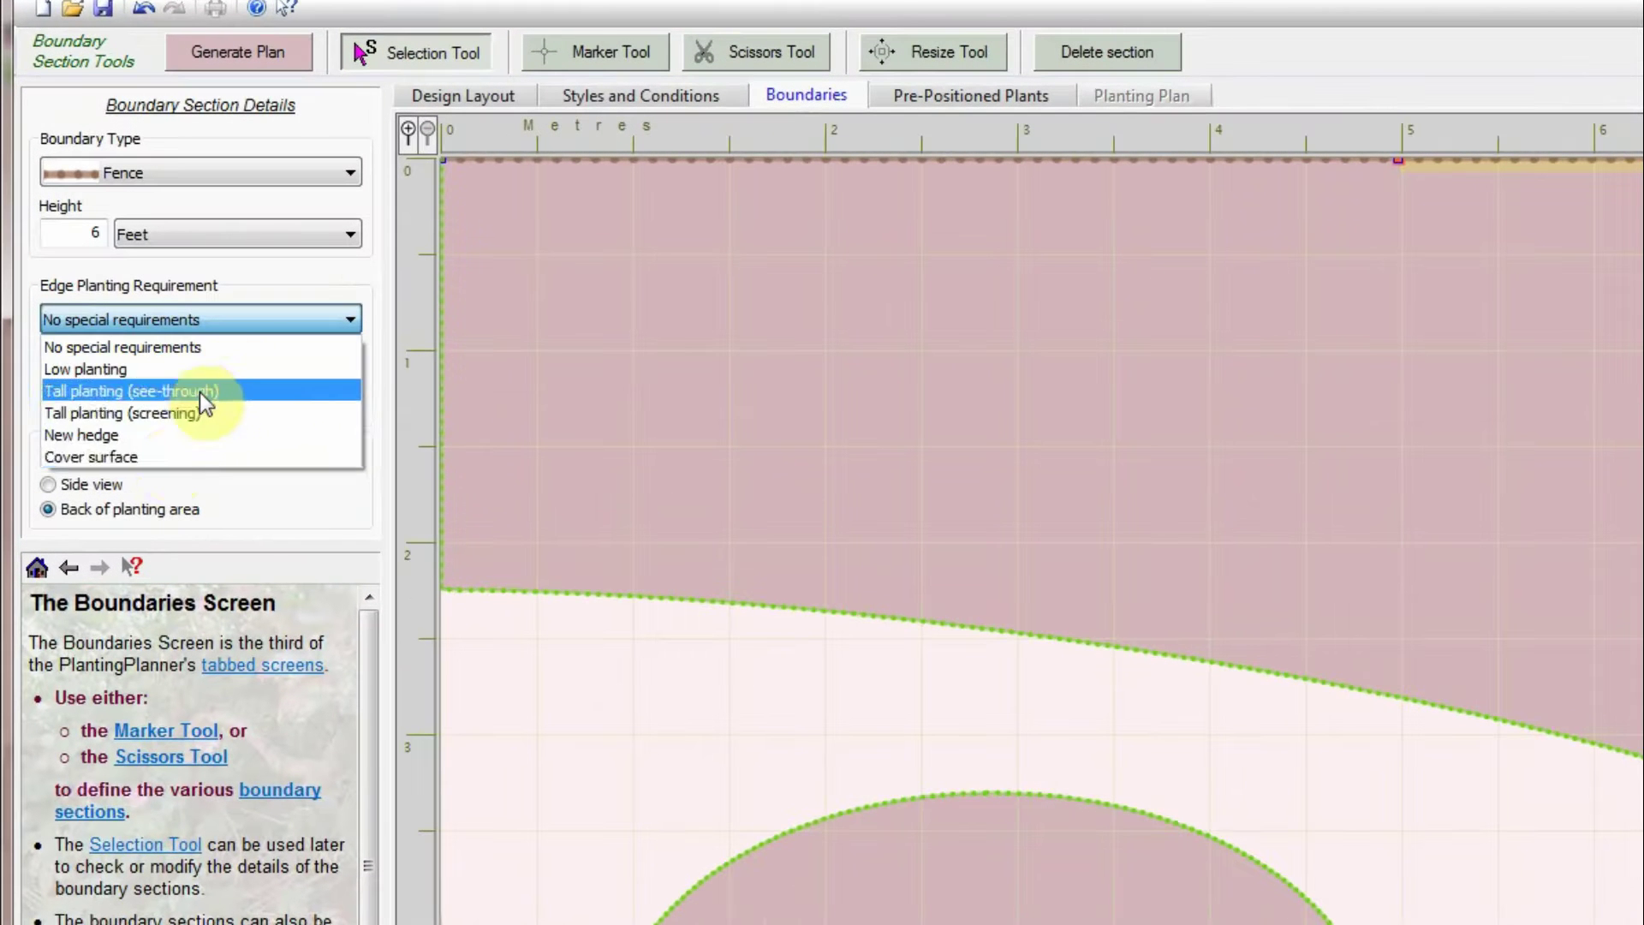
click(166, 456)
double_click(81, 378)
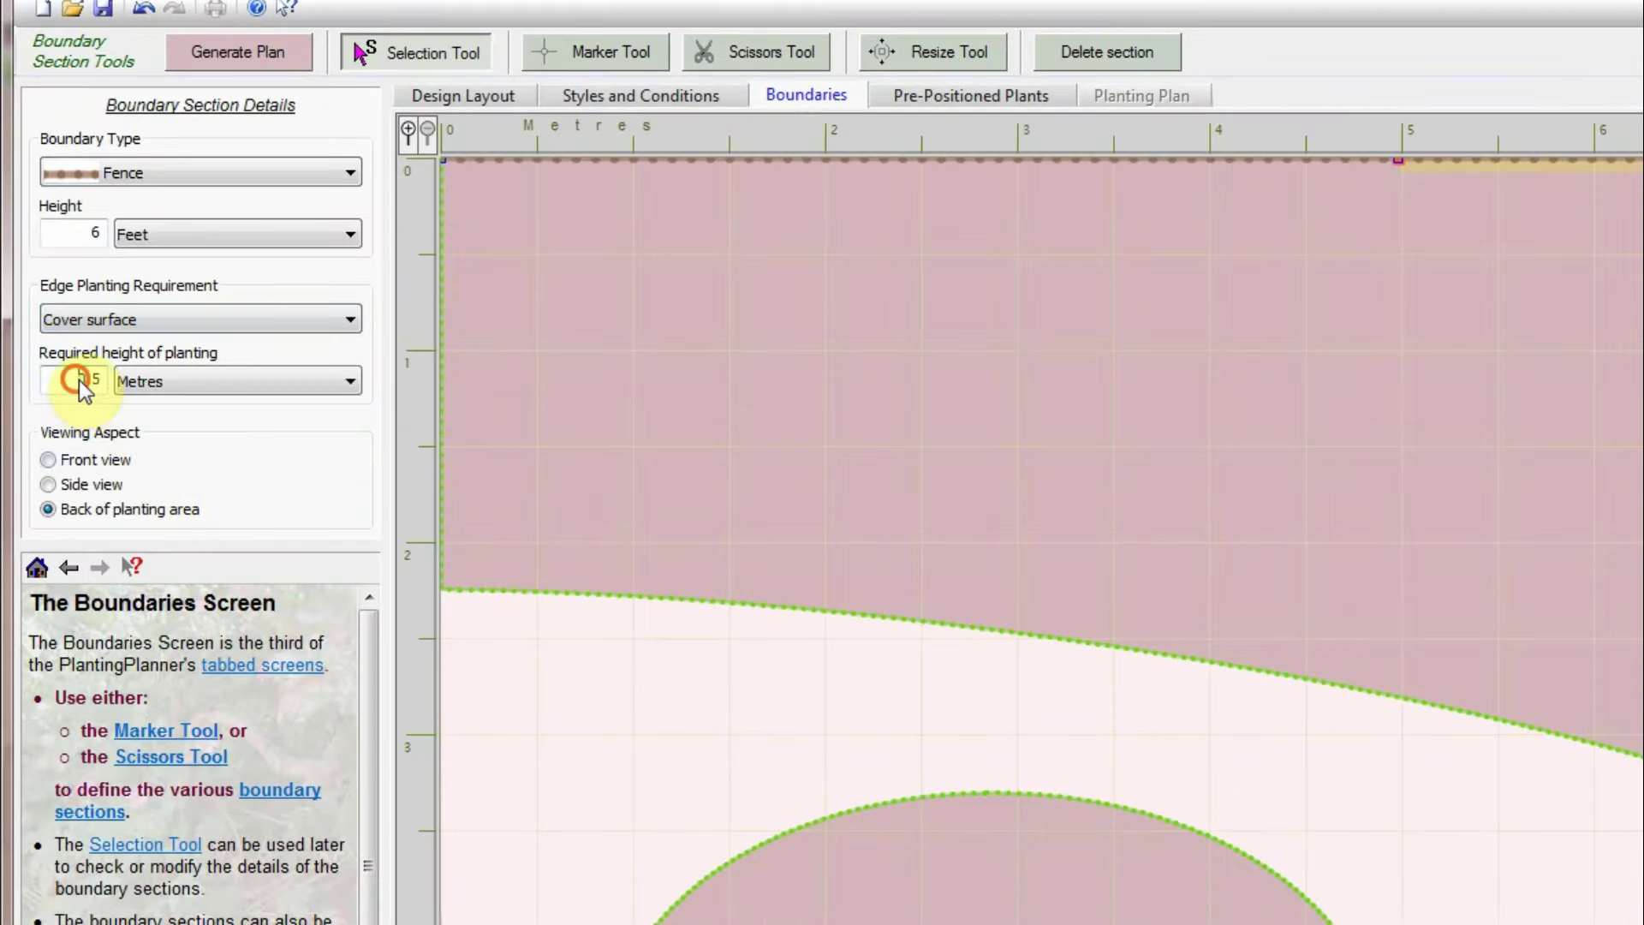
text(6)
click(208, 382)
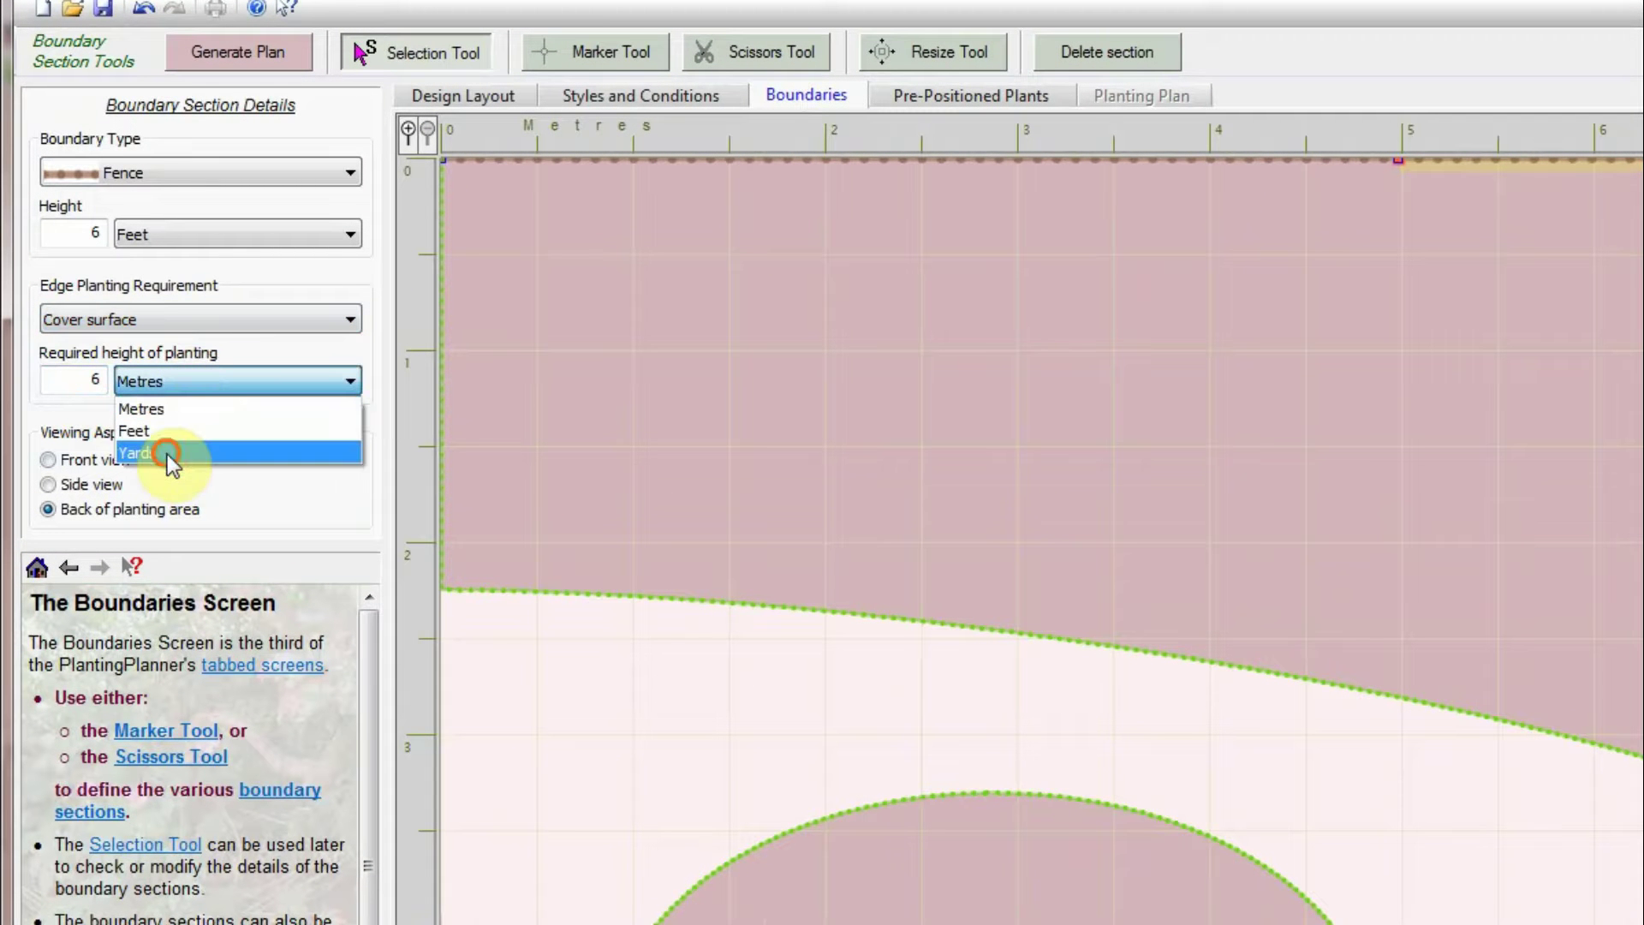
click(163, 433)
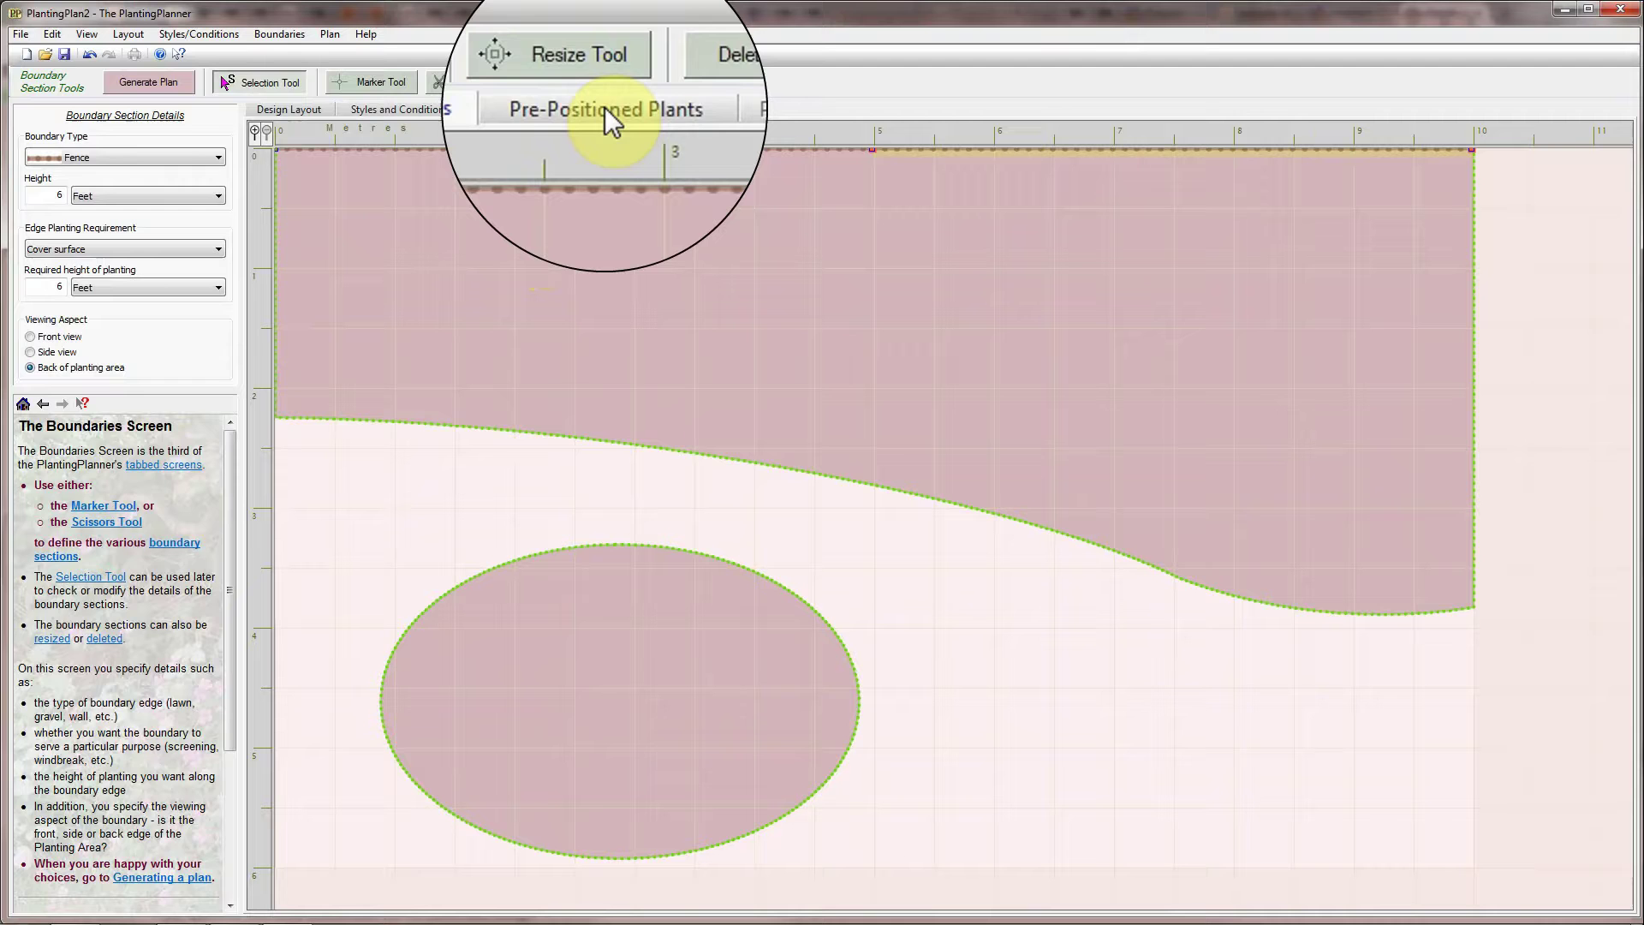
Switch to the Pre-Positioned Plants screen with the Position Tool active
click(606, 109)
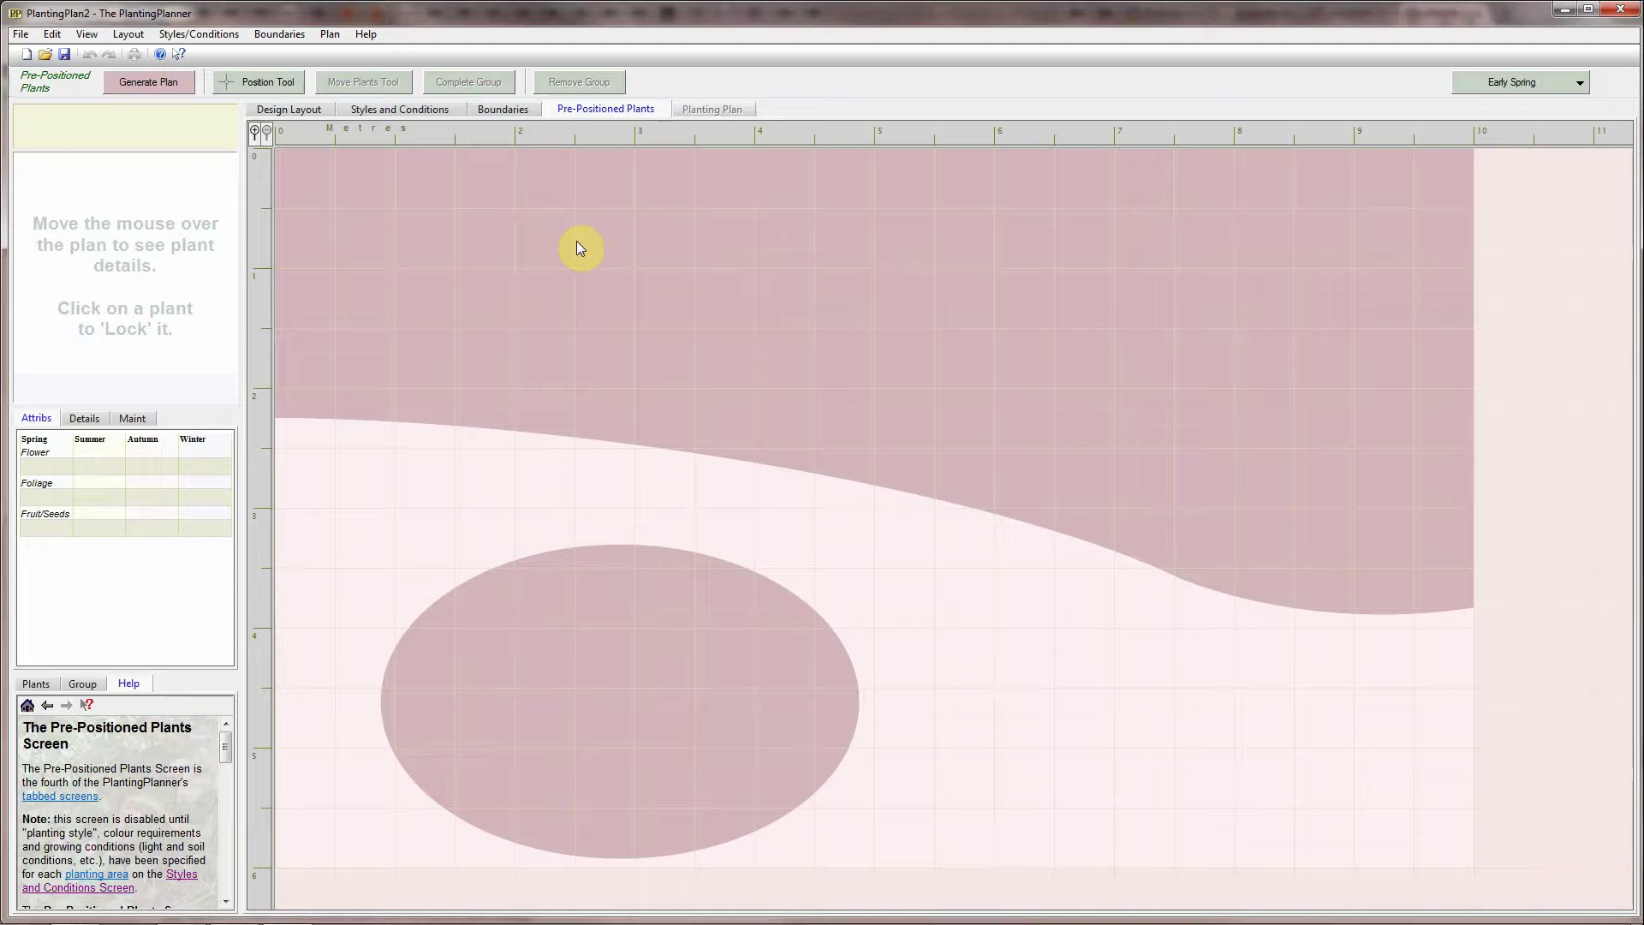
click(263, 79)
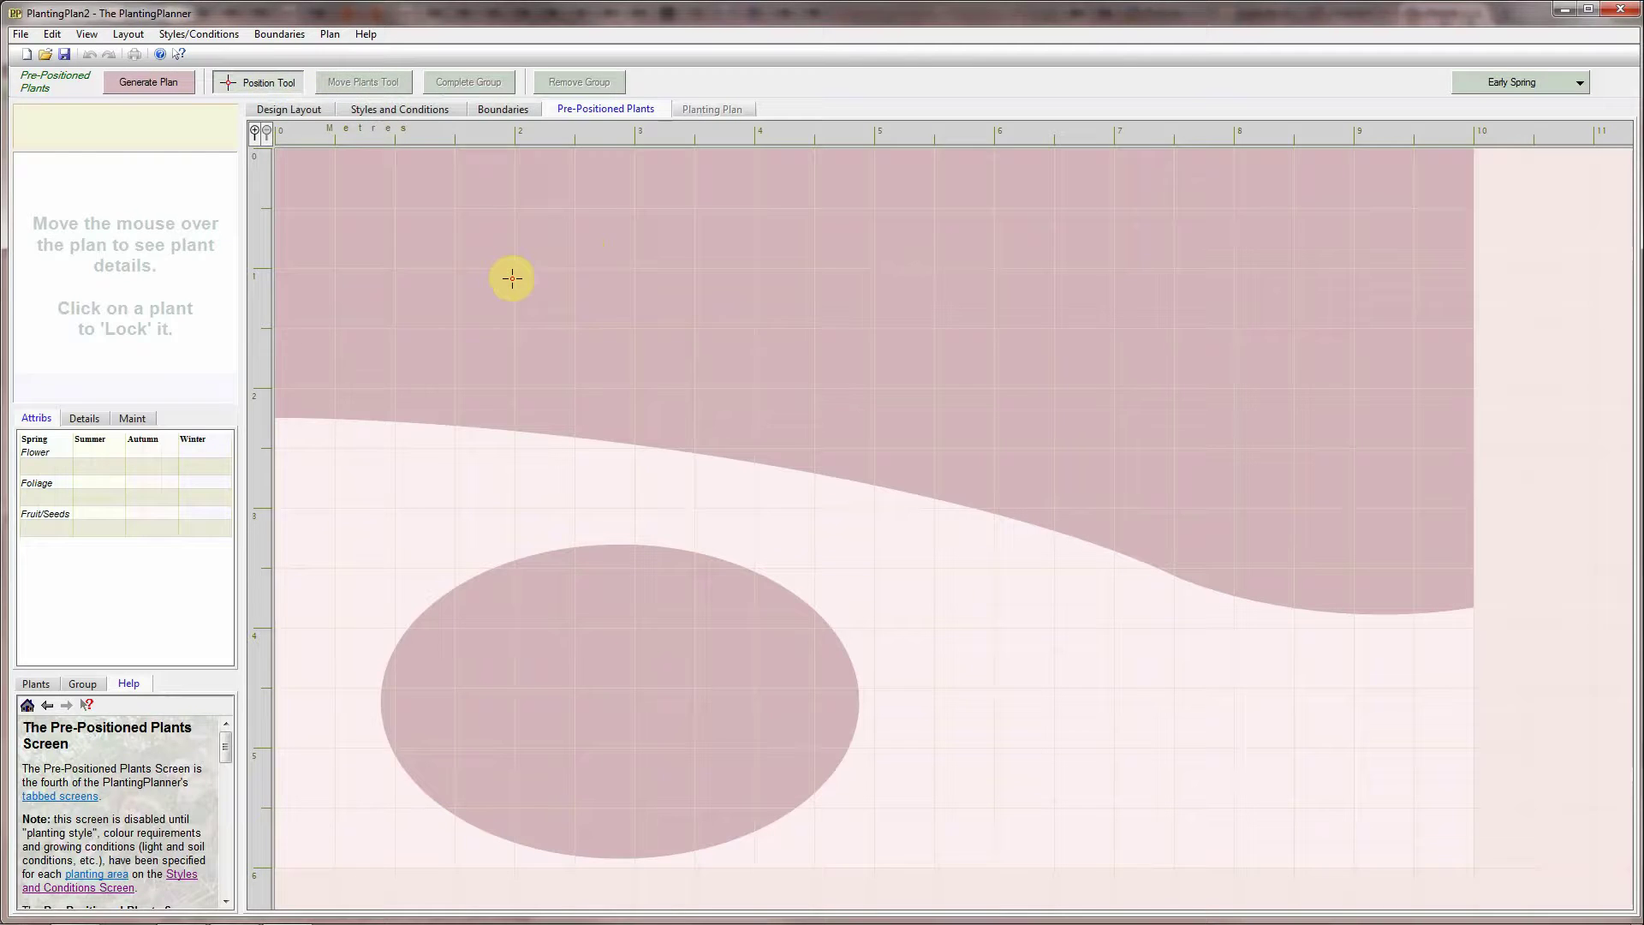
Place a plant spot near the border's top-left and choose Geranium himalayense 'Plenum' from Suggestions
click(512, 278)
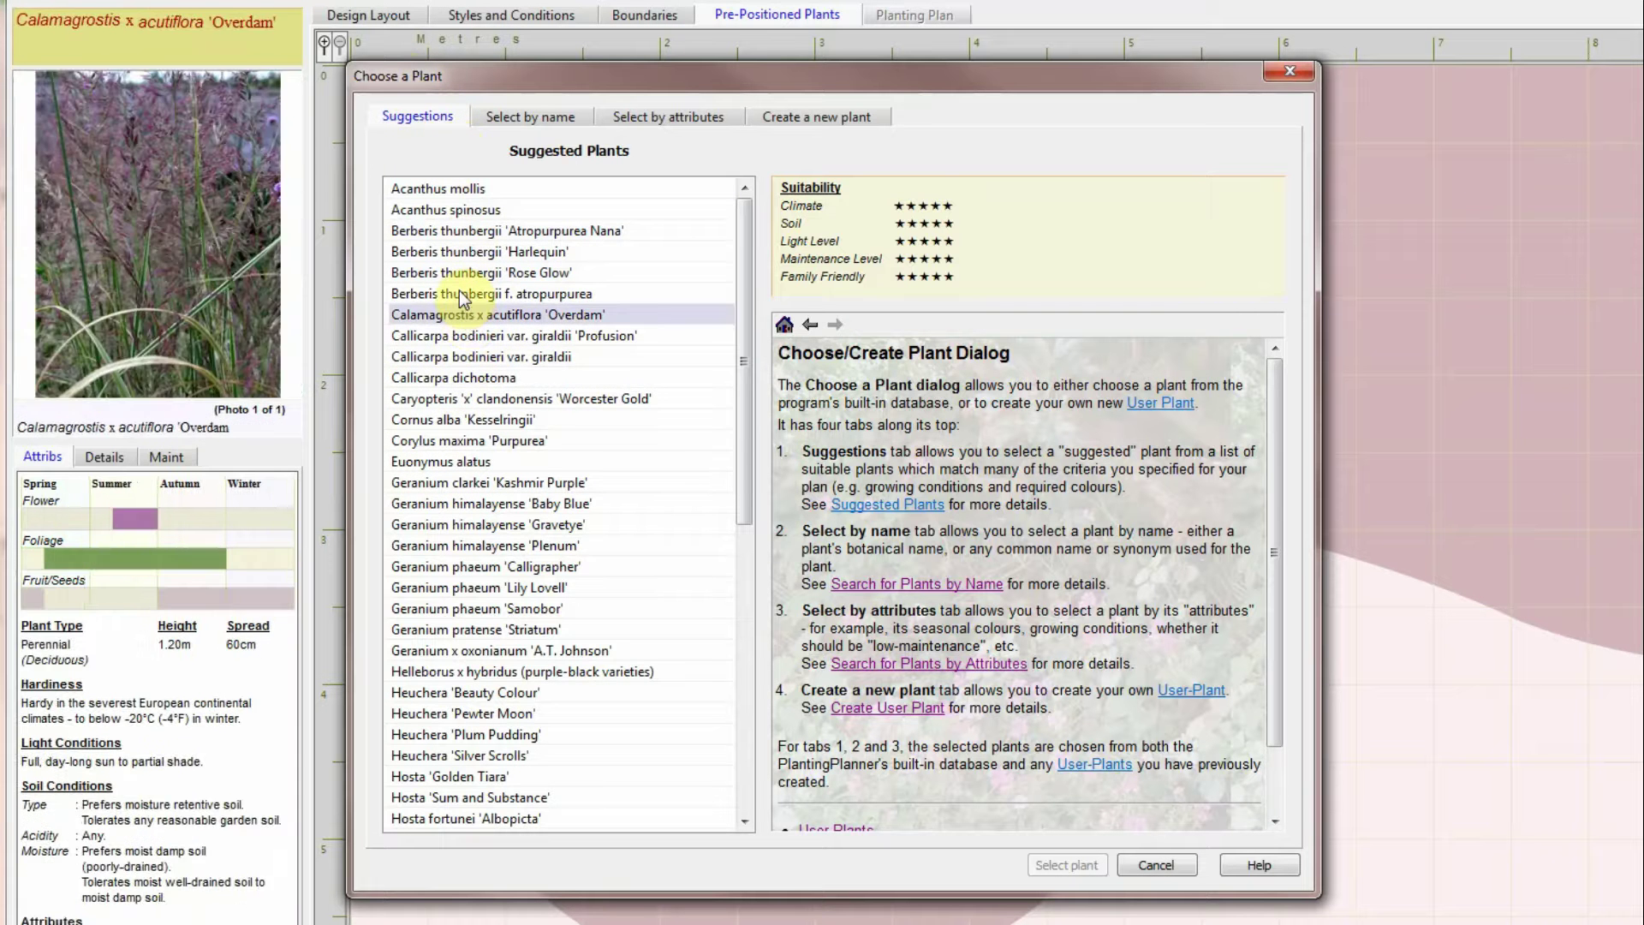
click(519, 118)
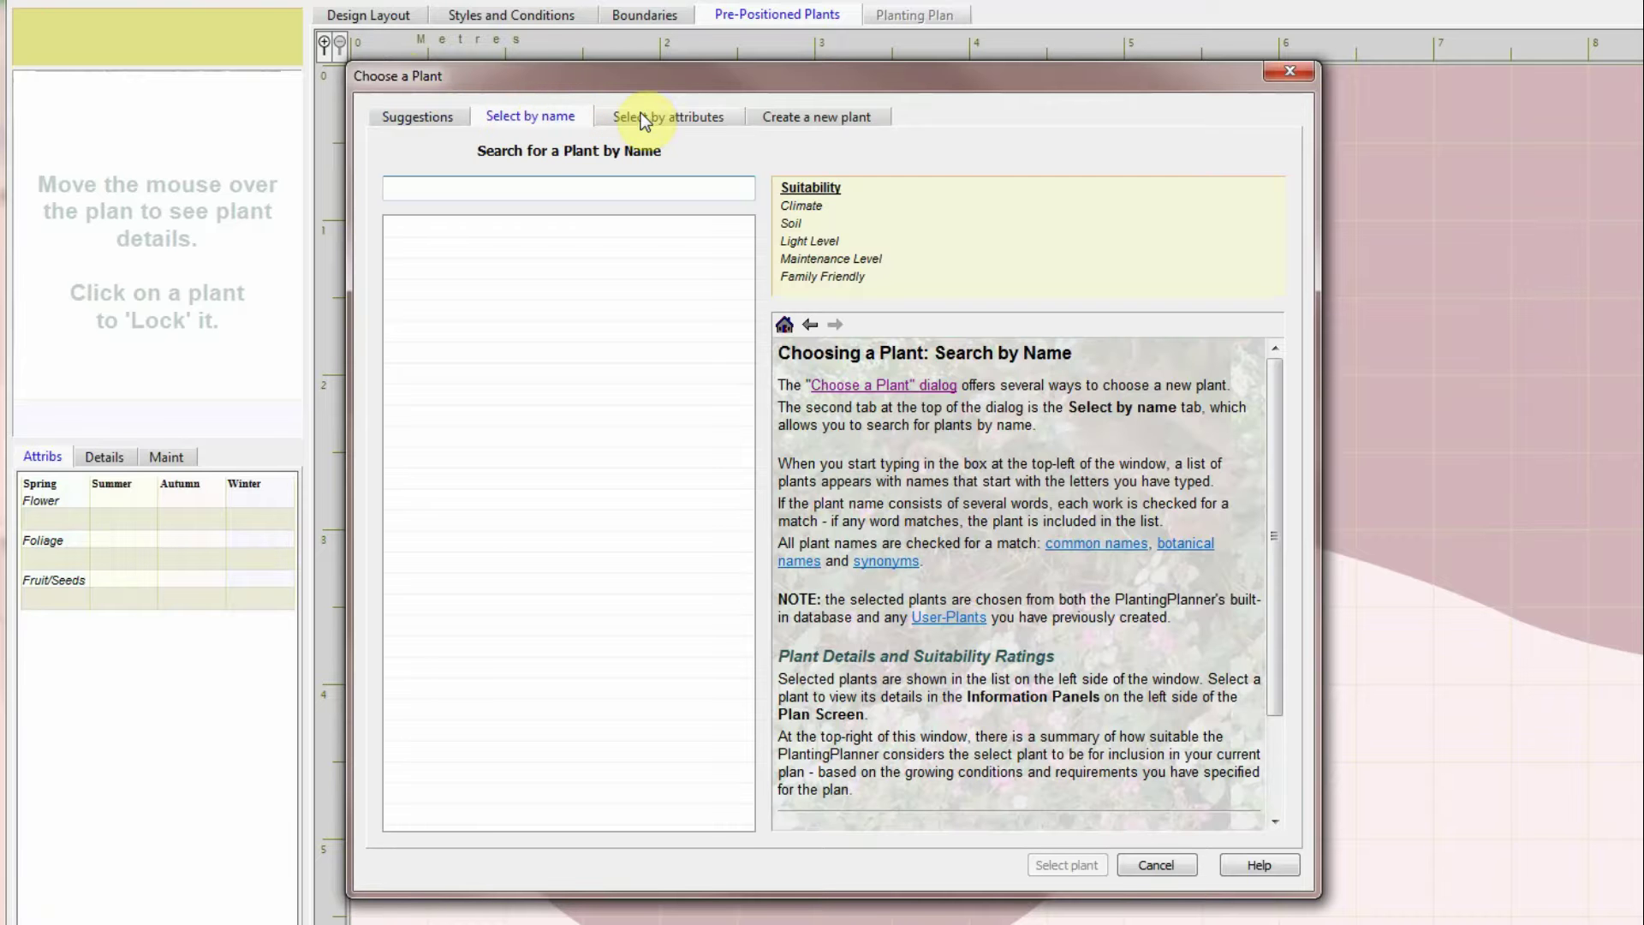
click(645, 117)
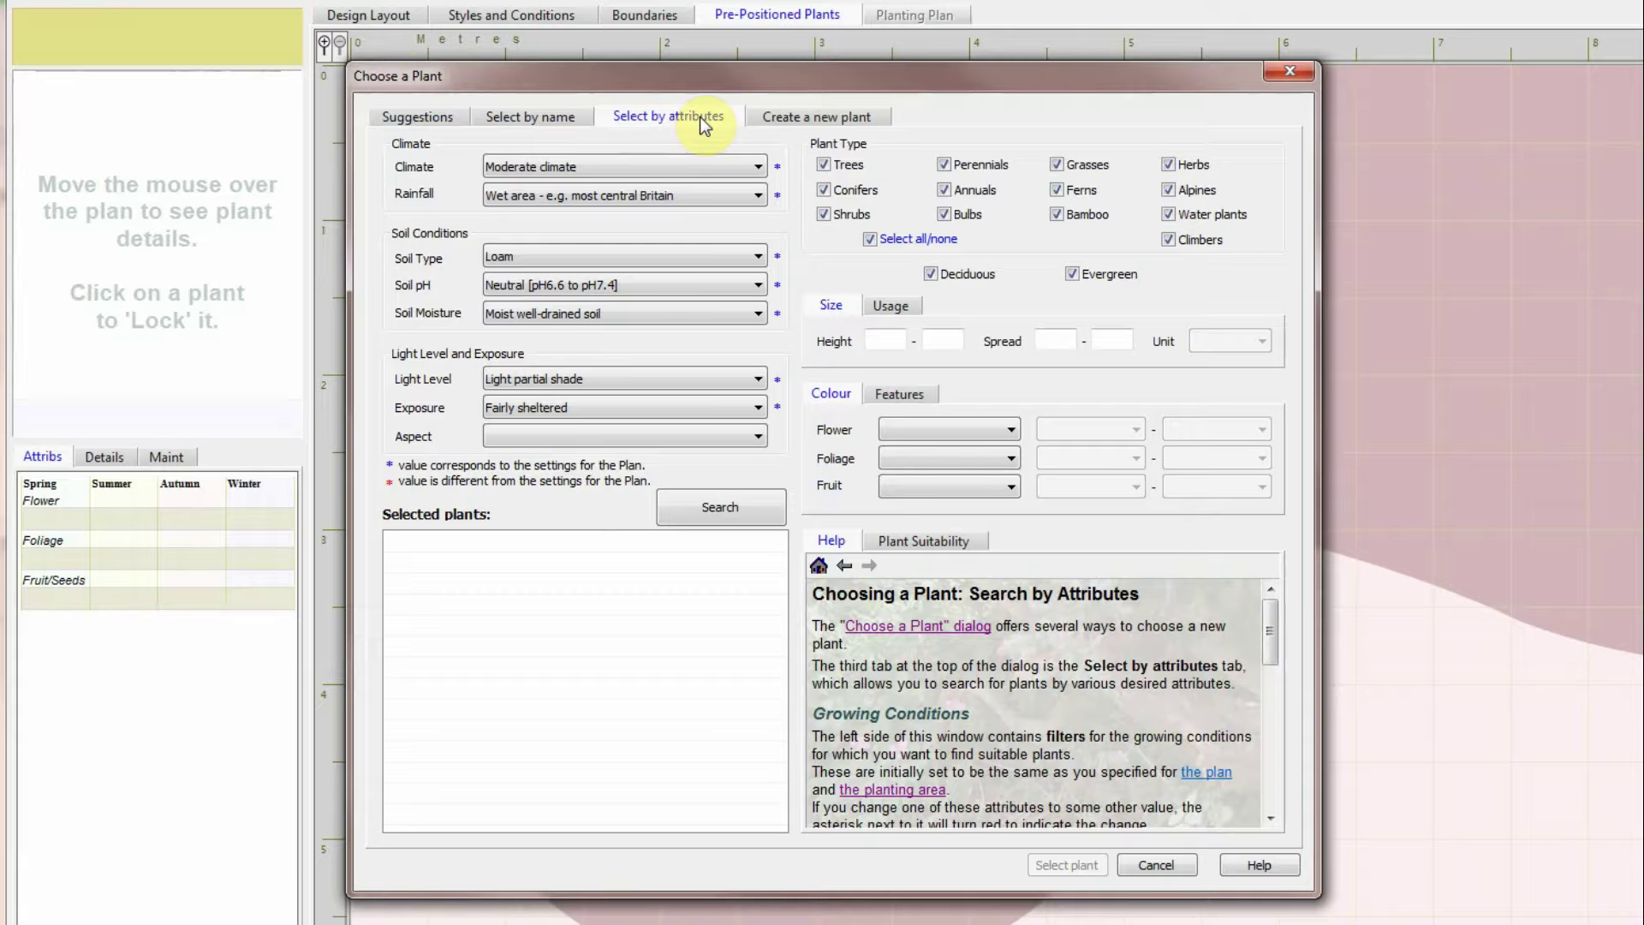
click(795, 120)
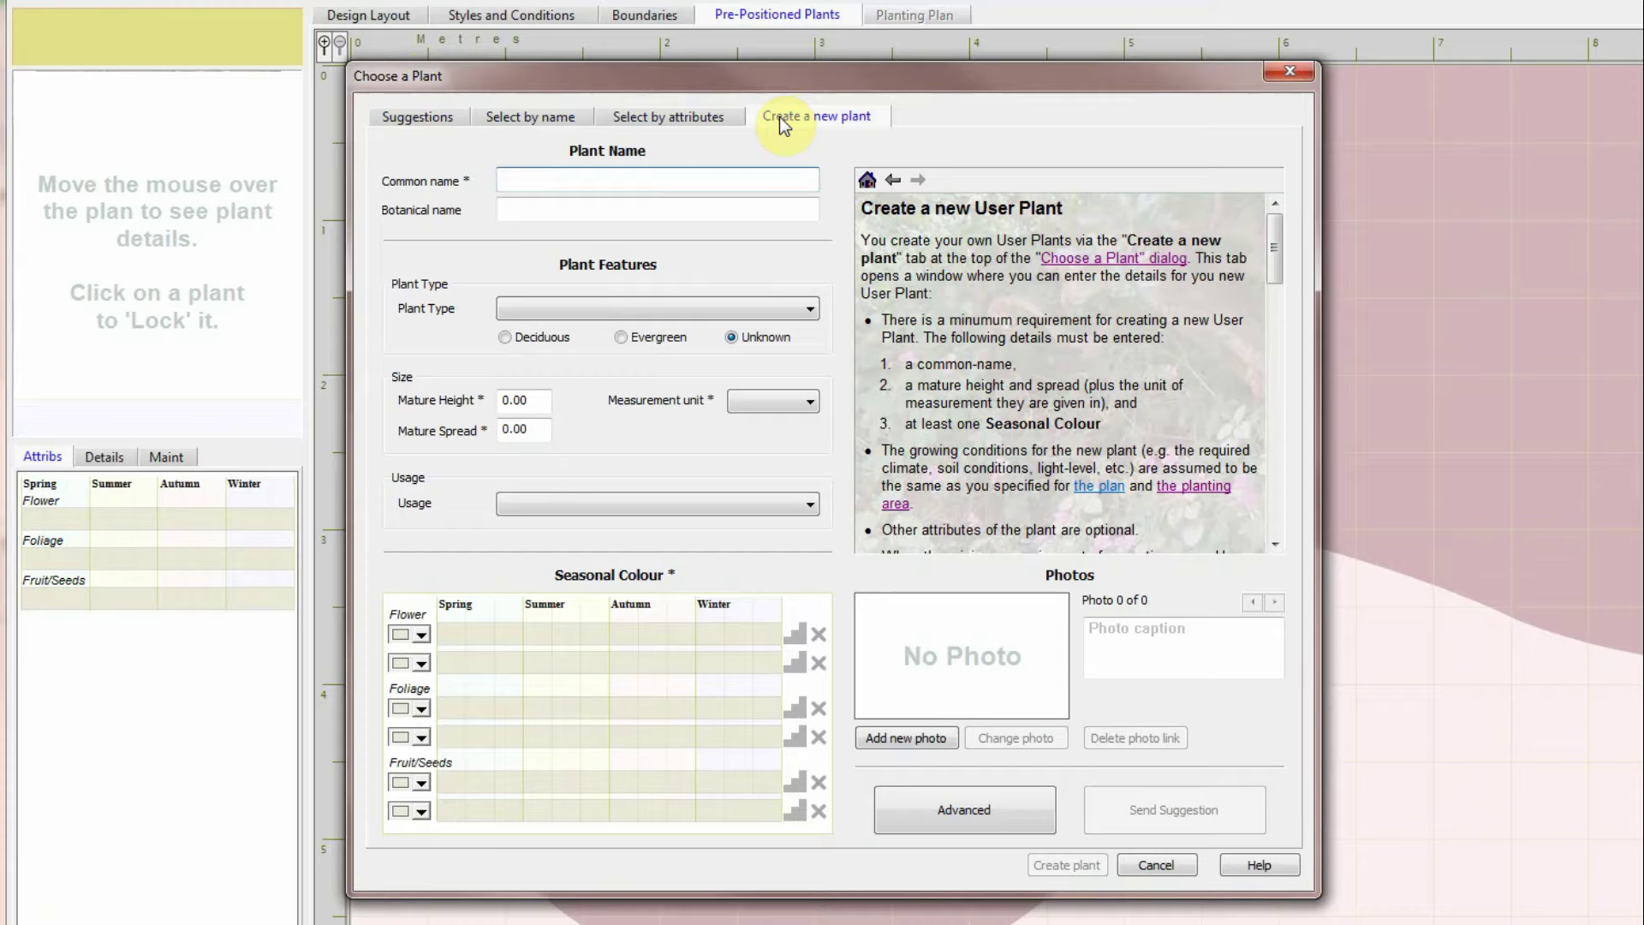
click(440, 117)
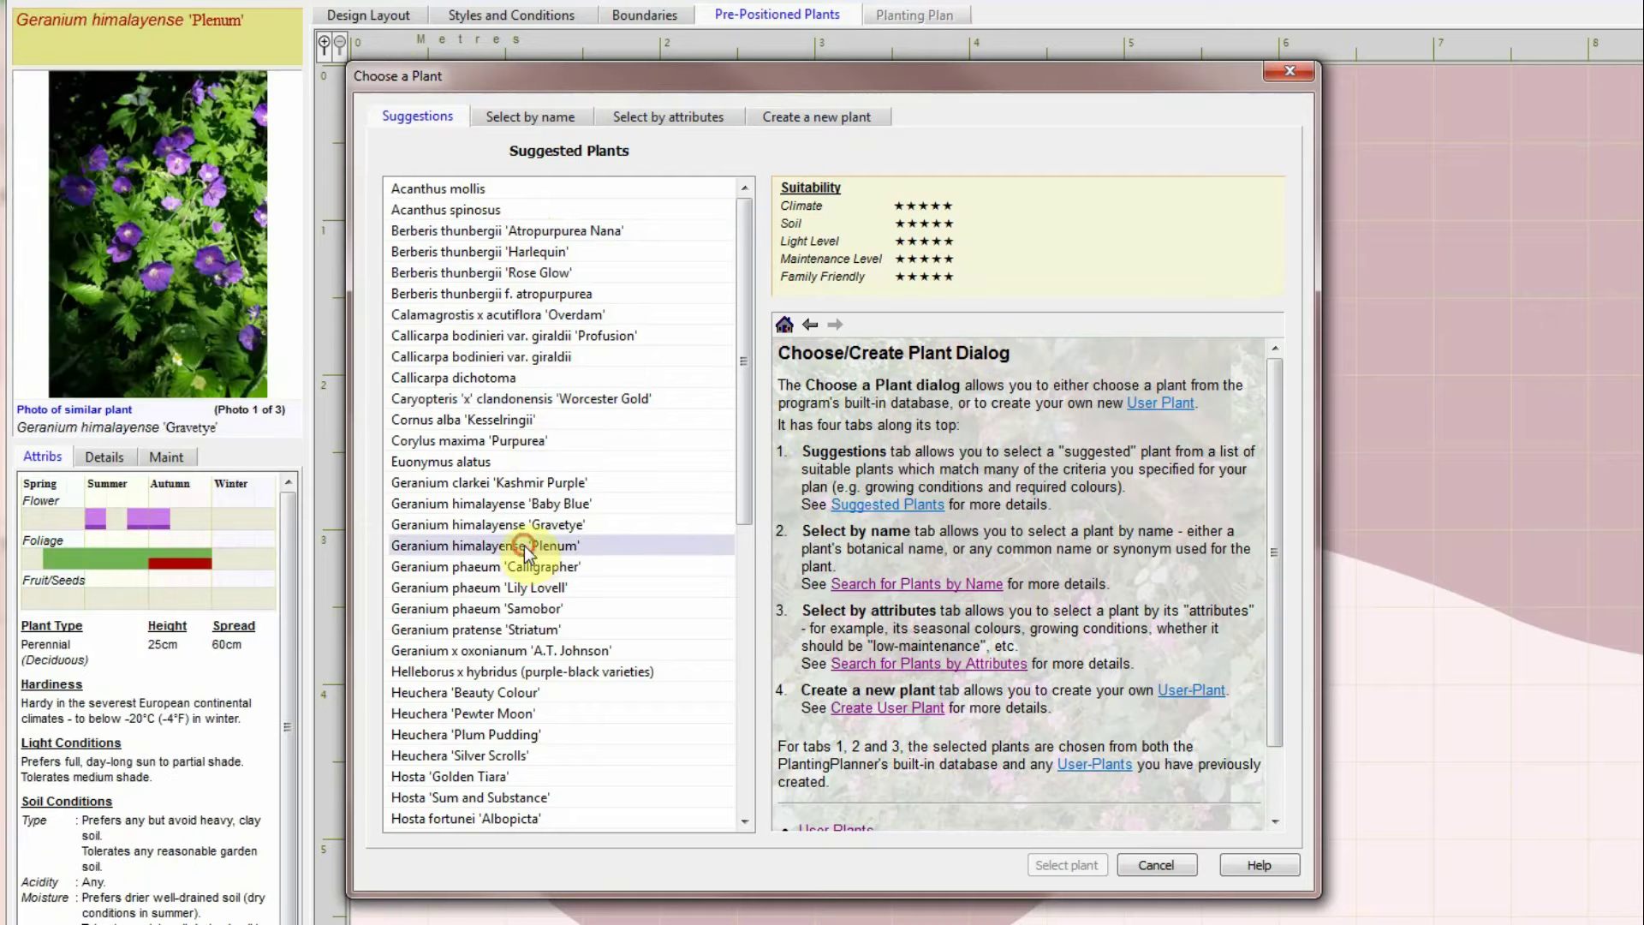
click(524, 547)
click(1062, 865)
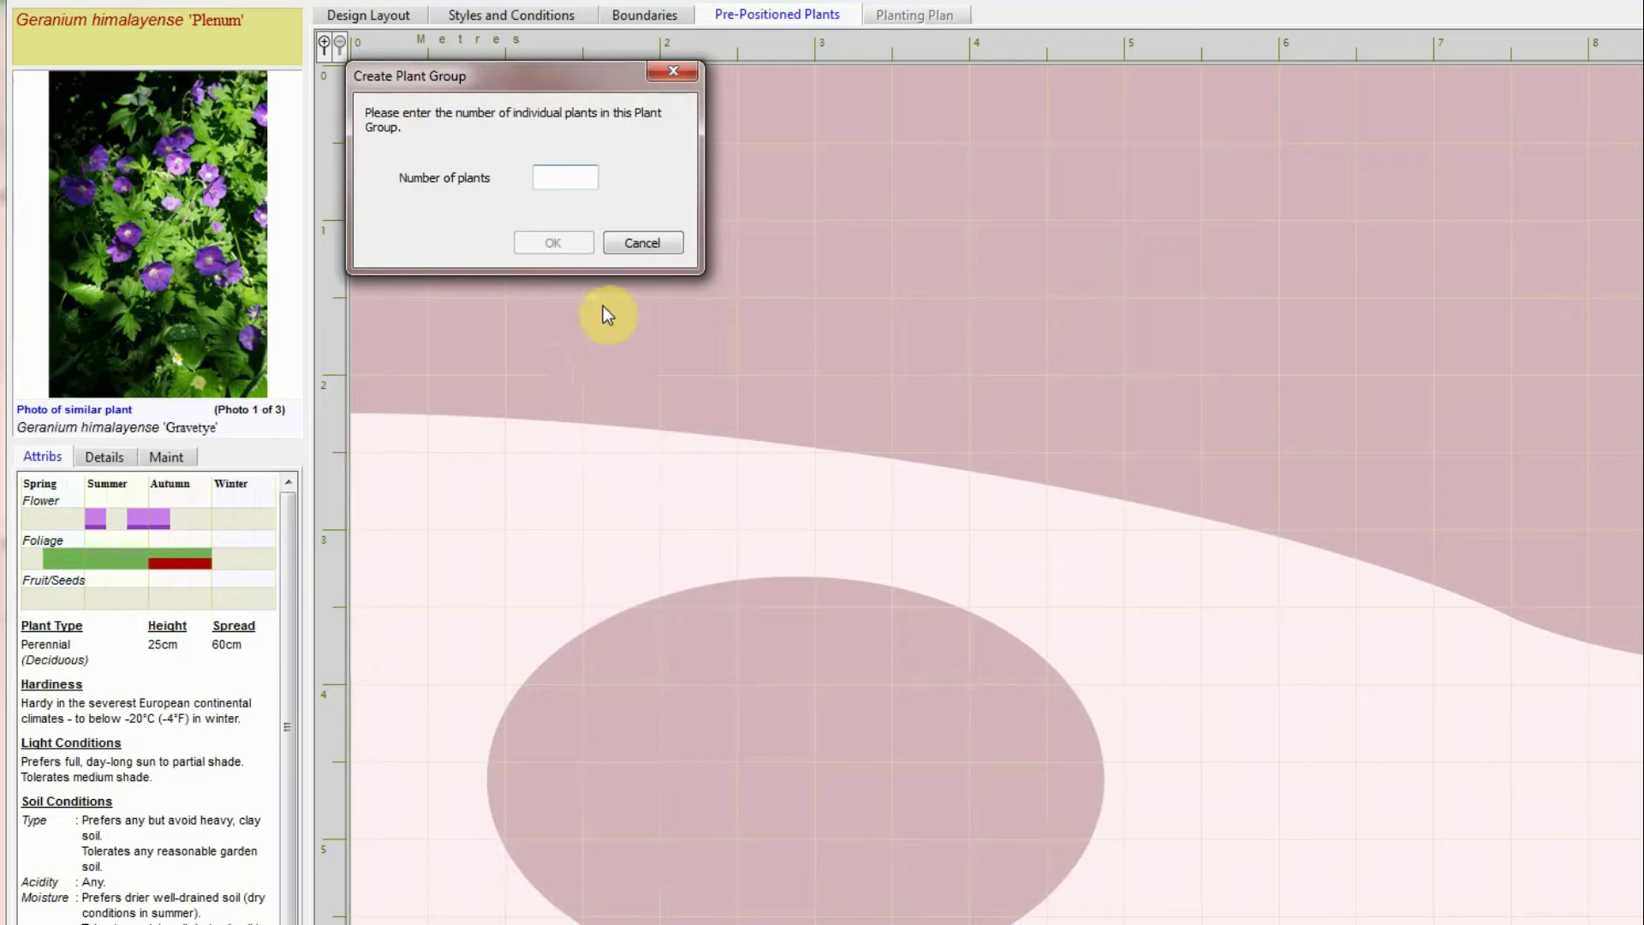
Create a group of 3 Geranium 'Plenum' plants, drag them into a tight cluster, and complete it
text(3)
click(562, 243)
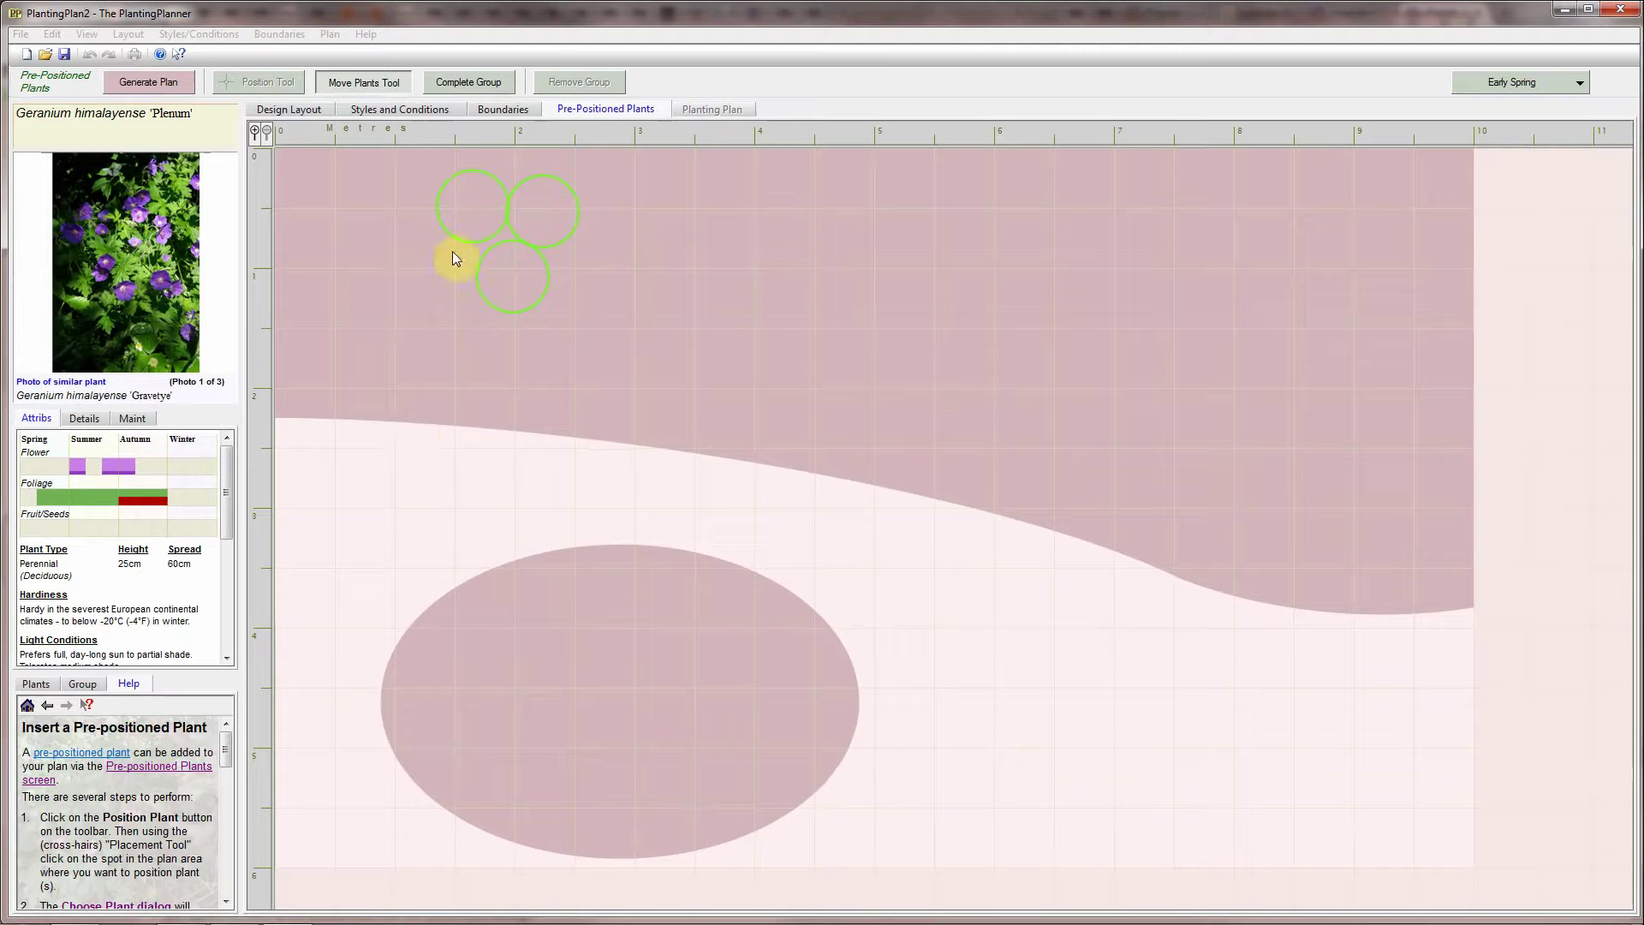
drag(467, 207, 445, 252)
drag(537, 203, 498, 209)
drag(531, 274, 524, 283)
click(495, 86)
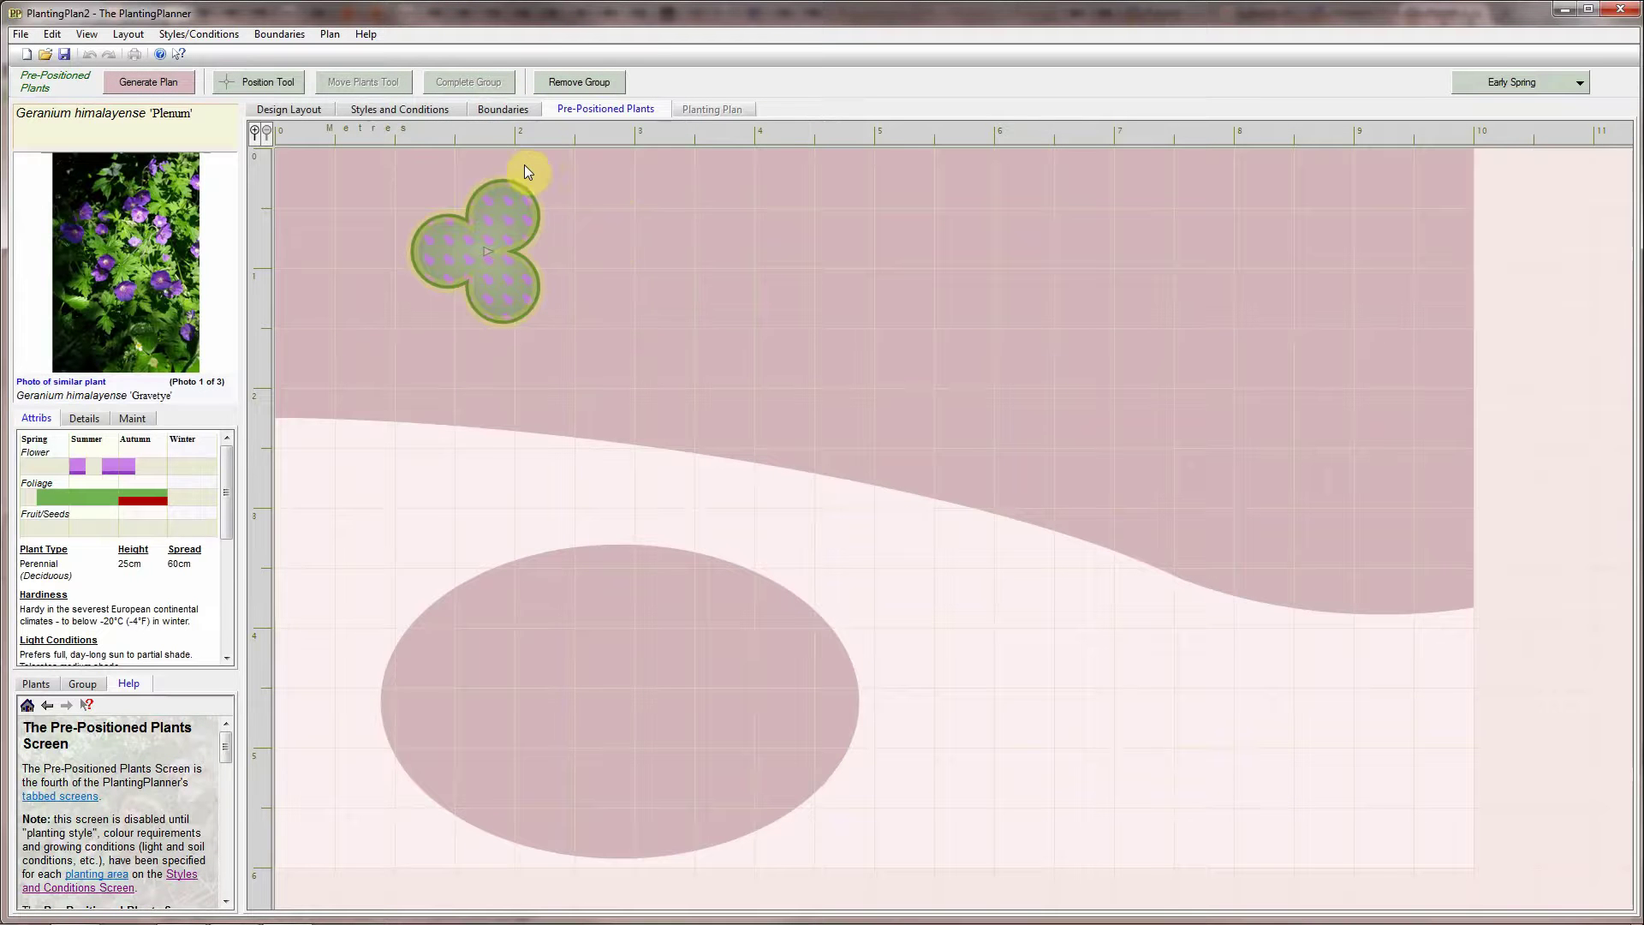
Run Generate Plan to fill the top border and oval island bed with plants
click(154, 81)
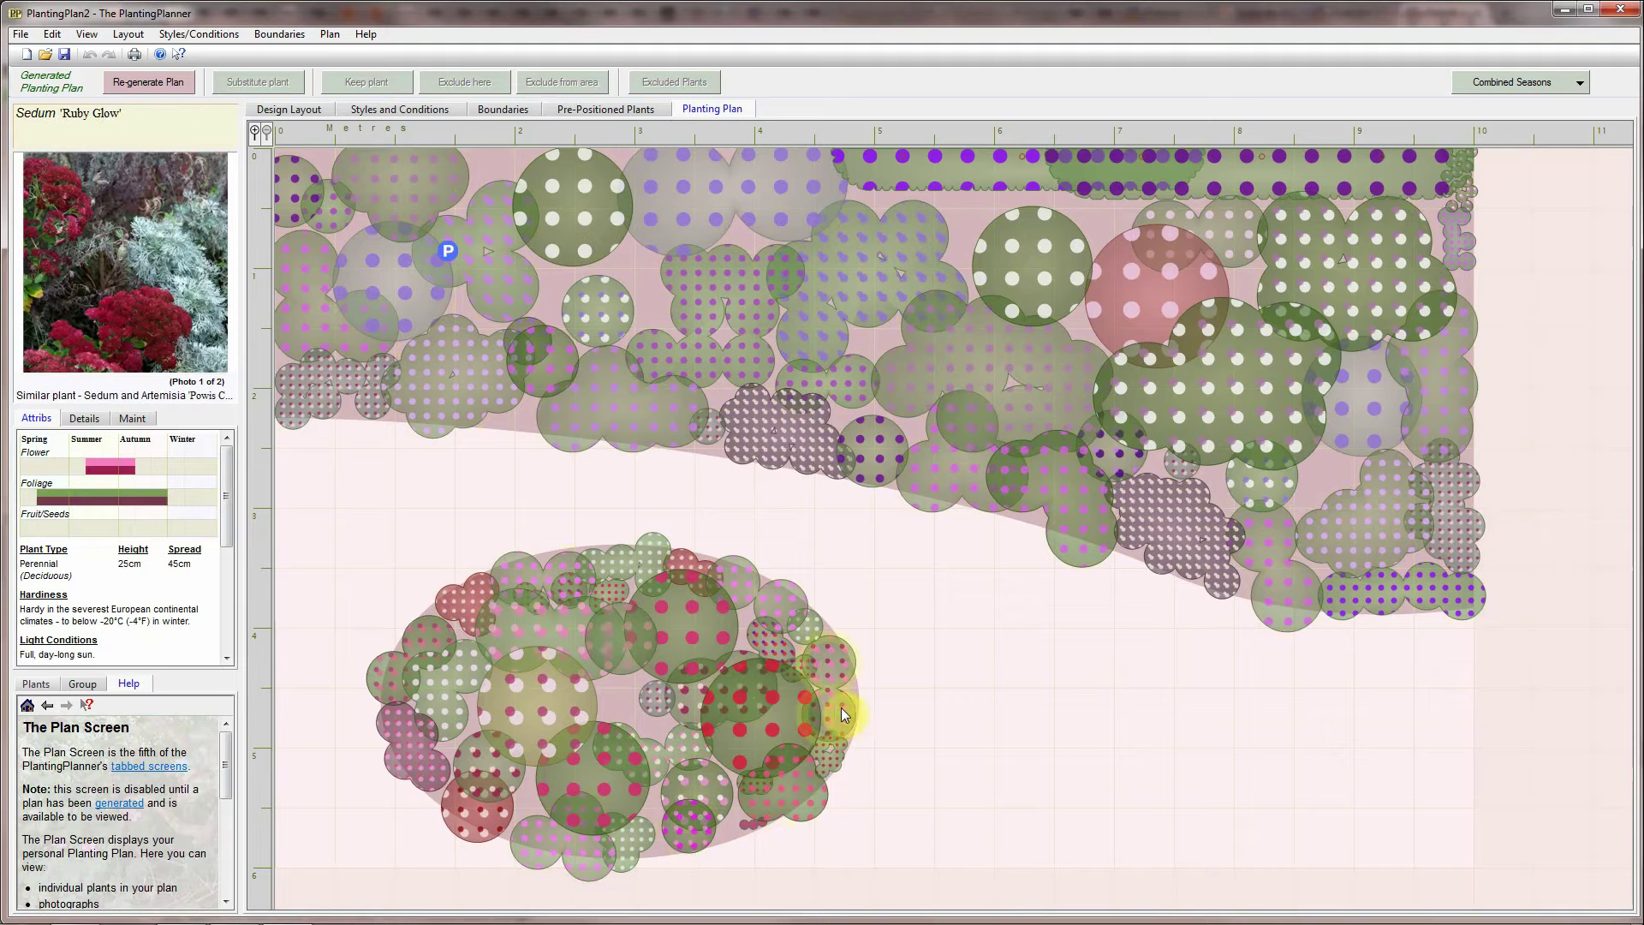
Select the Thalictrum 'Hewitt's Double' group and page through to its flower close-up photo
click(604, 406)
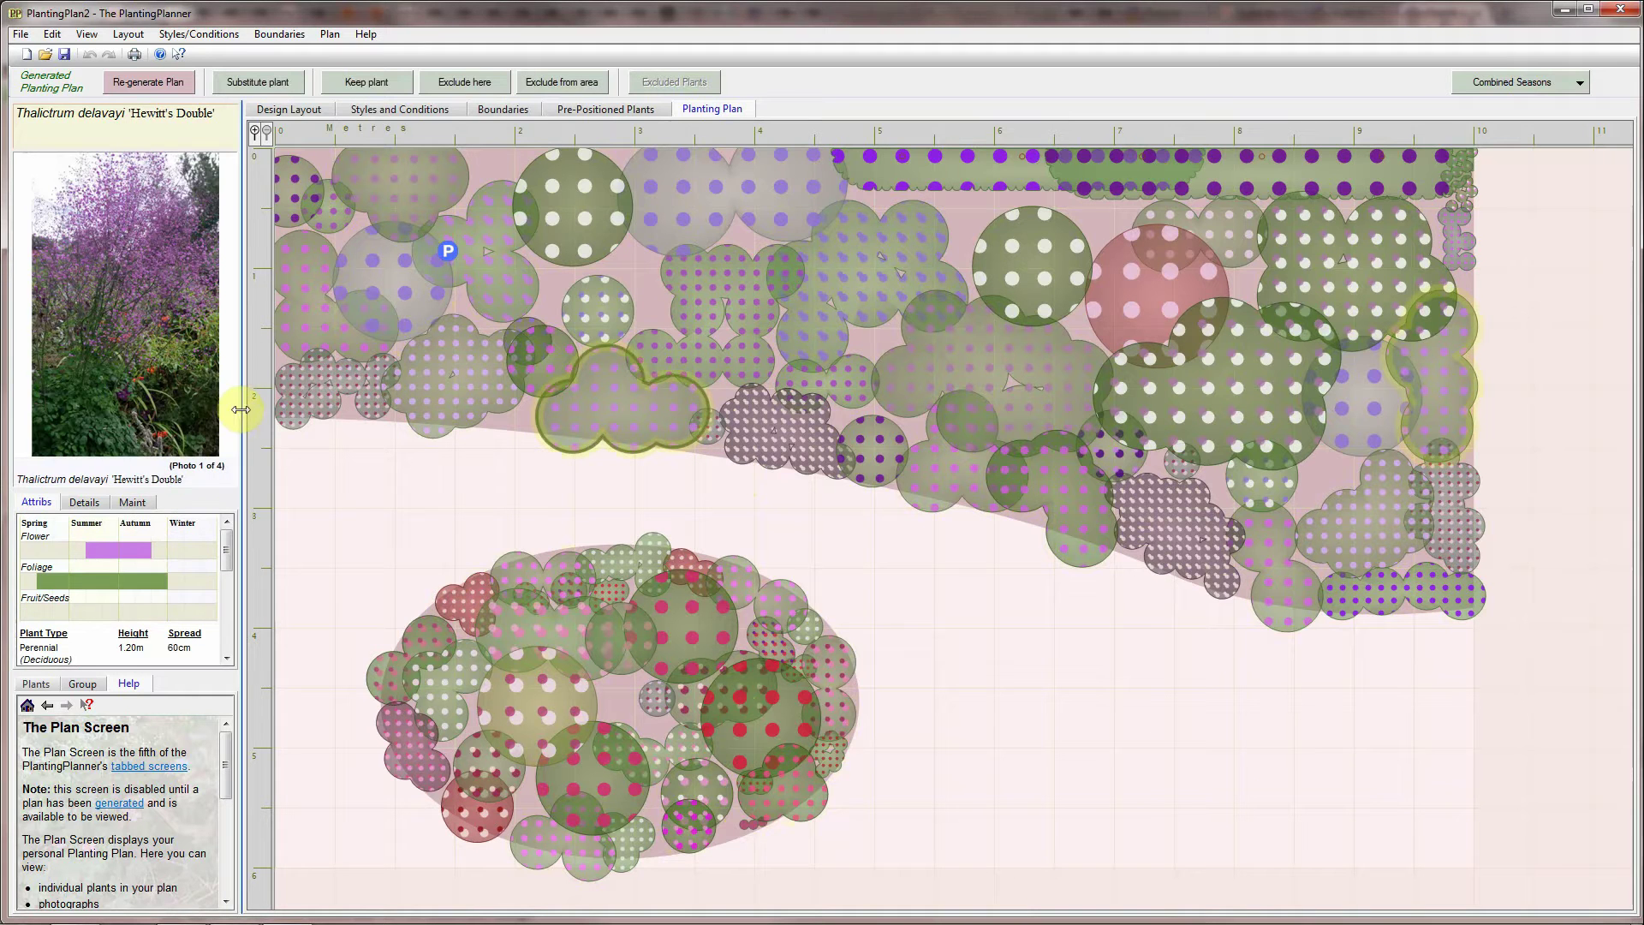
drag(240, 409, 382, 387)
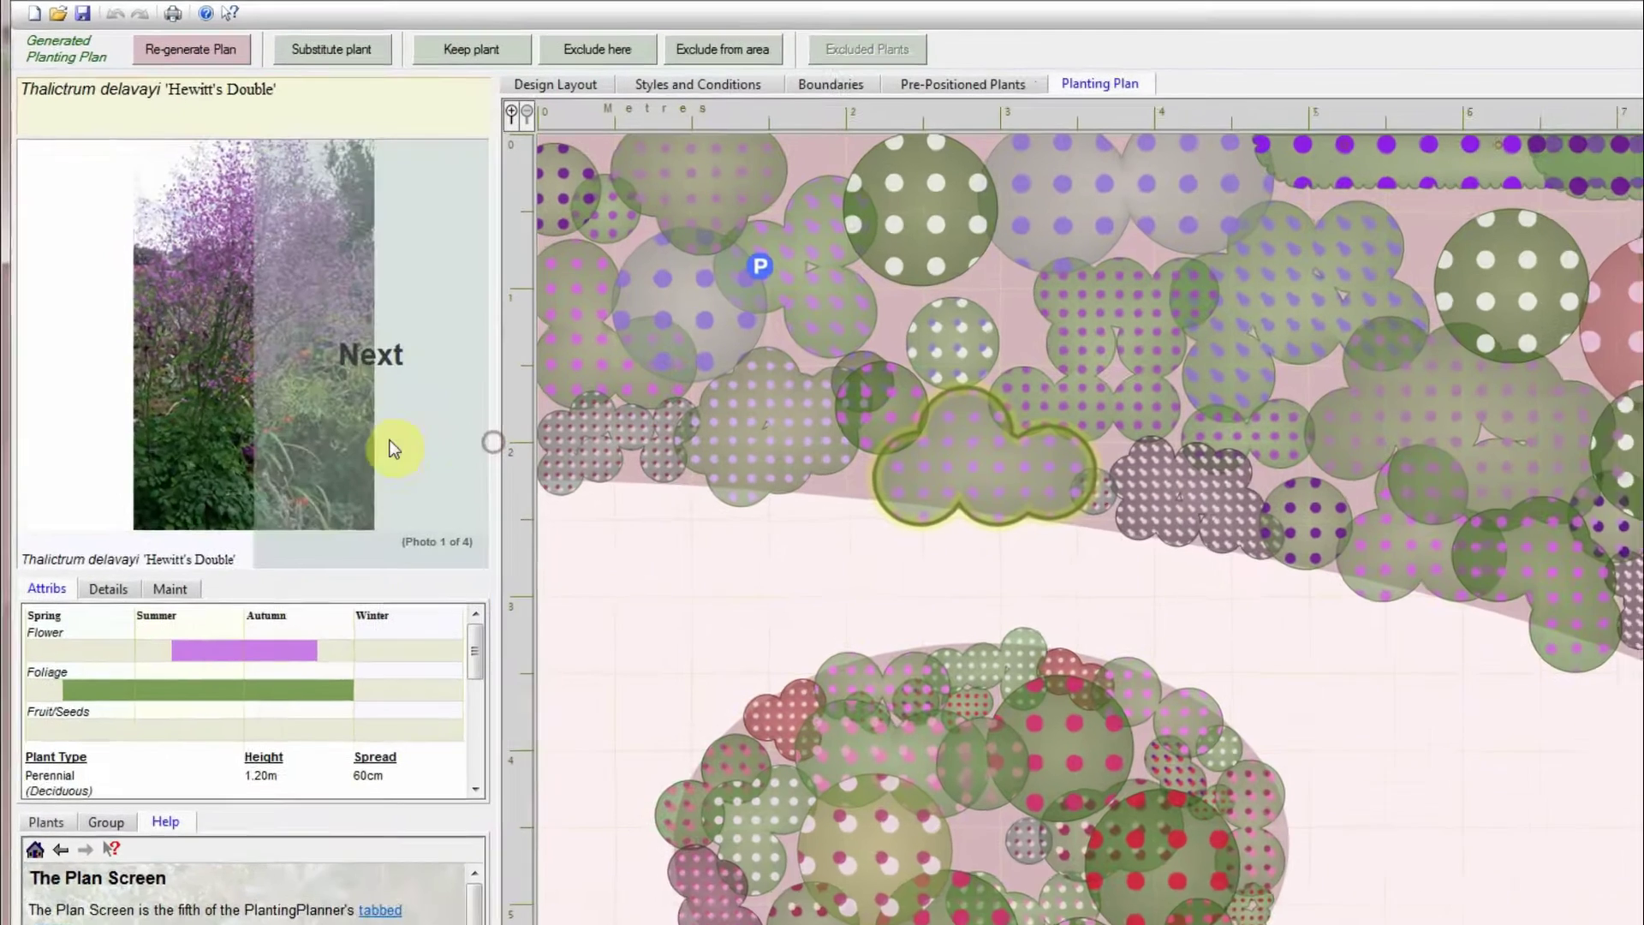
click(390, 448)
click(383, 458)
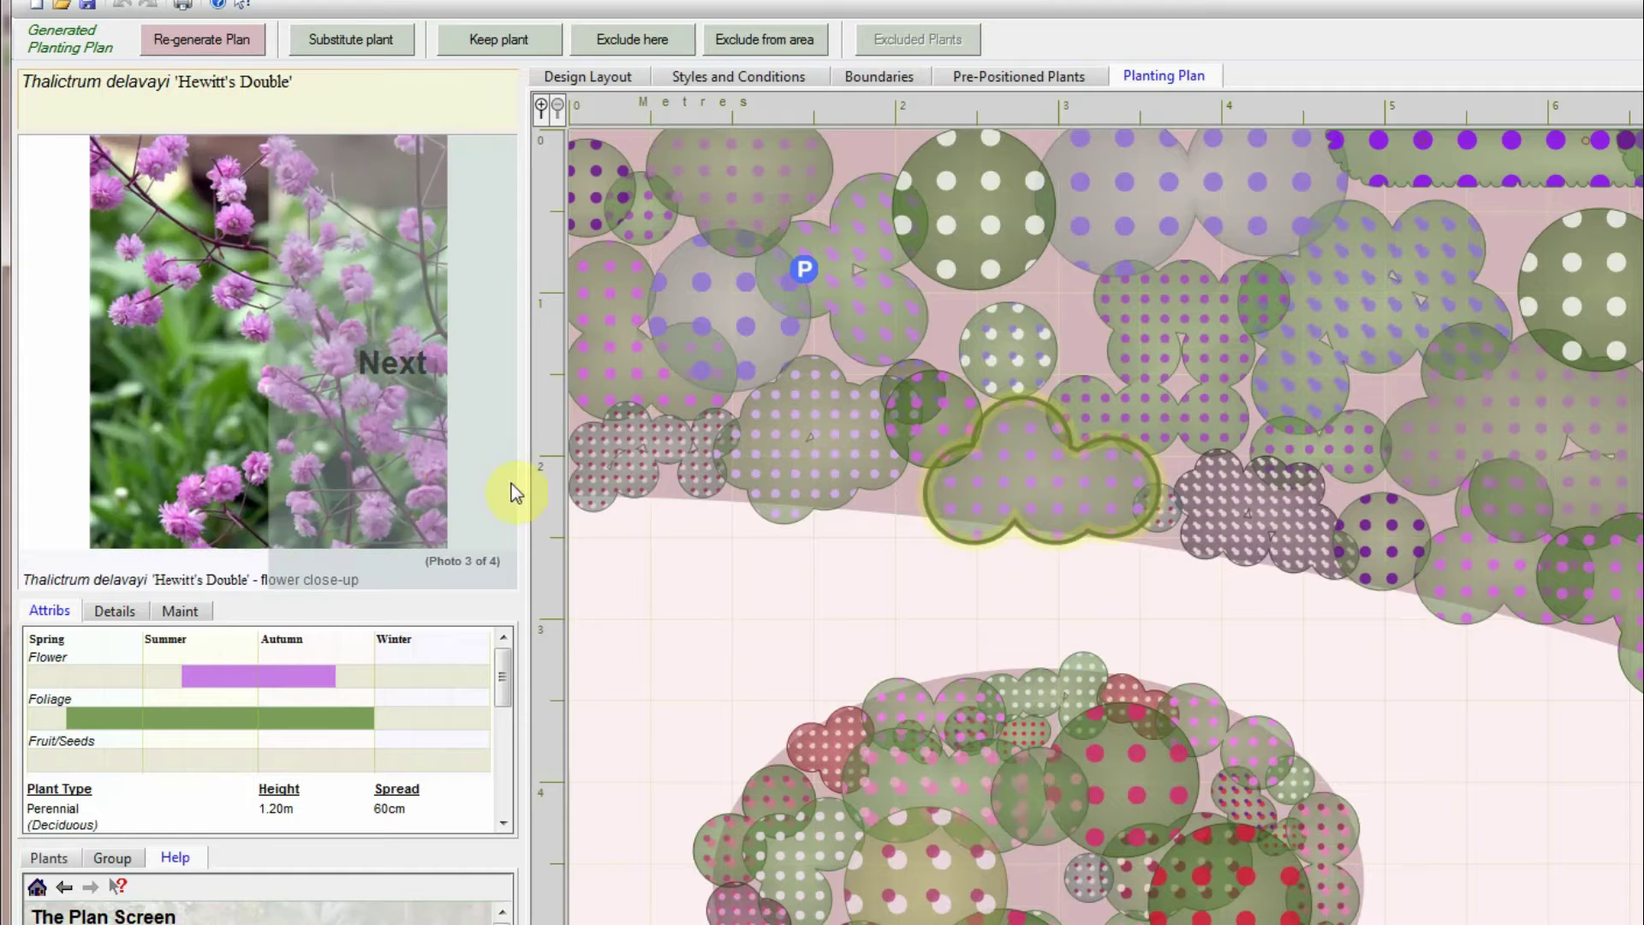
View the Thalictrum's Details, then its maintenance notes on feeding, cutting back and watering
drag(525, 477, 451, 488)
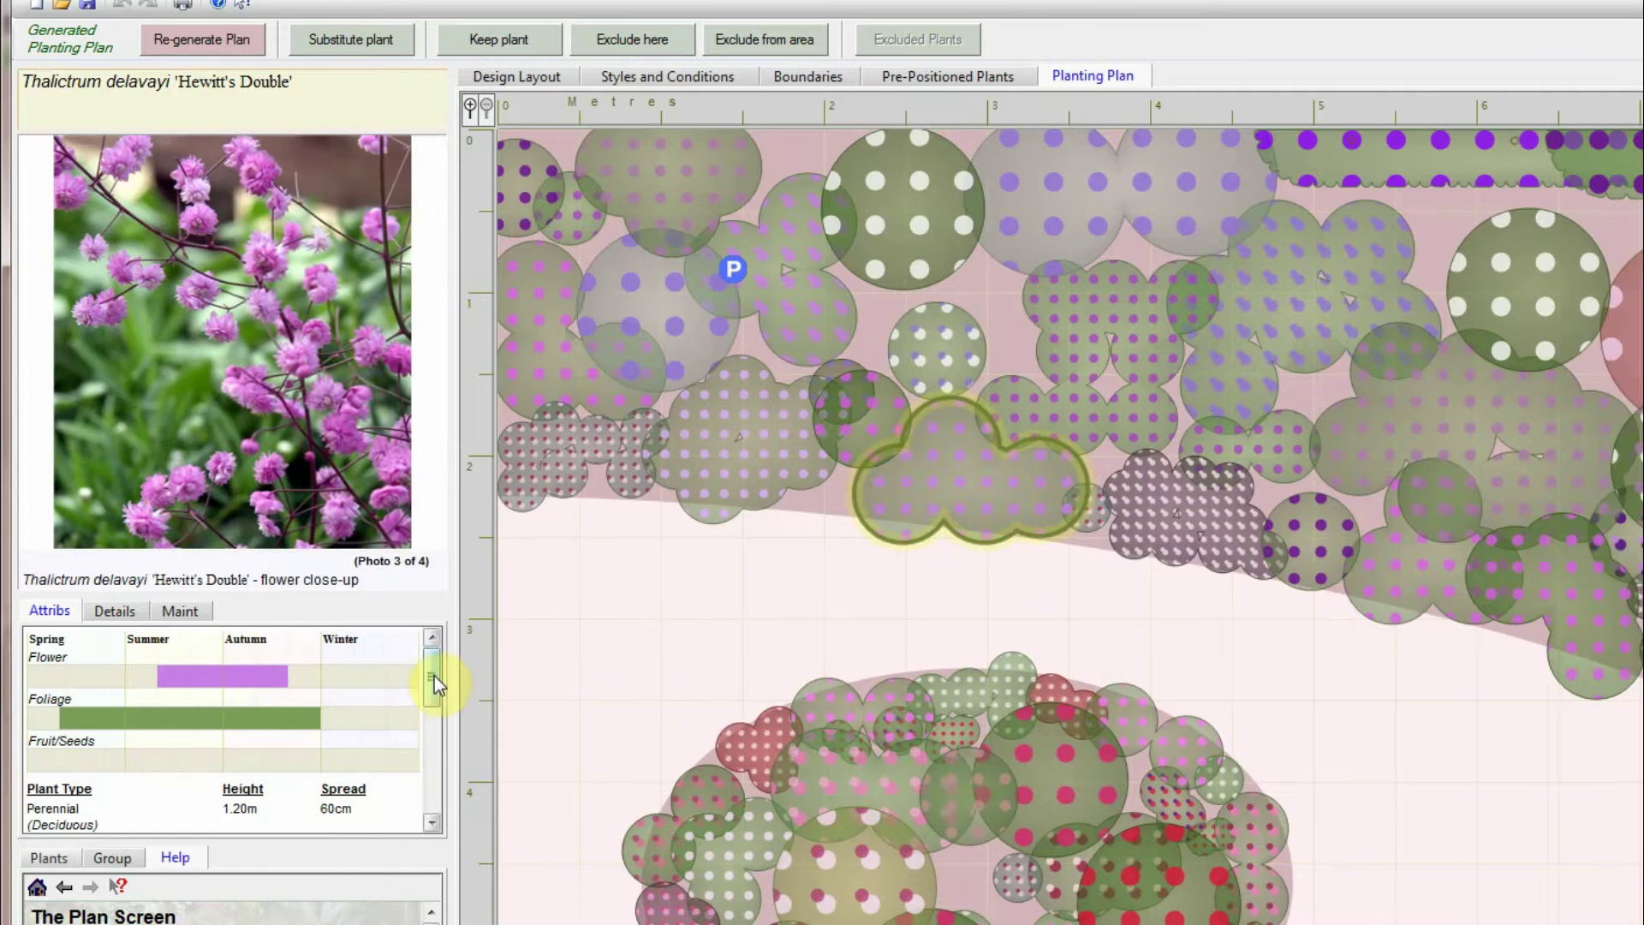
mouse_move(436, 676)
mouse_down()
mouse_move(432, 769)
mouse_move(434, 671)
mouse_up()
click(120, 612)
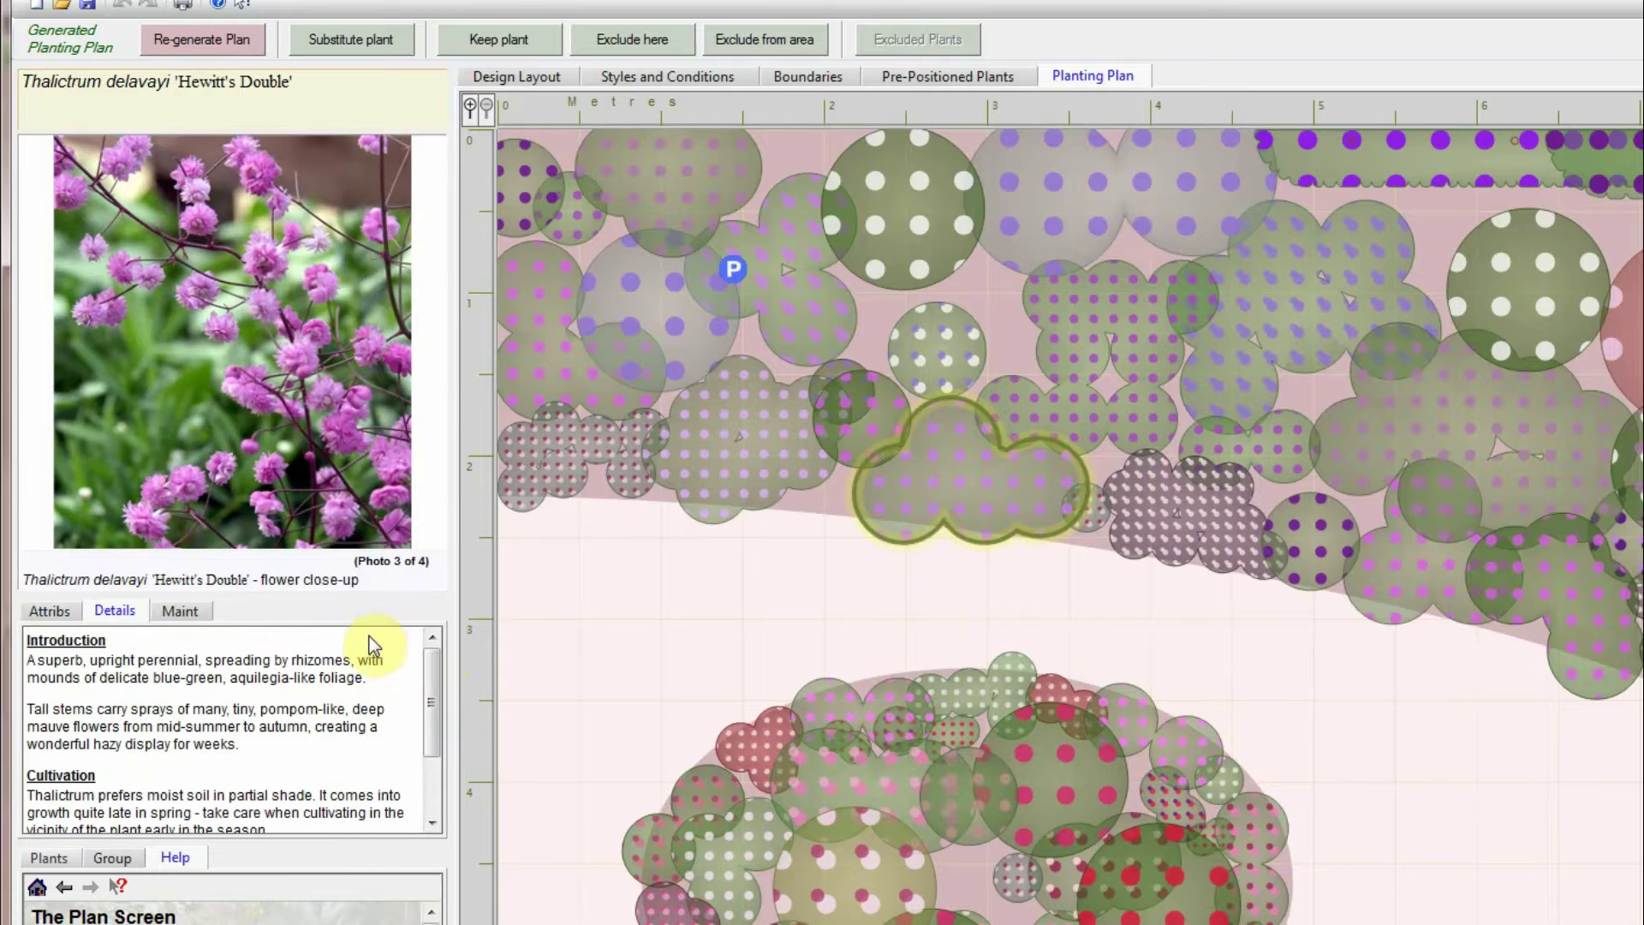
mouse_move(424, 665)
mouse_down()
mouse_move(429, 699)
mouse_move(426, 641)
mouse_move(435, 754)
mouse_move(431, 661)
mouse_up()
click(180, 608)
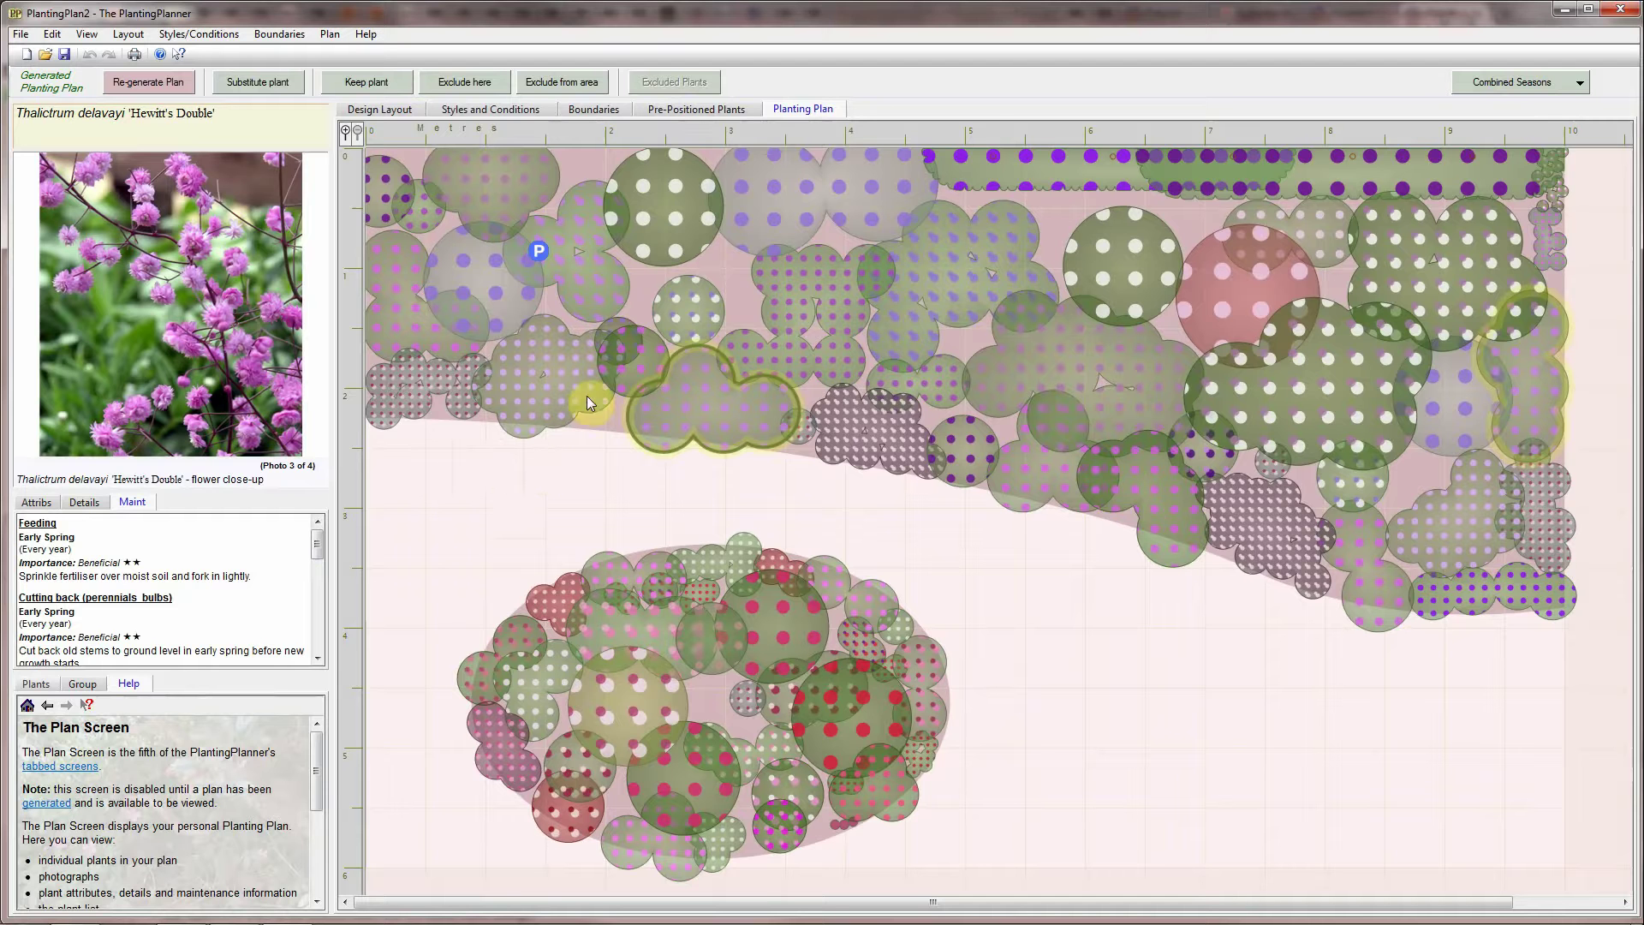
Exclude Geranium pratense 'Striatum' from its spot and lock the Thalictrum 'Hewitt's Double' group in place
click(695, 308)
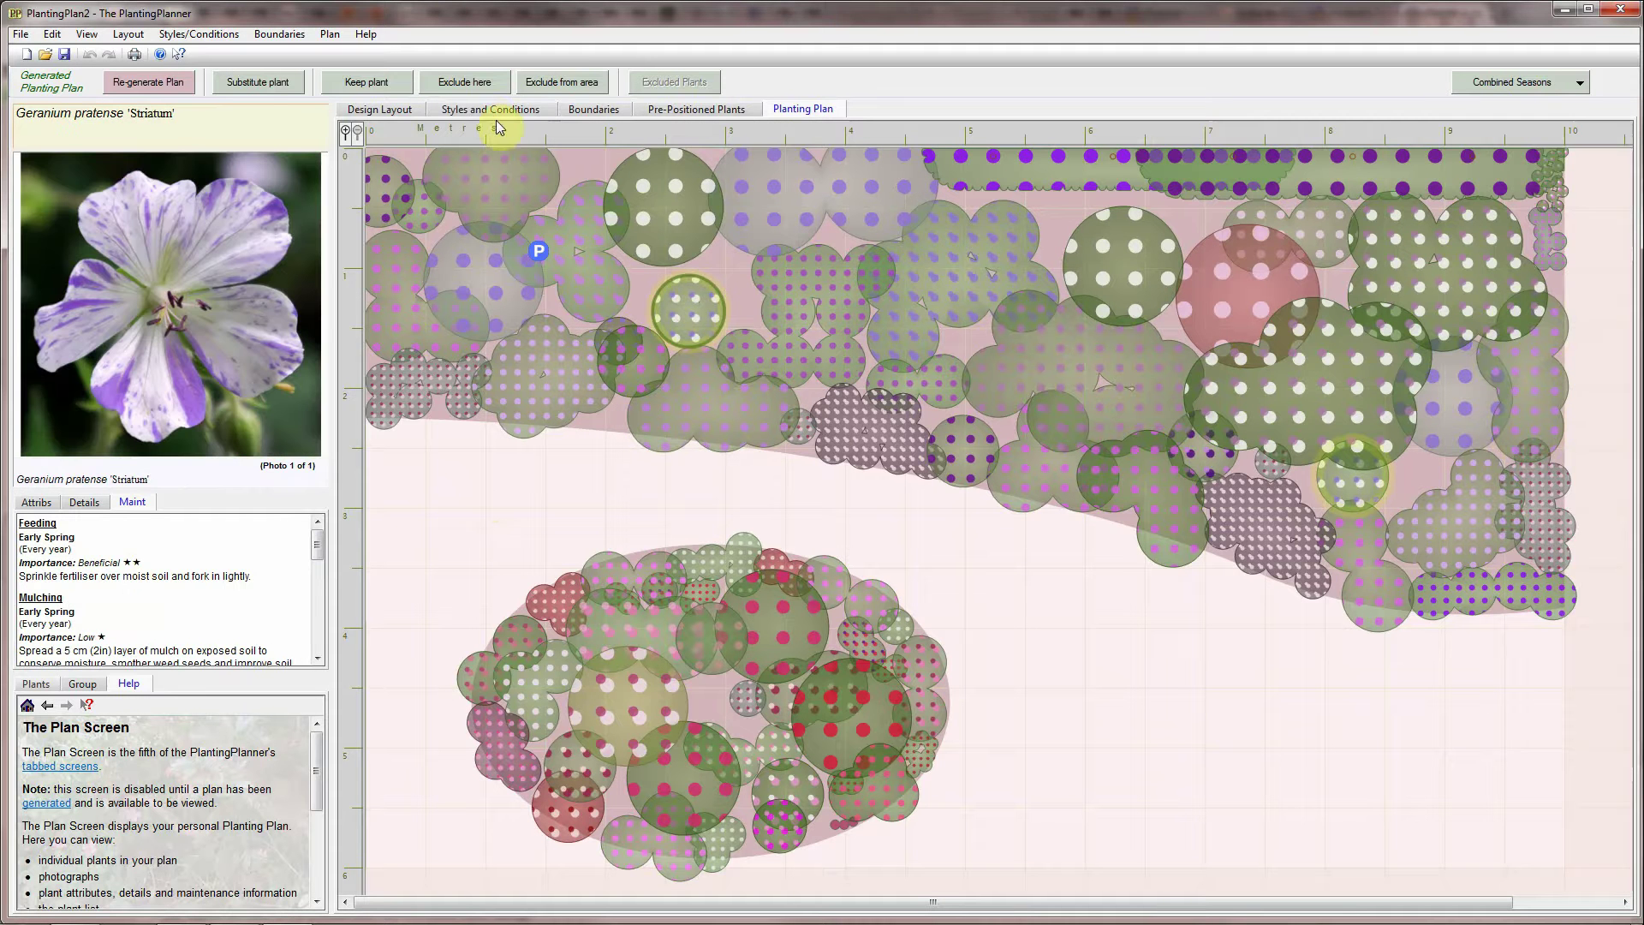
click(460, 80)
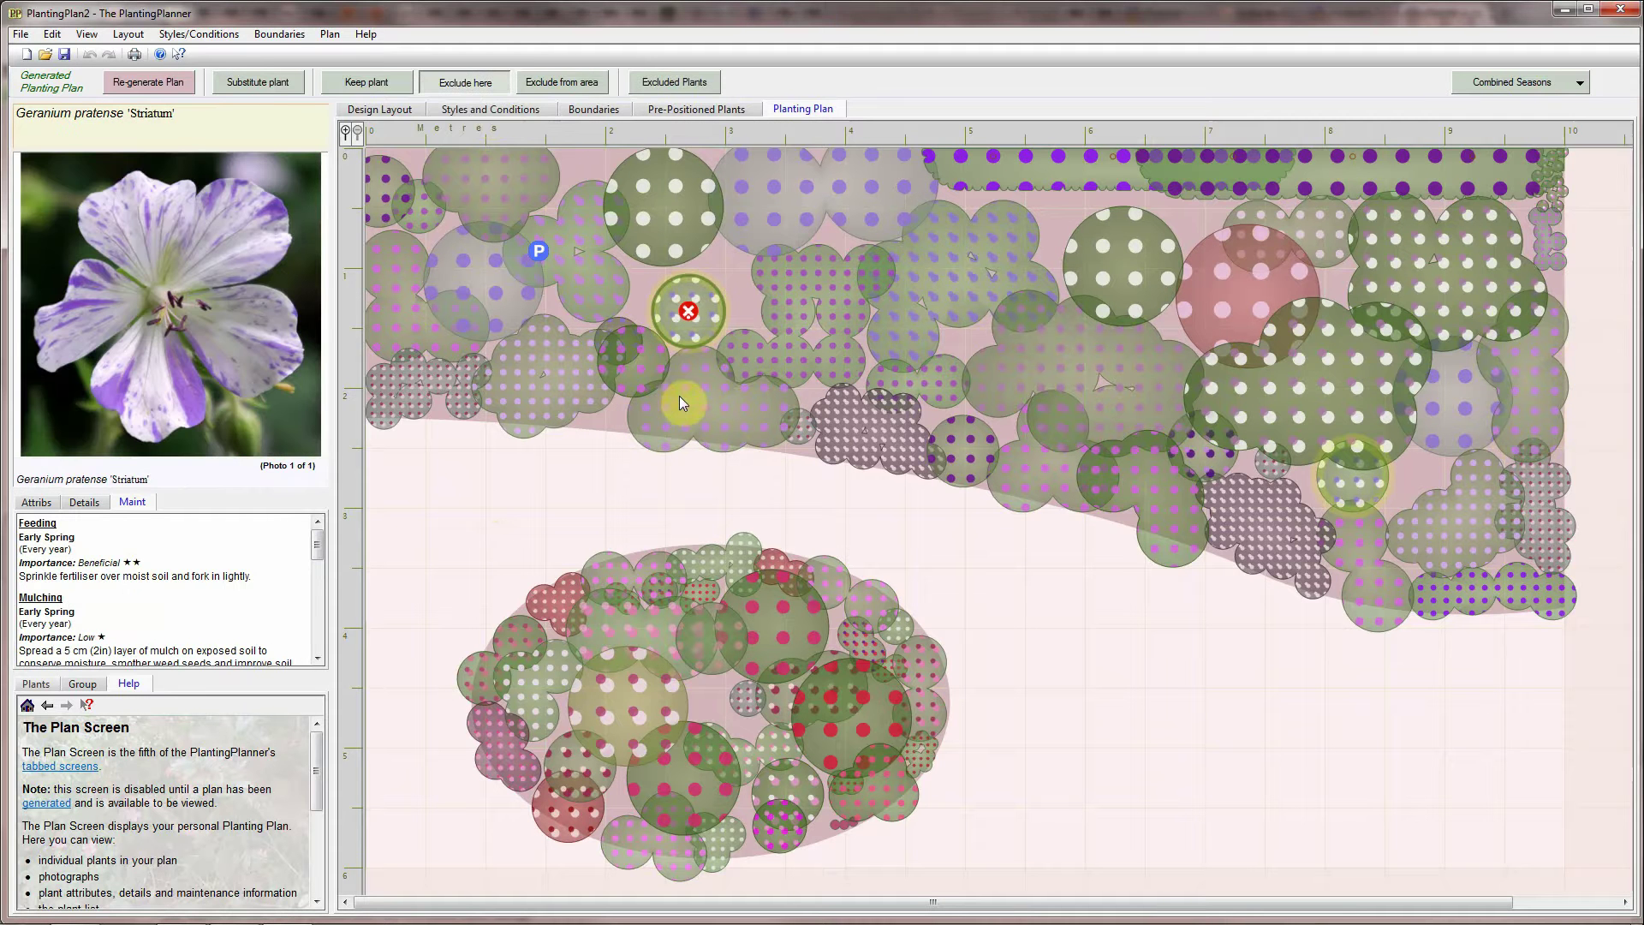
click(692, 418)
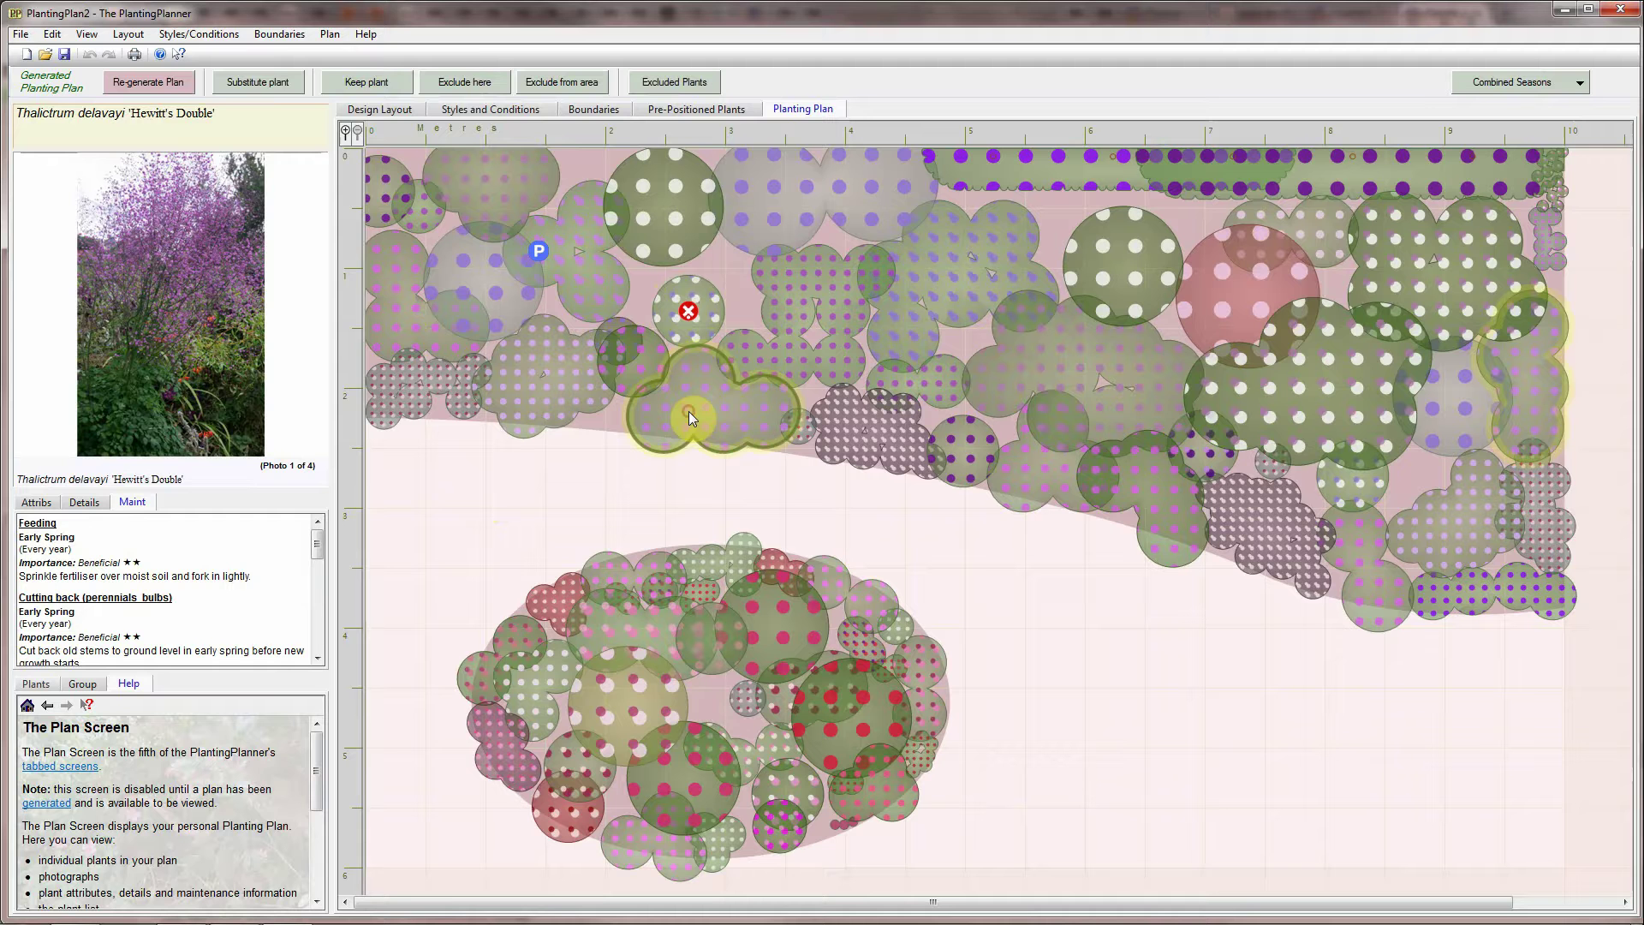
click(356, 80)
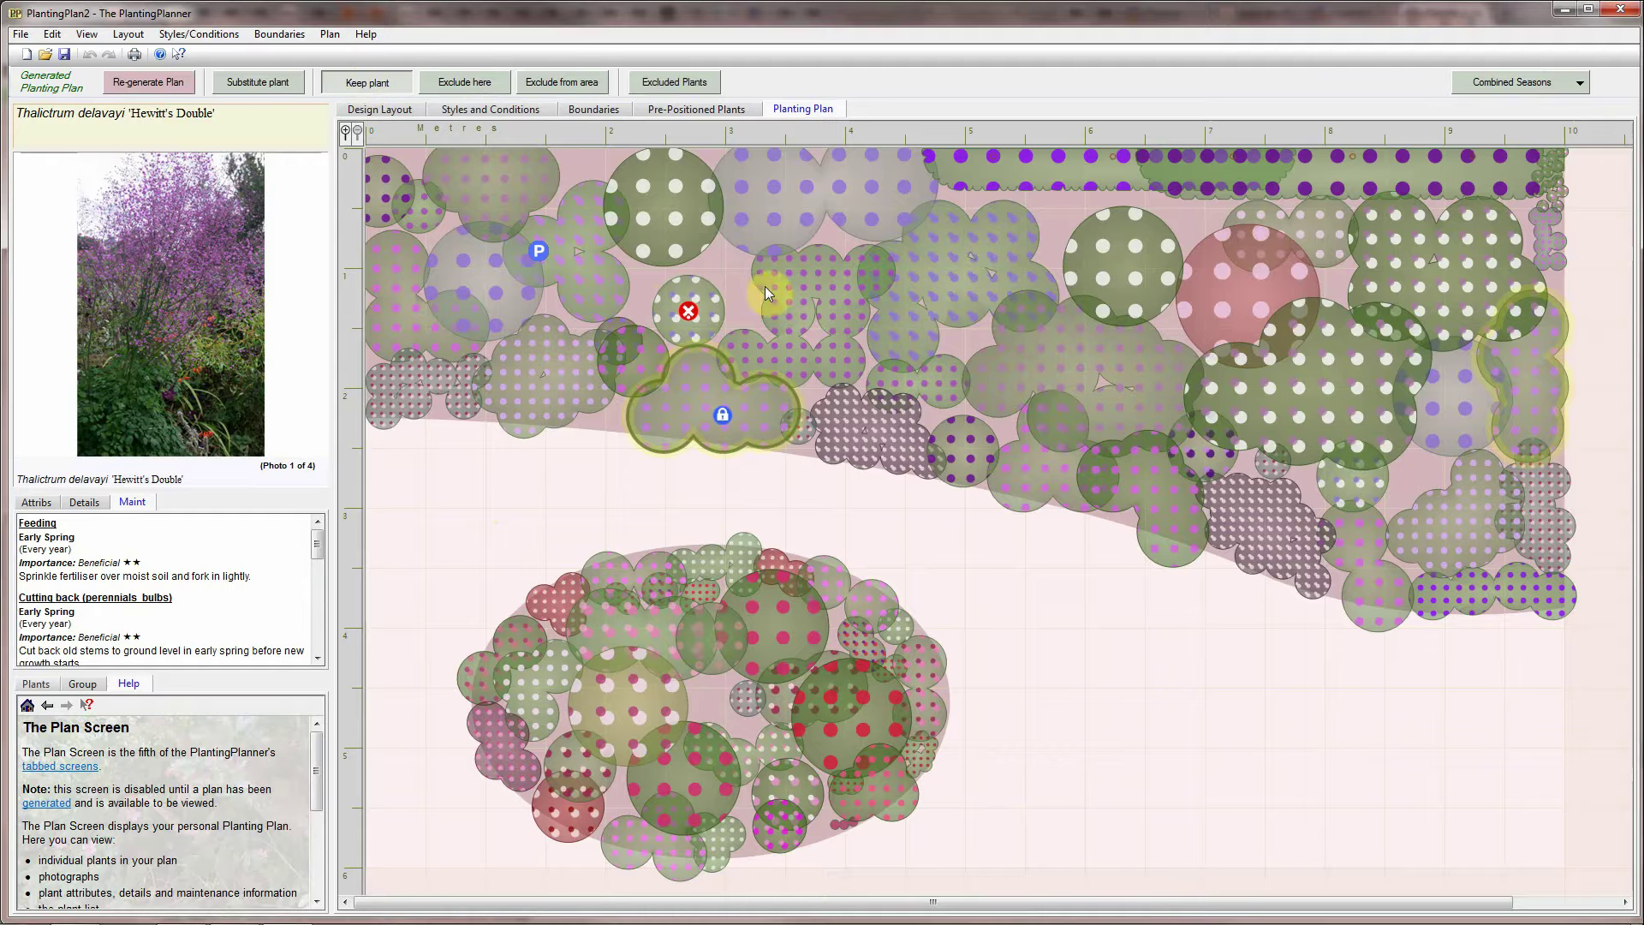
click(1067, 340)
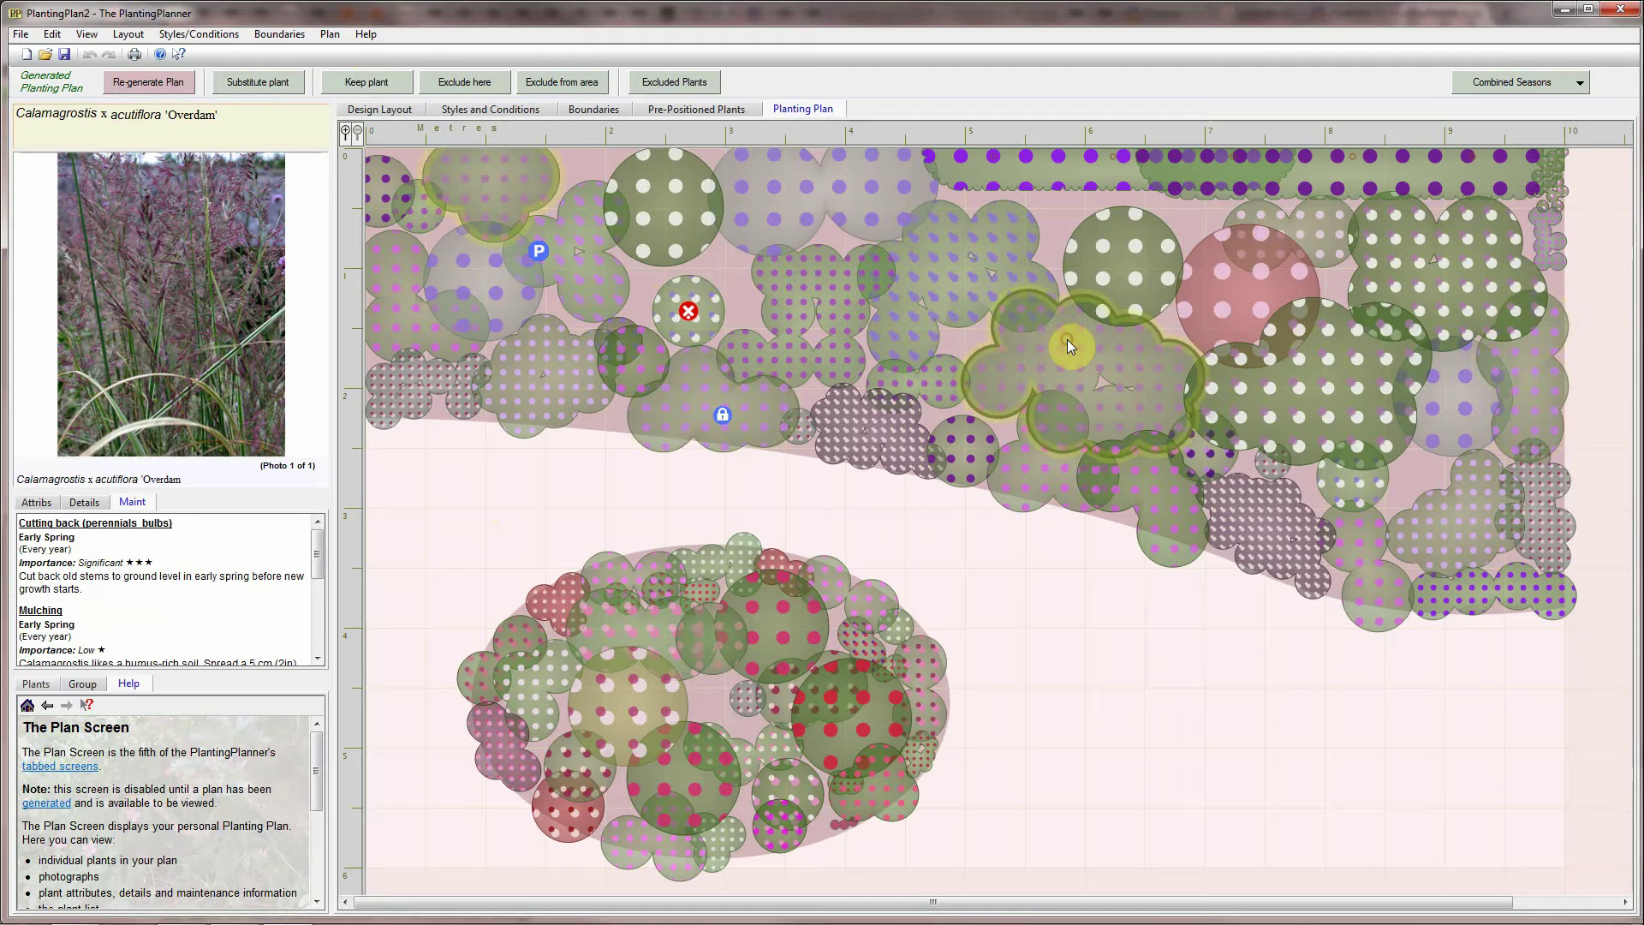
Substitute the Calamagrostis 'Overdam' group with Heuchera 'Crimson Curls', found by searching 'heu' by name
right_click(1067, 339)
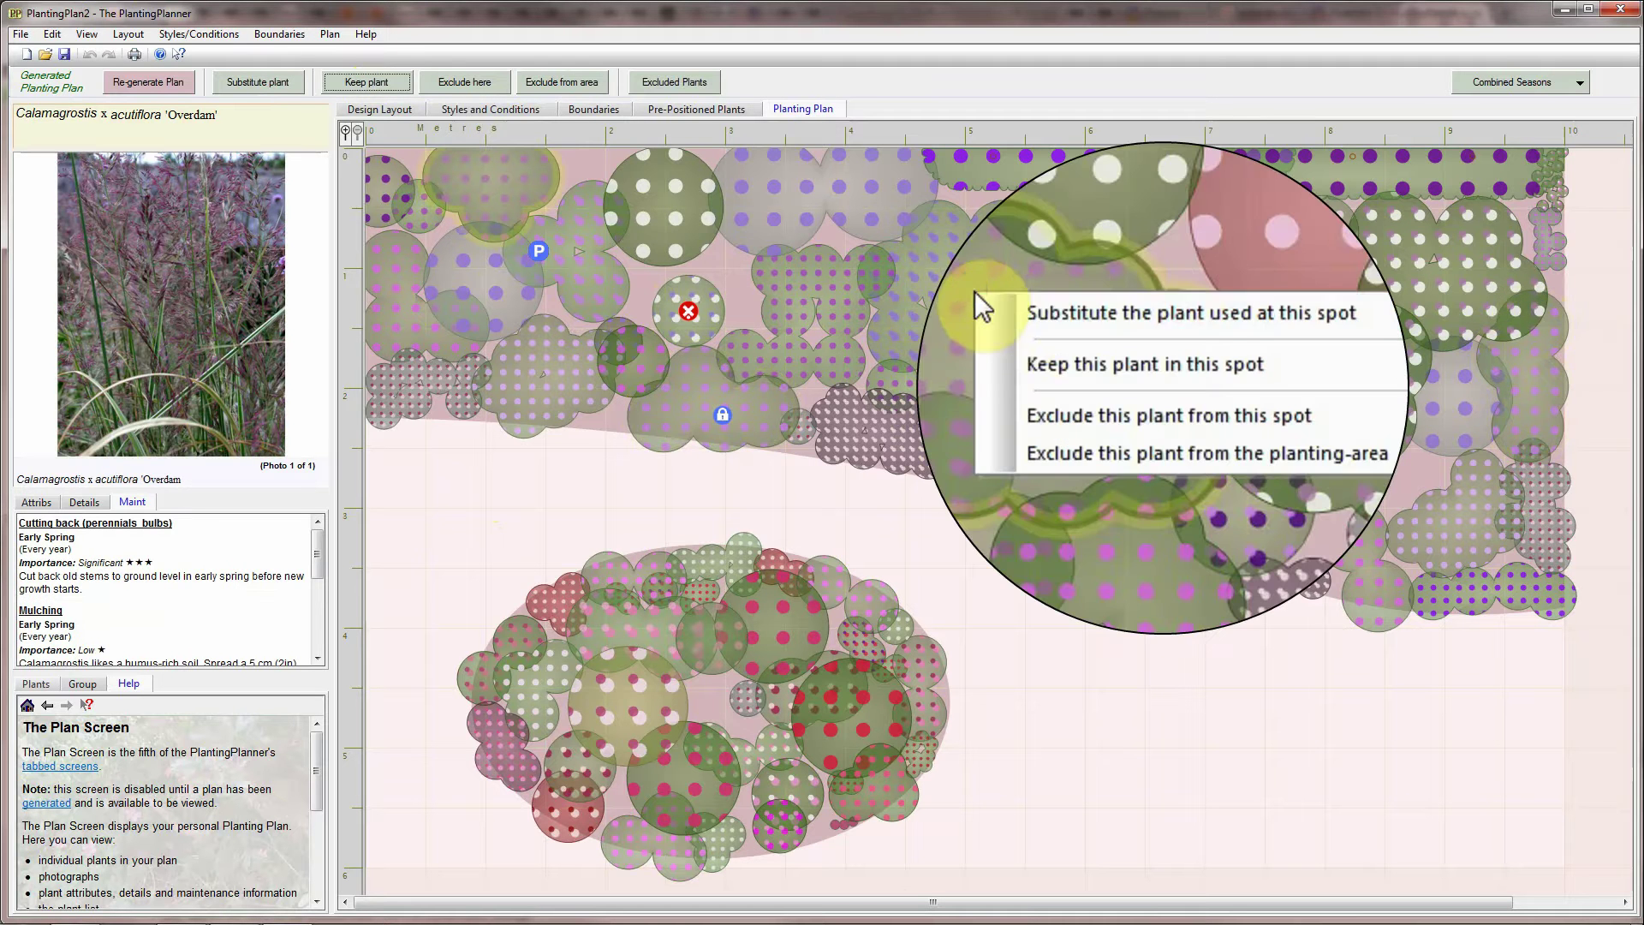
click(1050, 310)
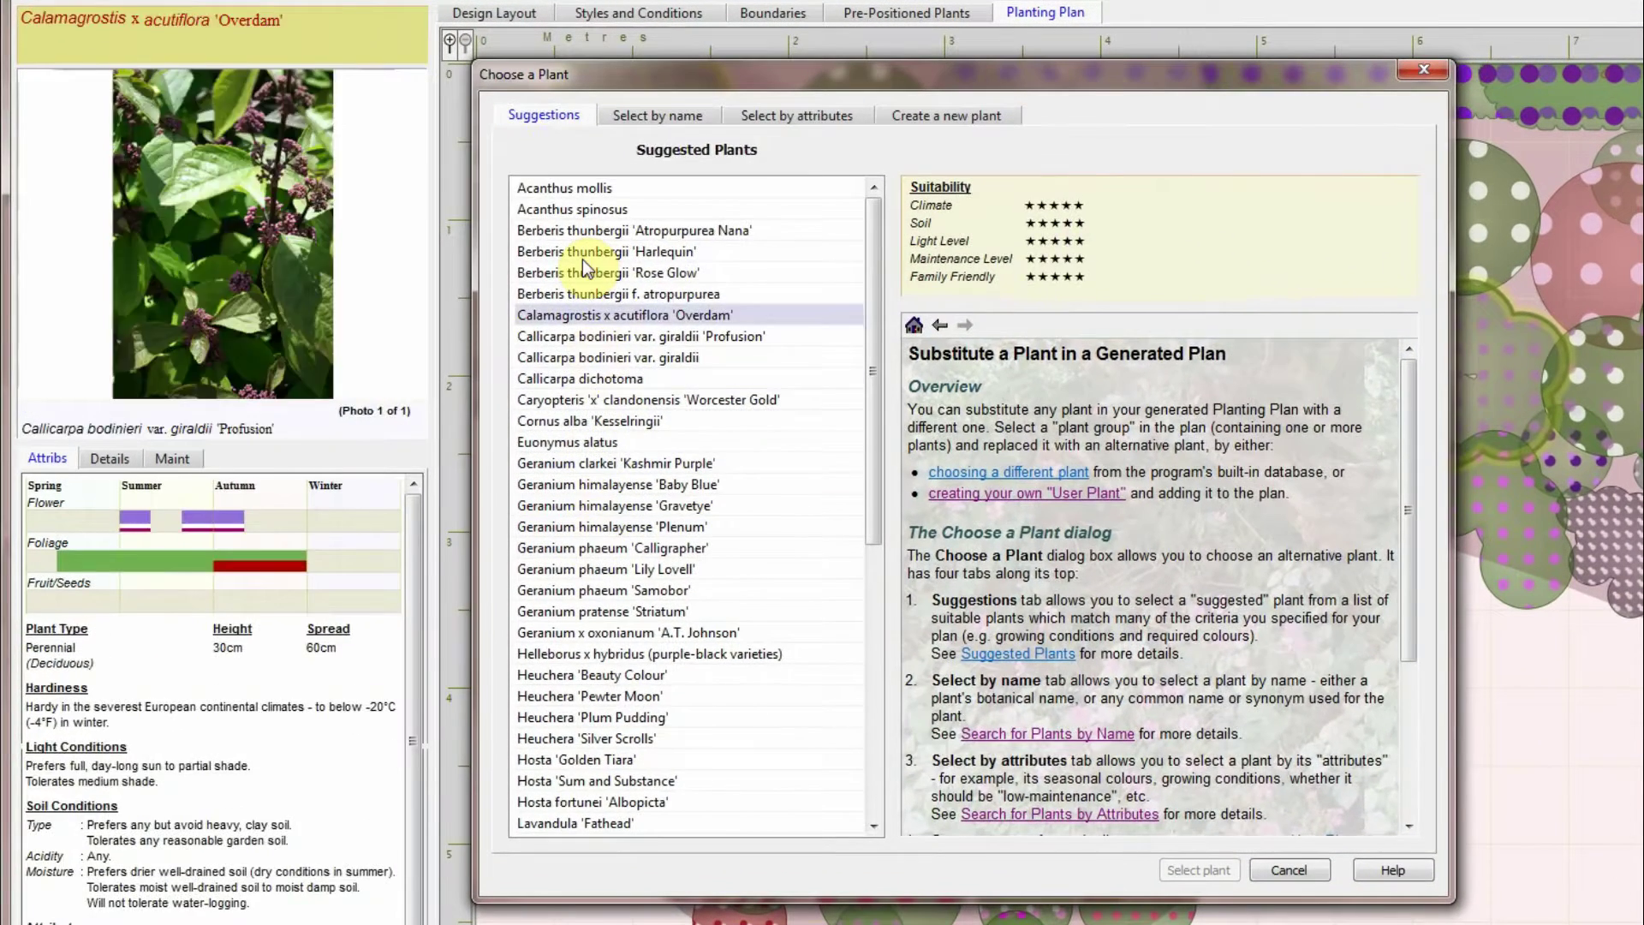
click(658, 114)
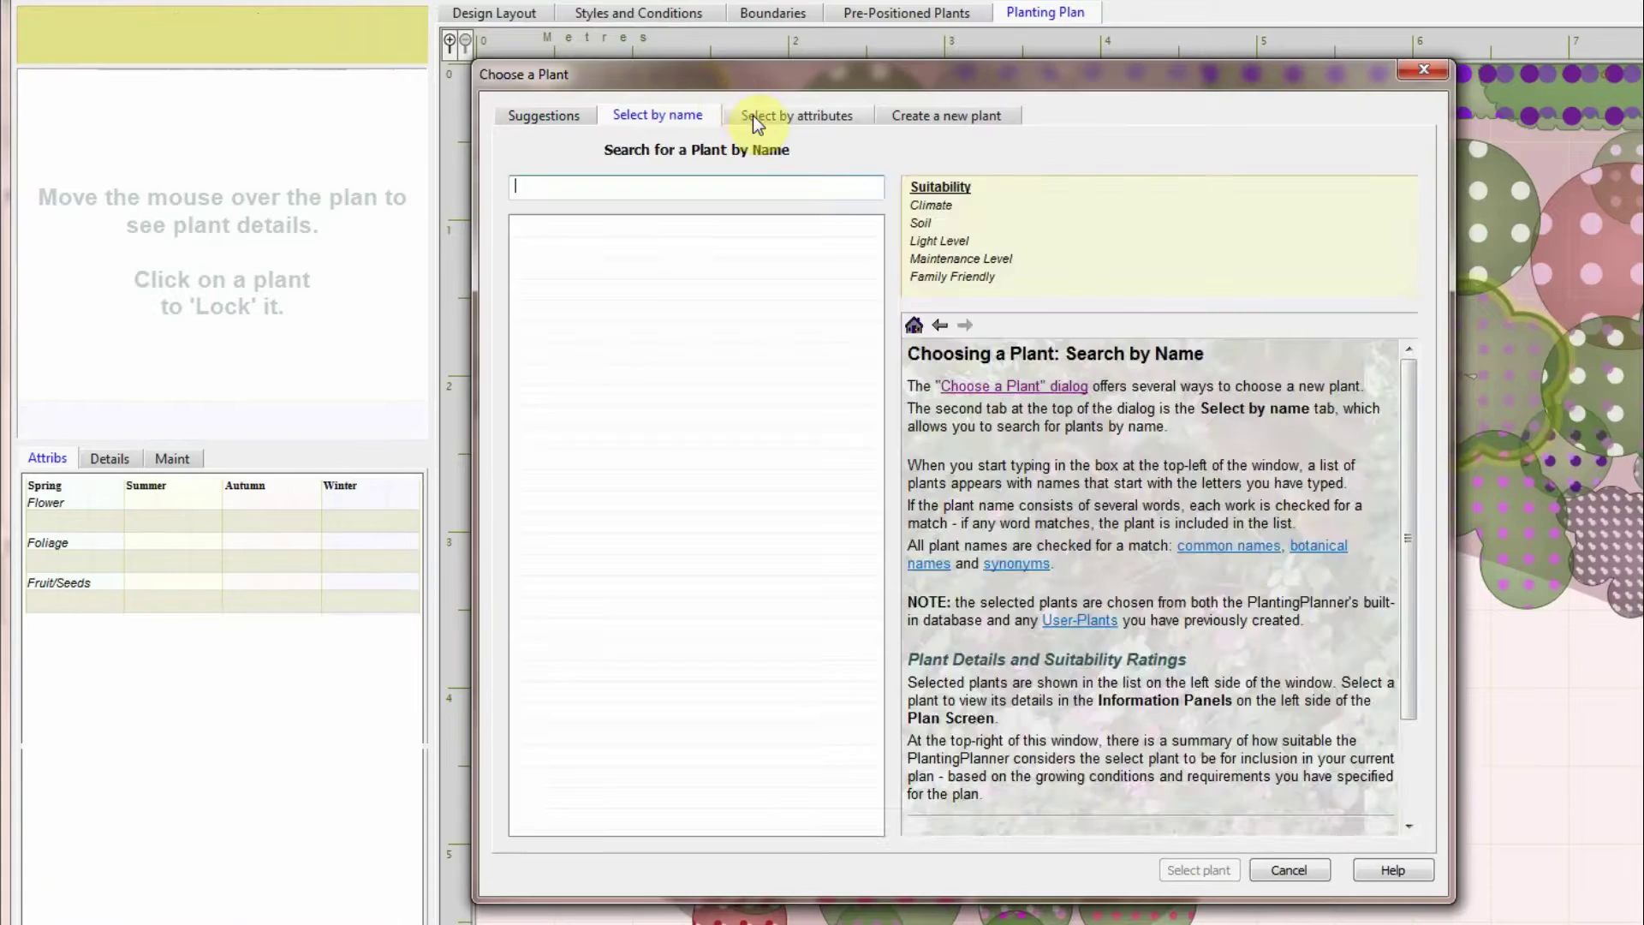
click(753, 116)
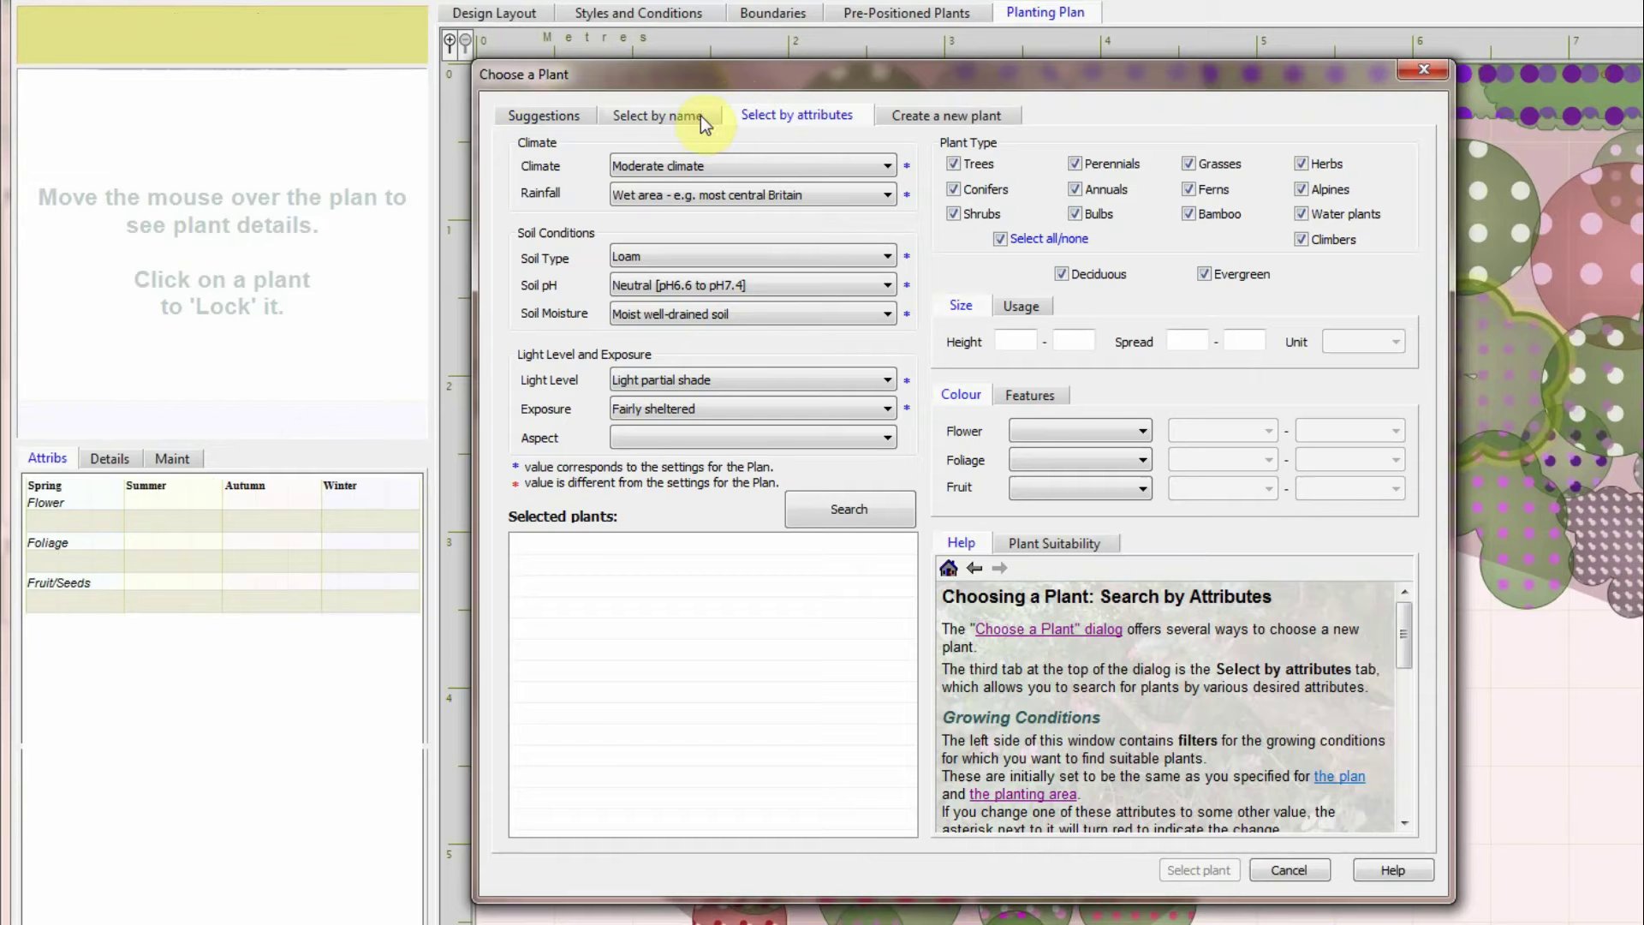
click(666, 116)
click(639, 187)
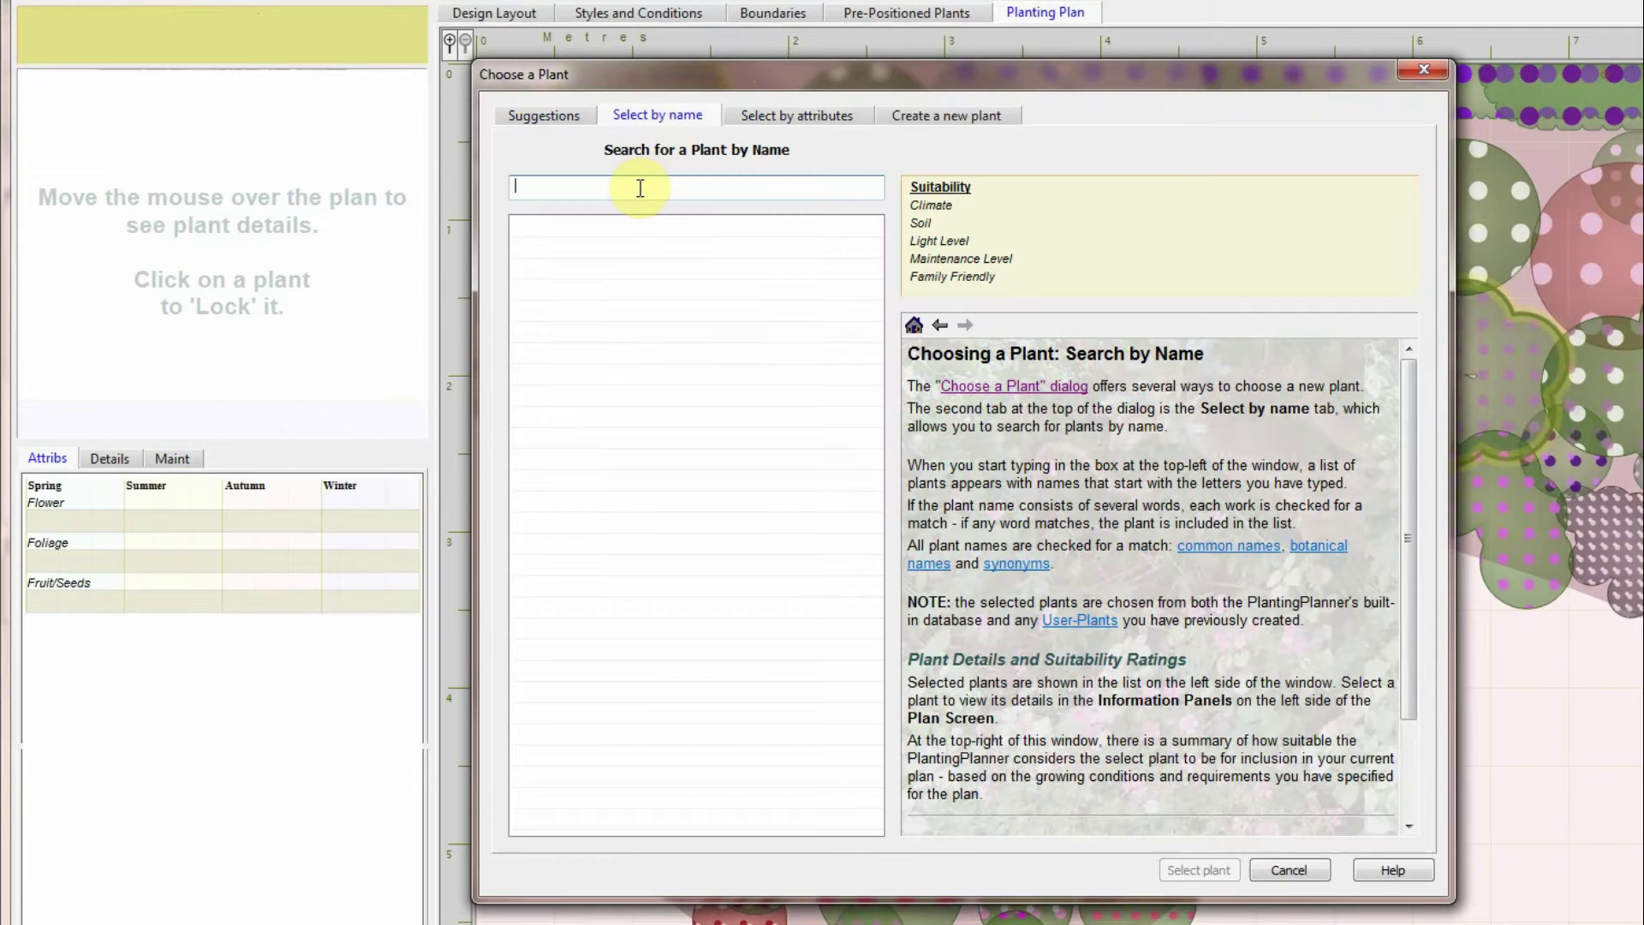
text(heu)
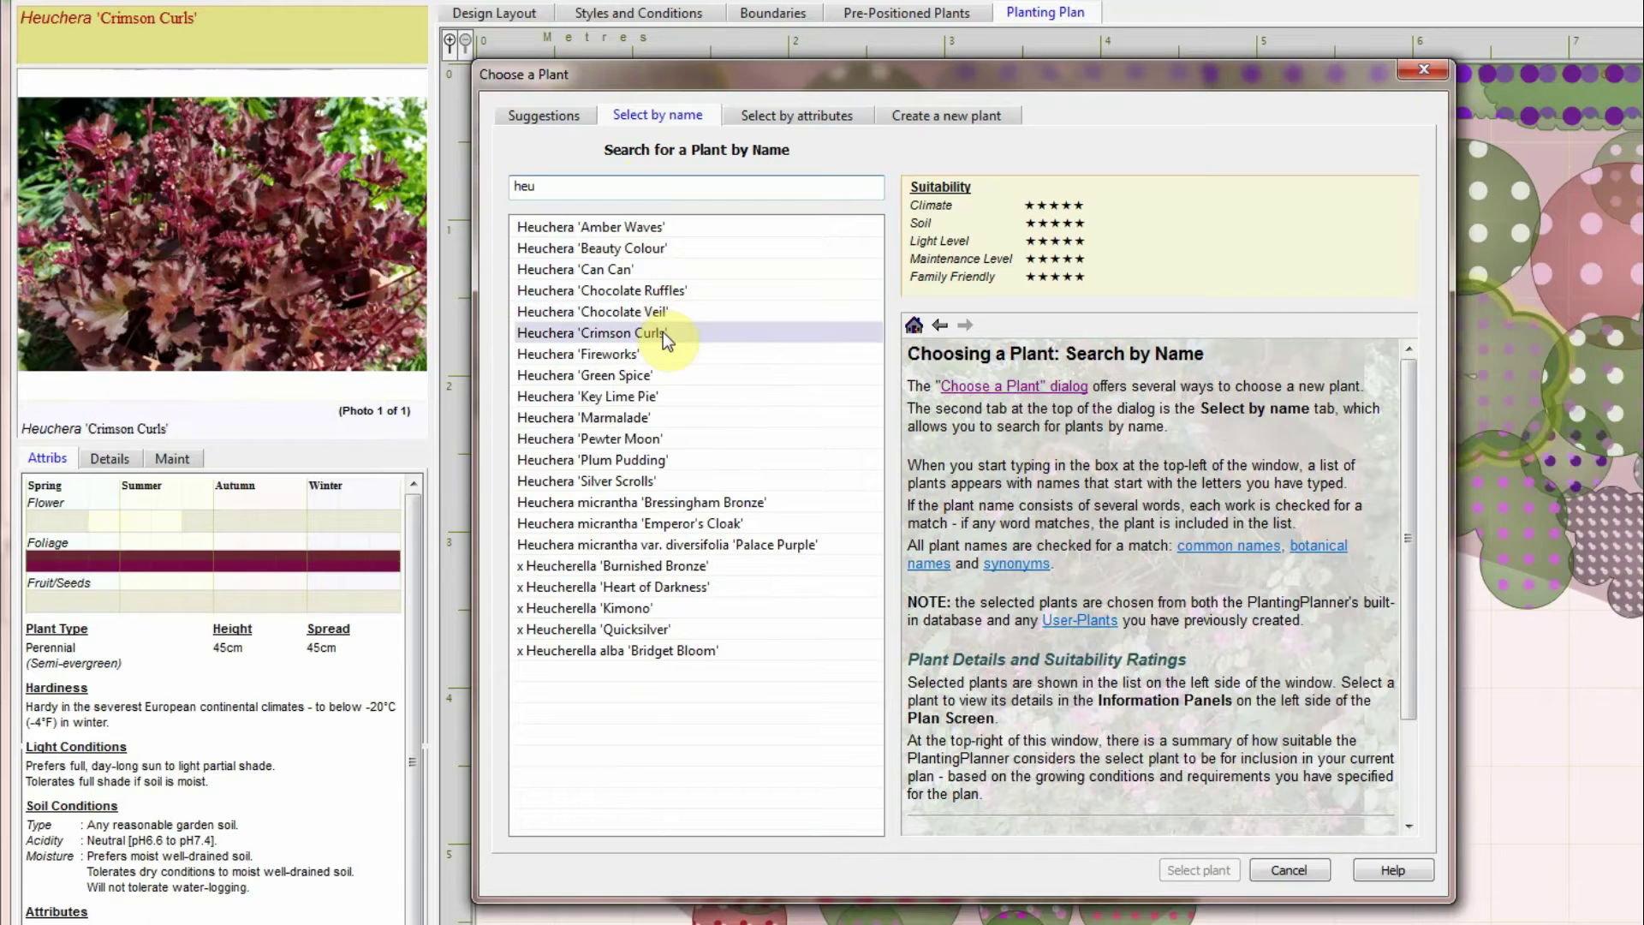
click(663, 332)
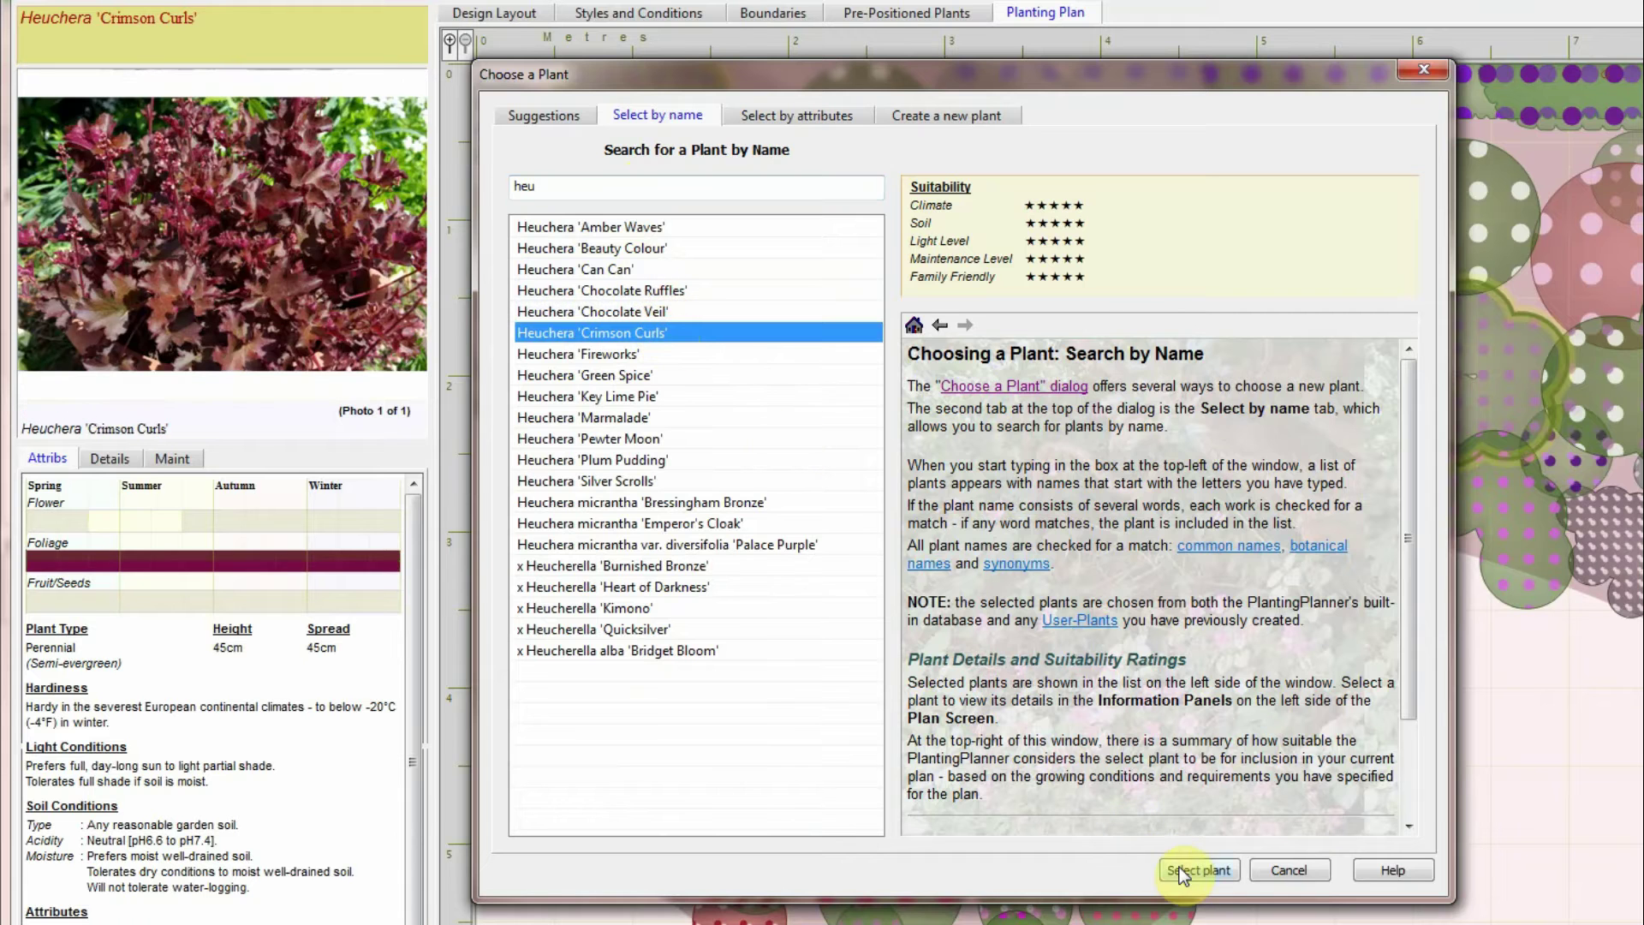
click(1197, 870)
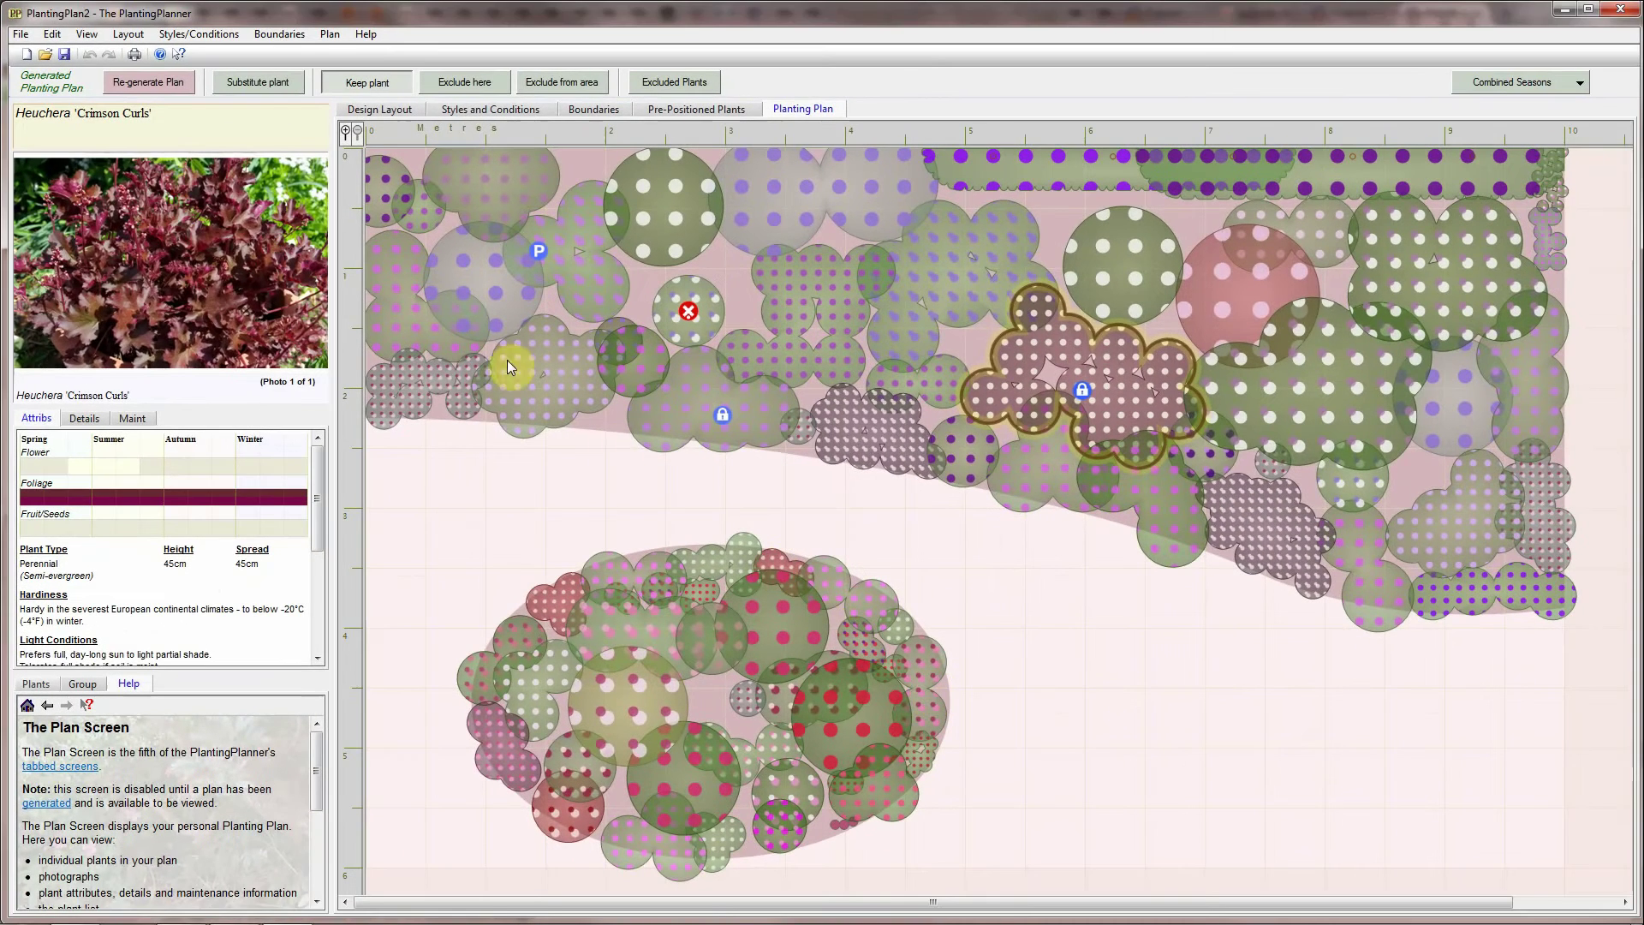
Re-generate the plan around the locked and excluded plants, then check Pre-Positioned Plants
click(141, 77)
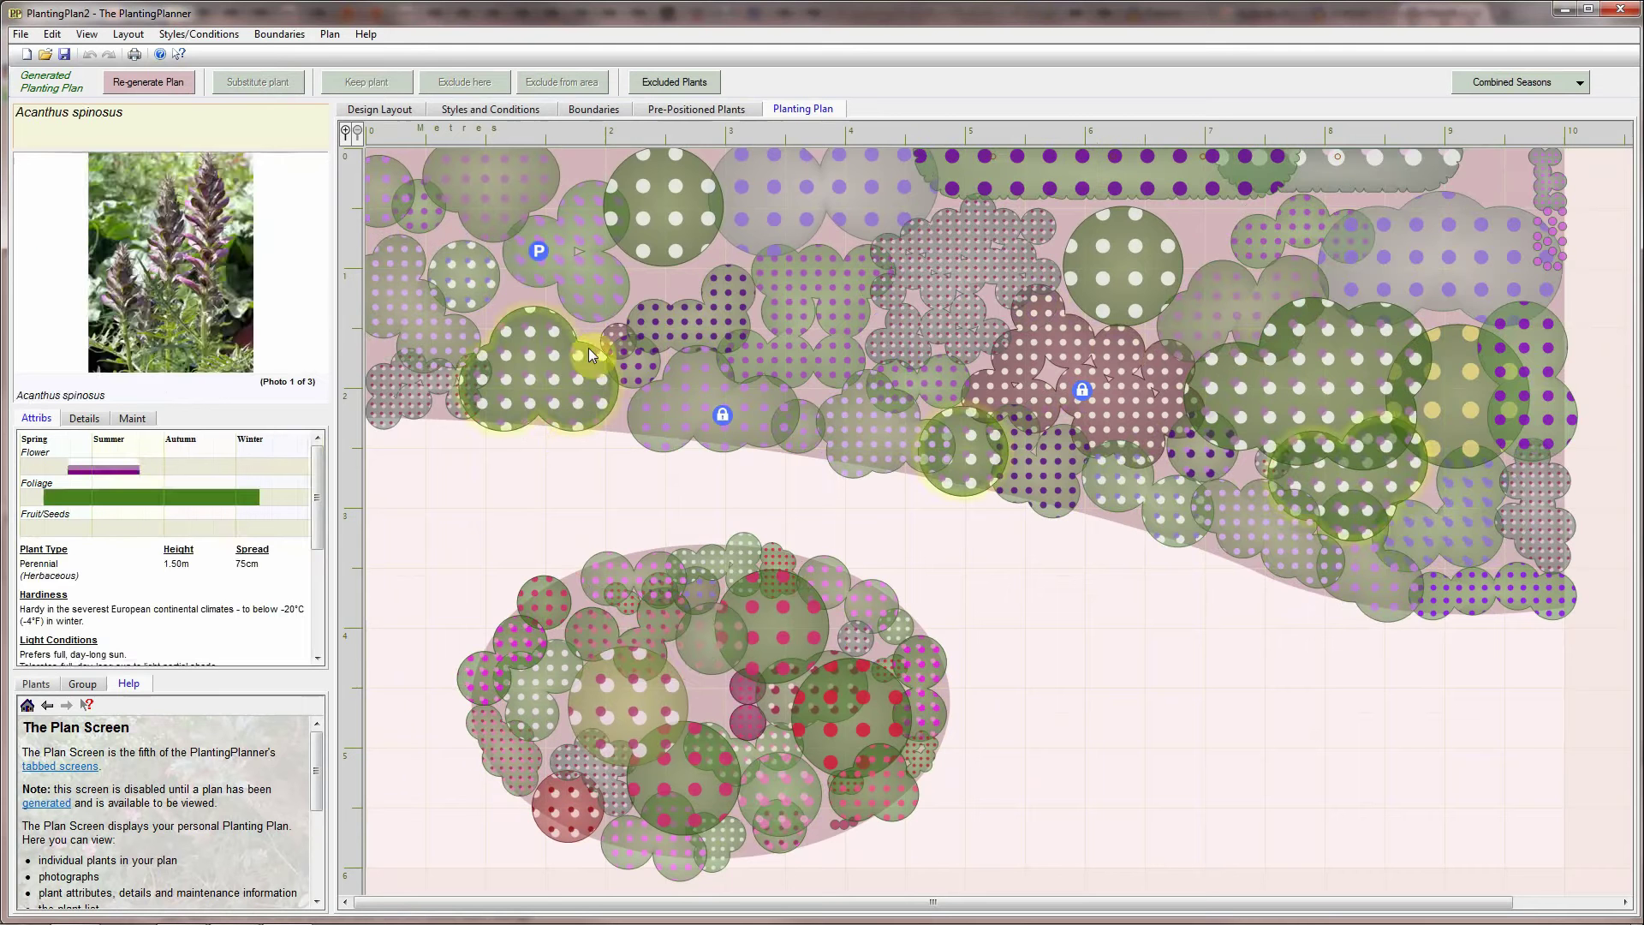
click(669, 111)
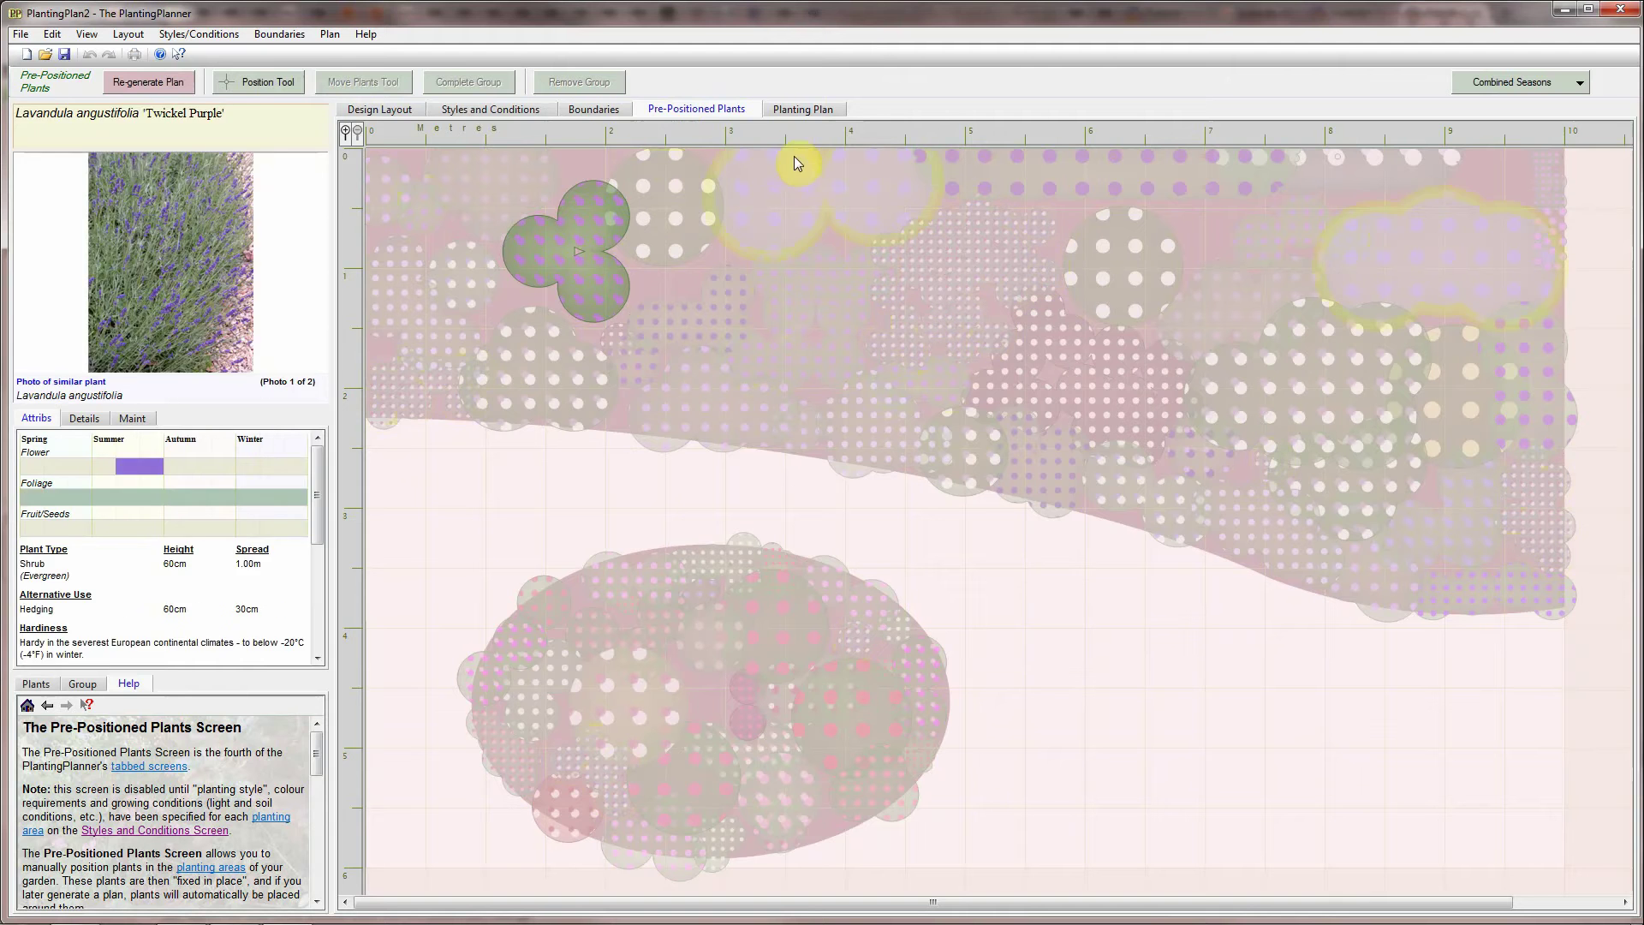
click(805, 111)
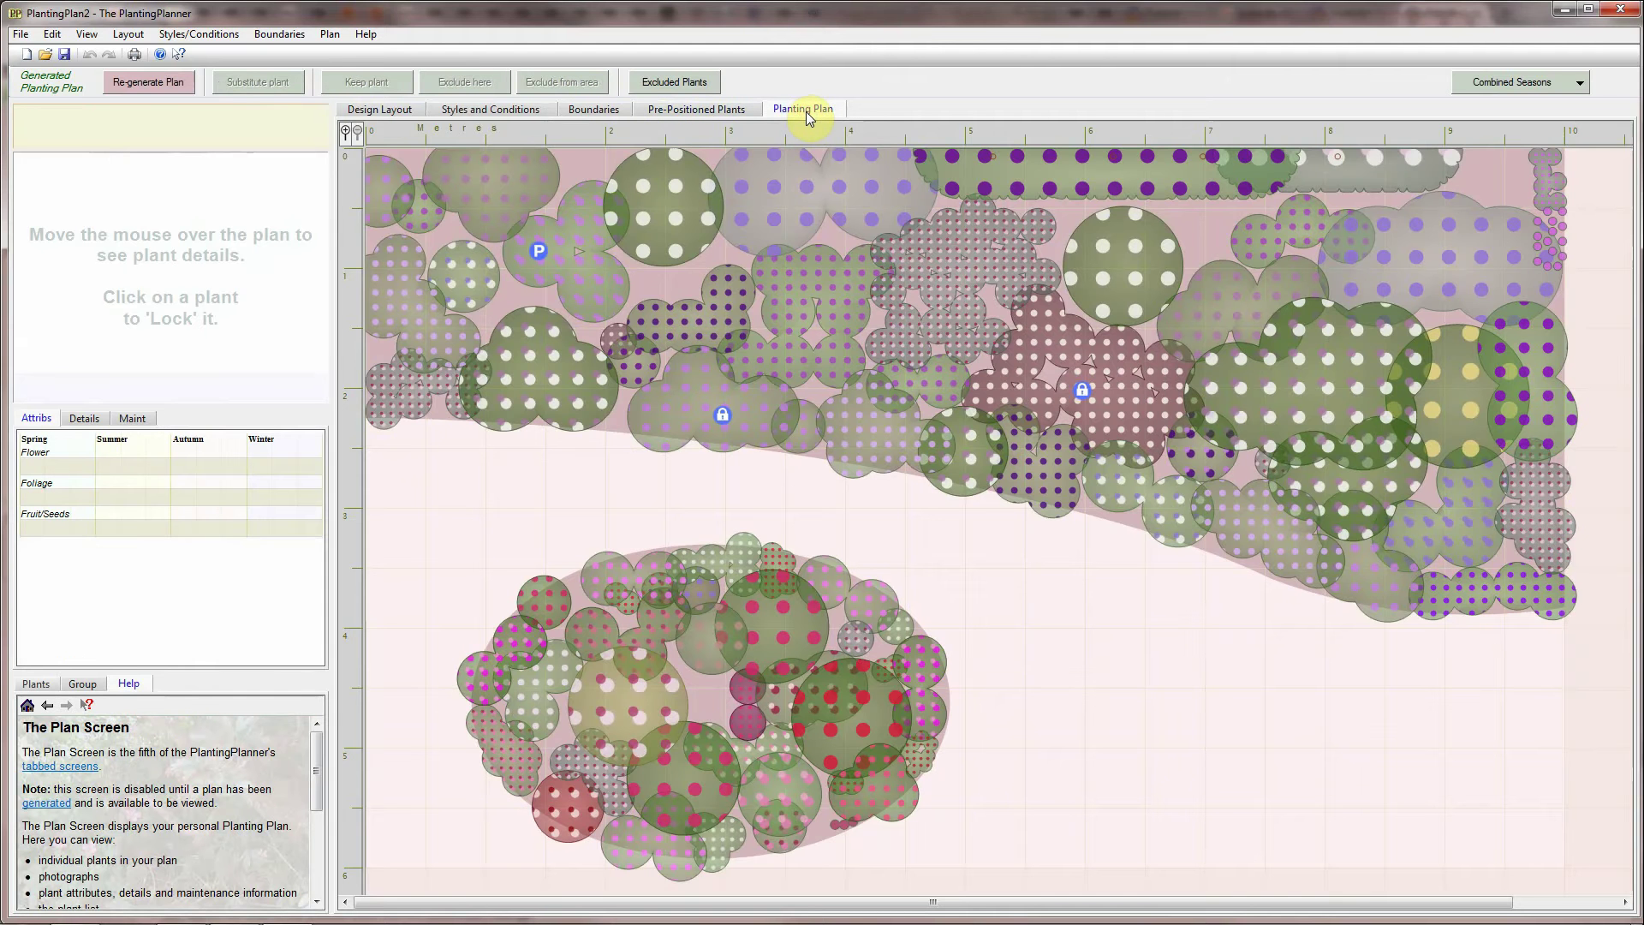
click(1581, 82)
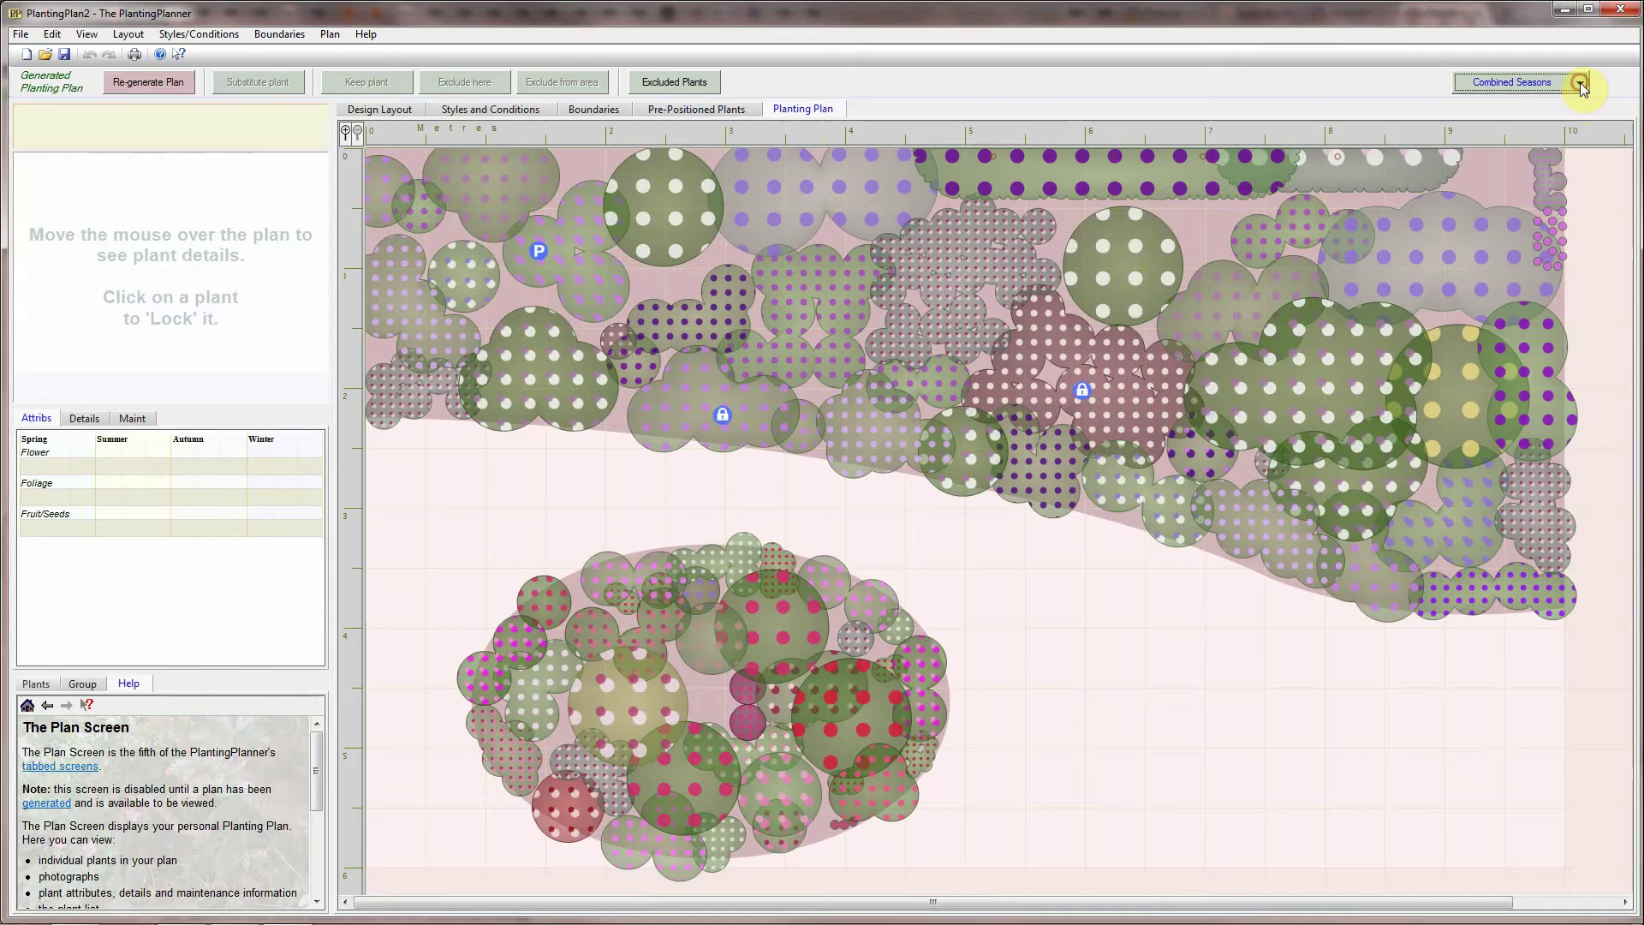
click(1525, 129)
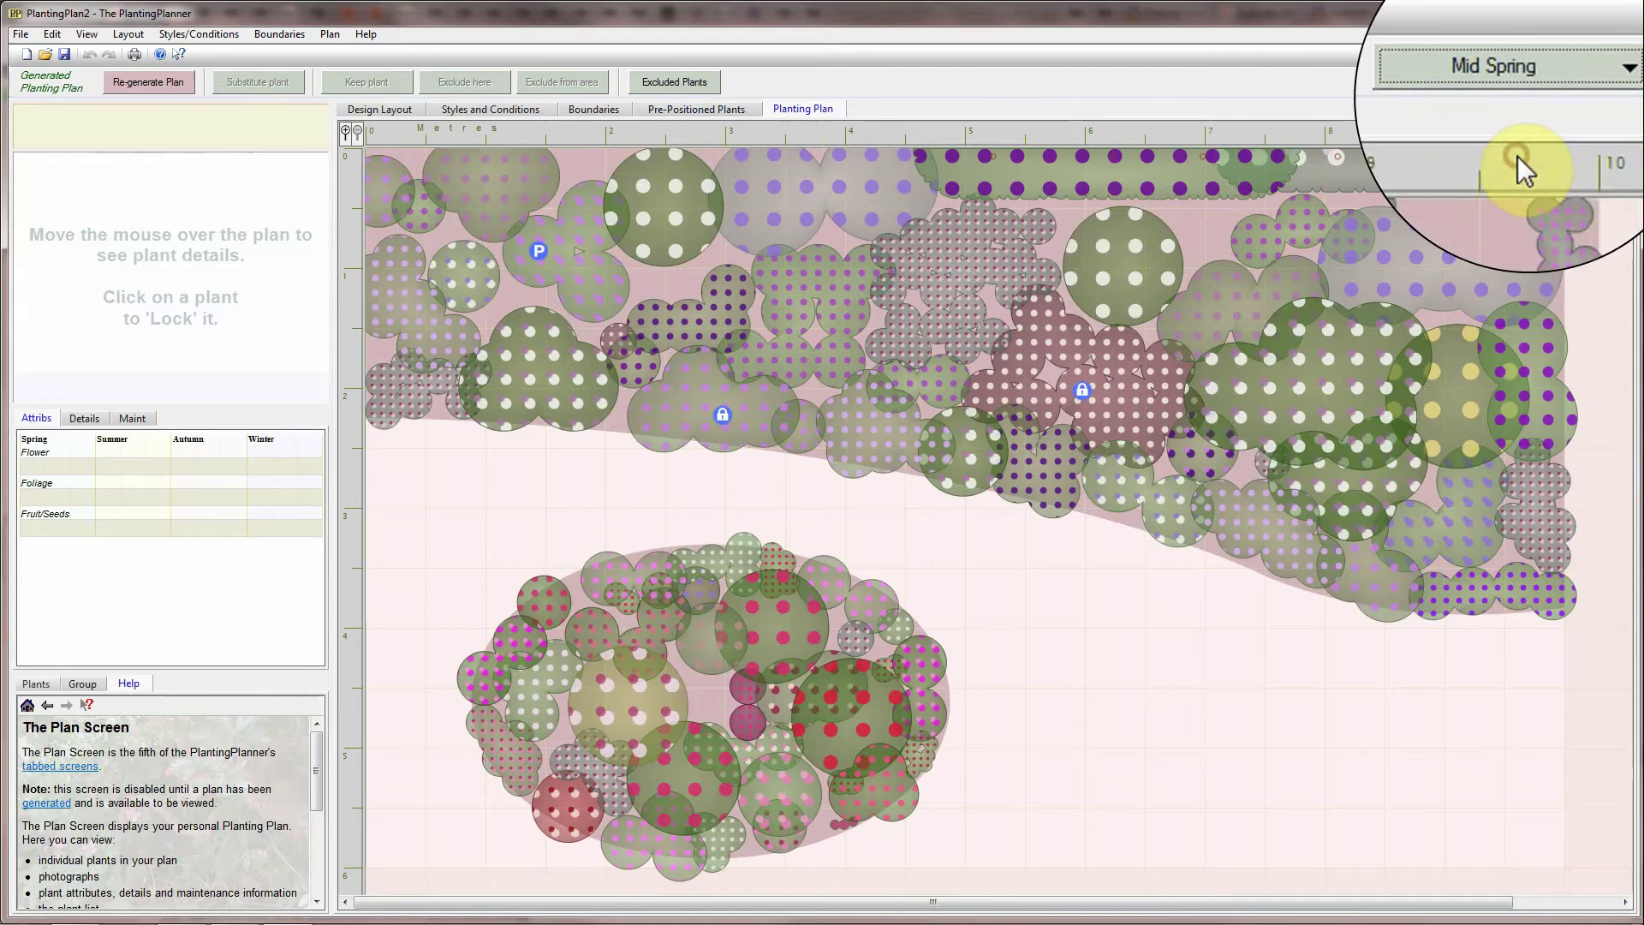
click(1550, 87)
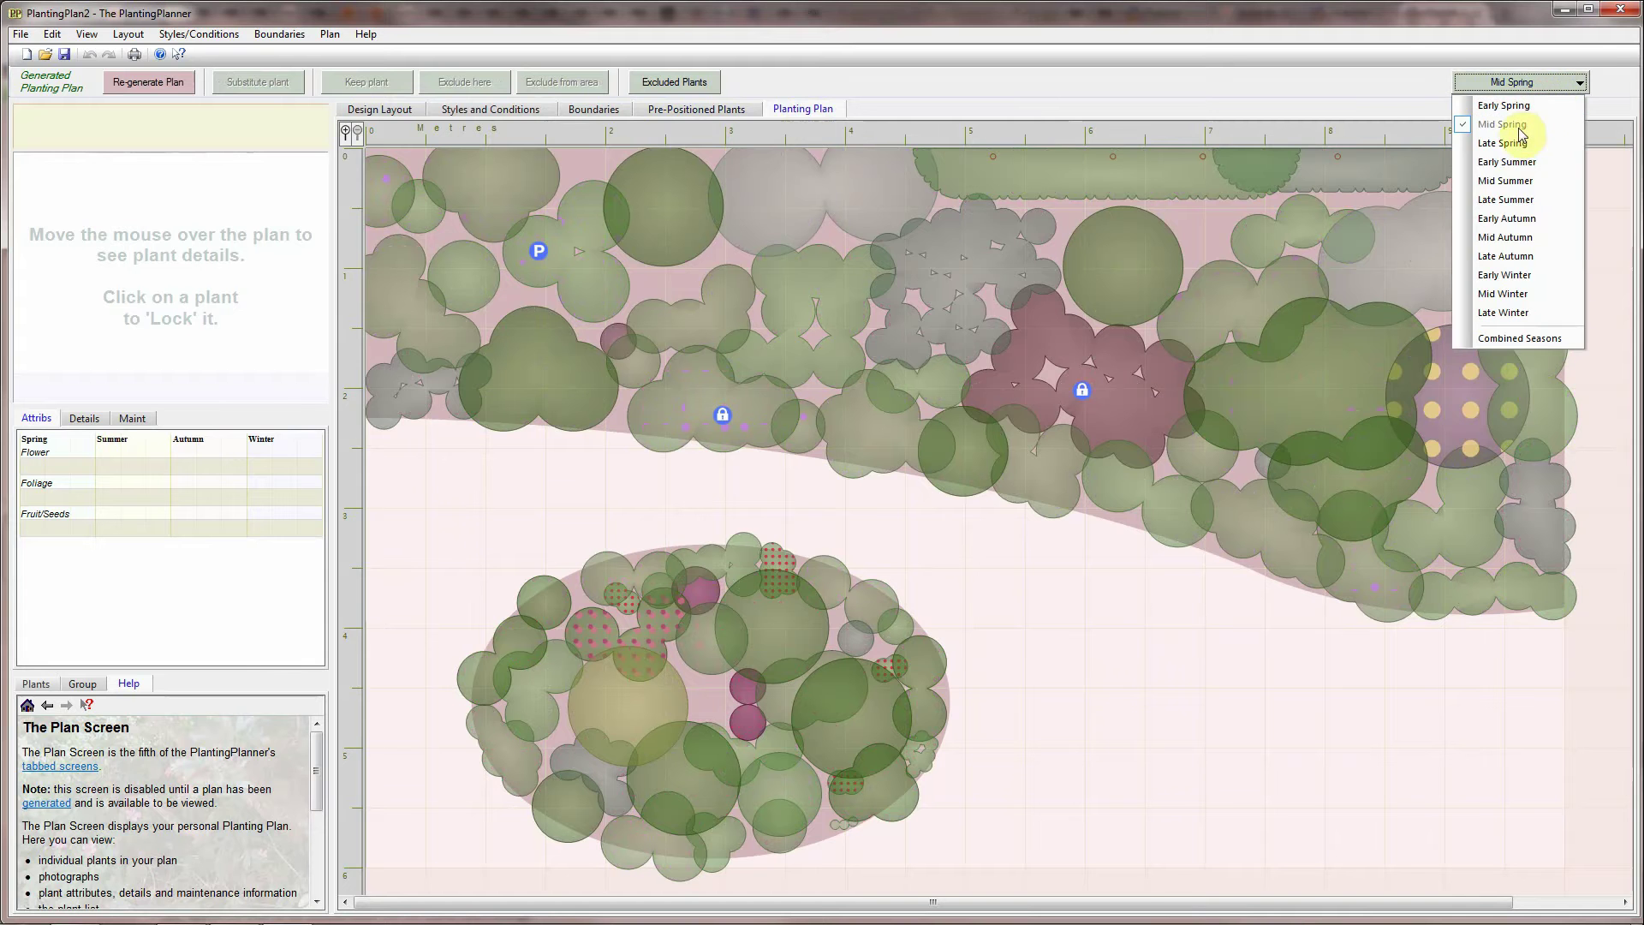
click(1506, 163)
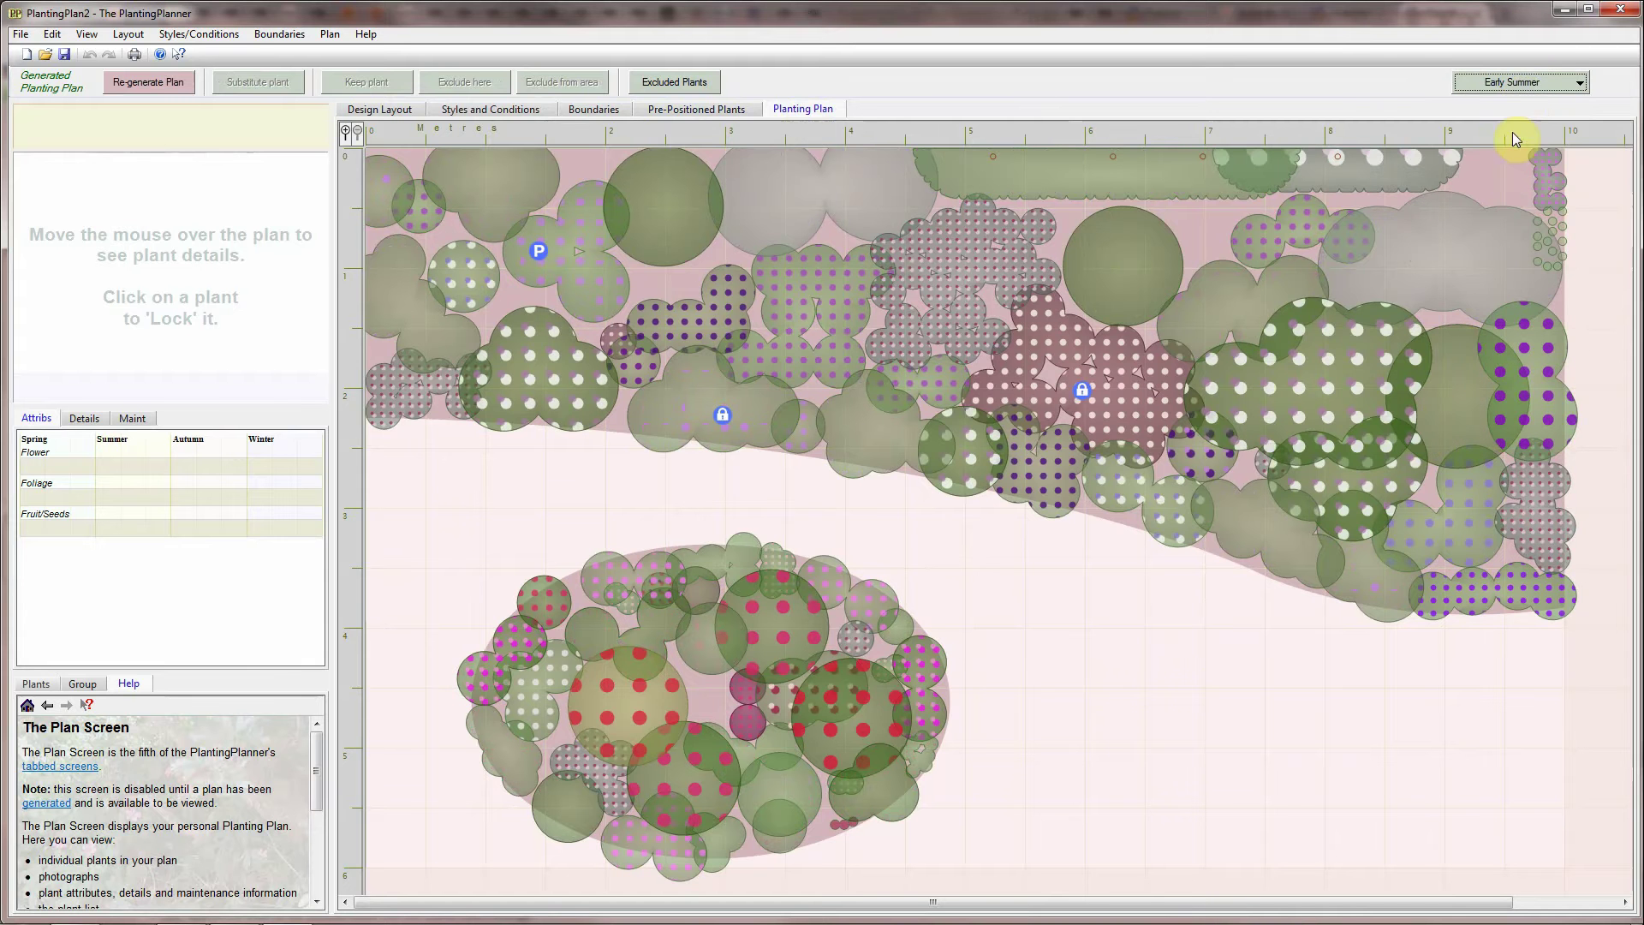
click(1524, 85)
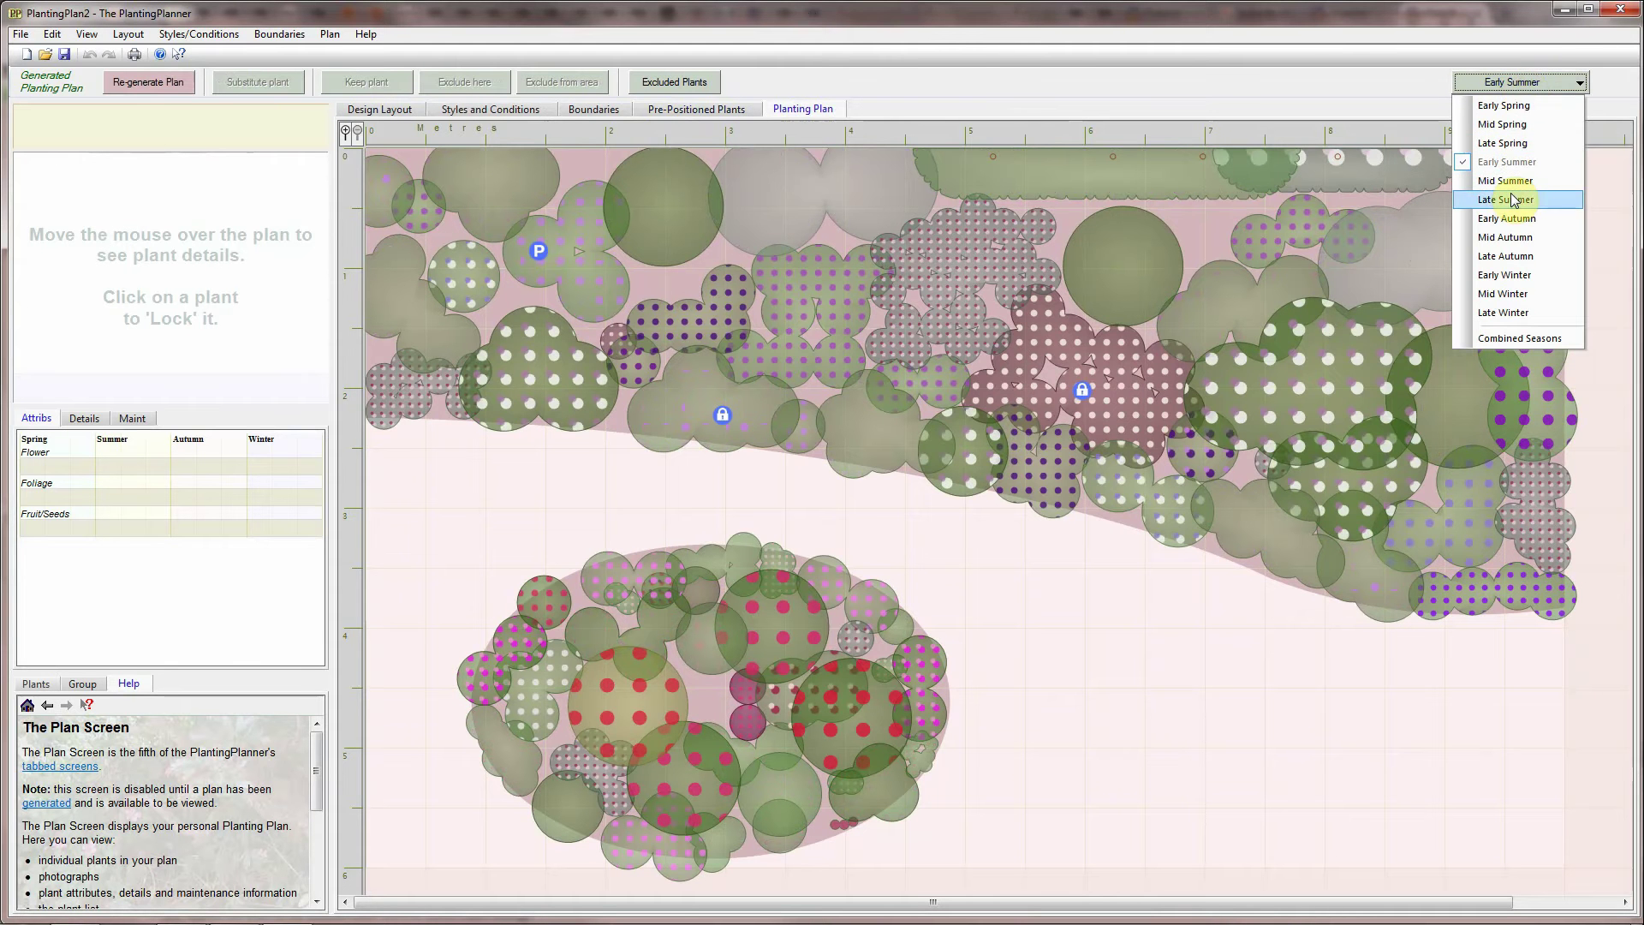
click(1516, 213)
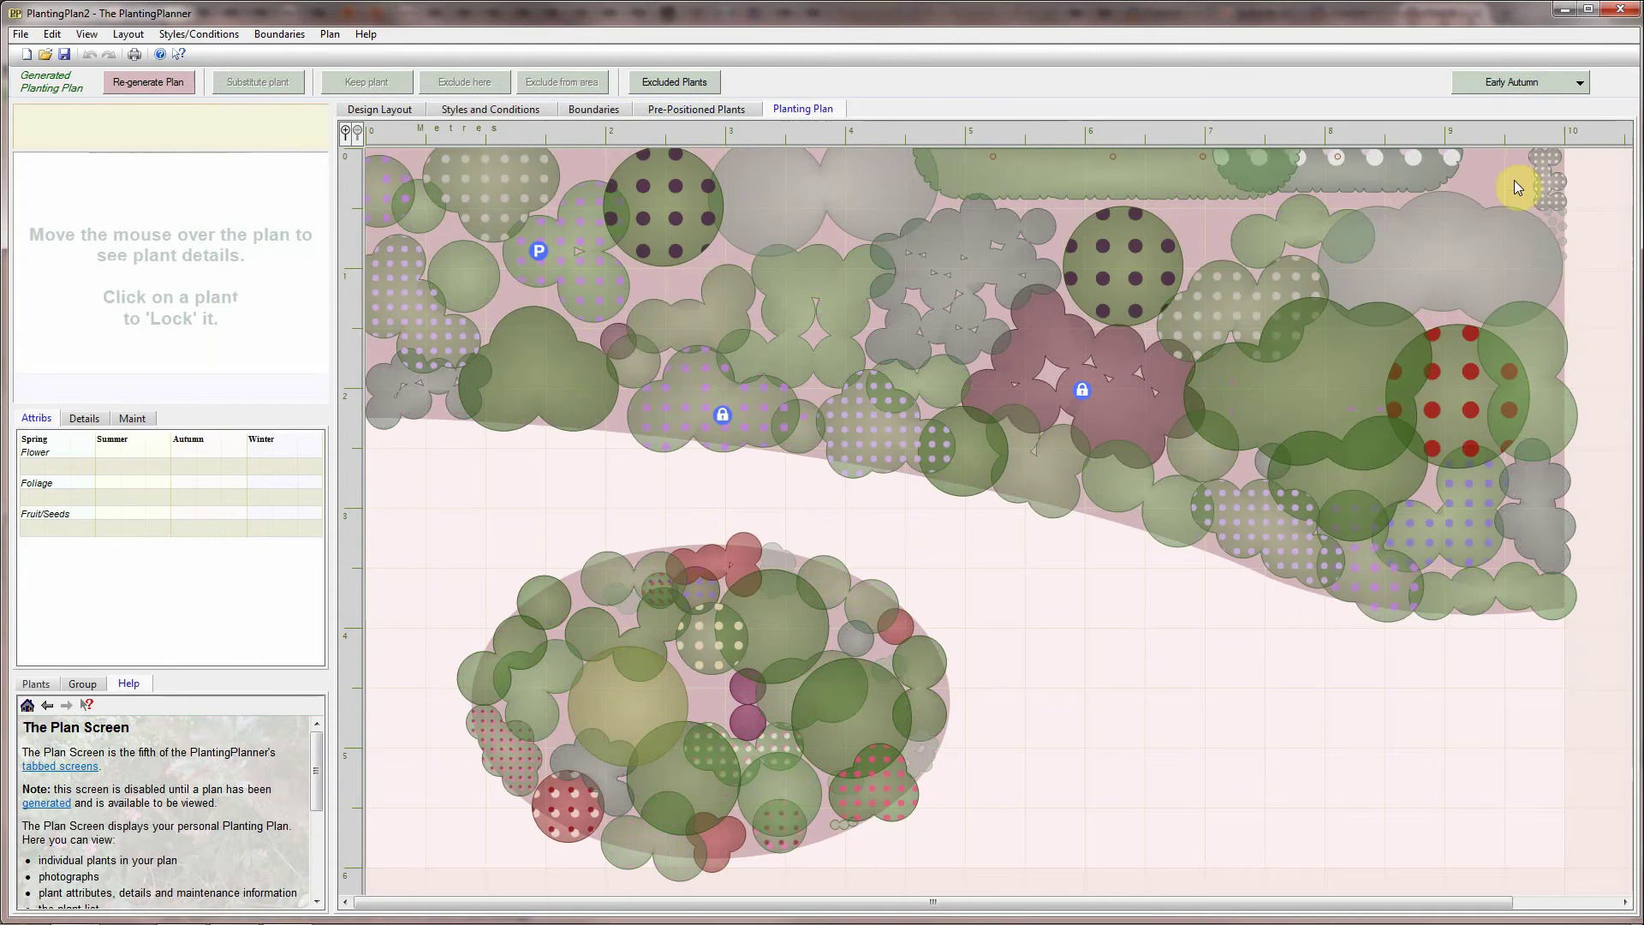
click(1533, 89)
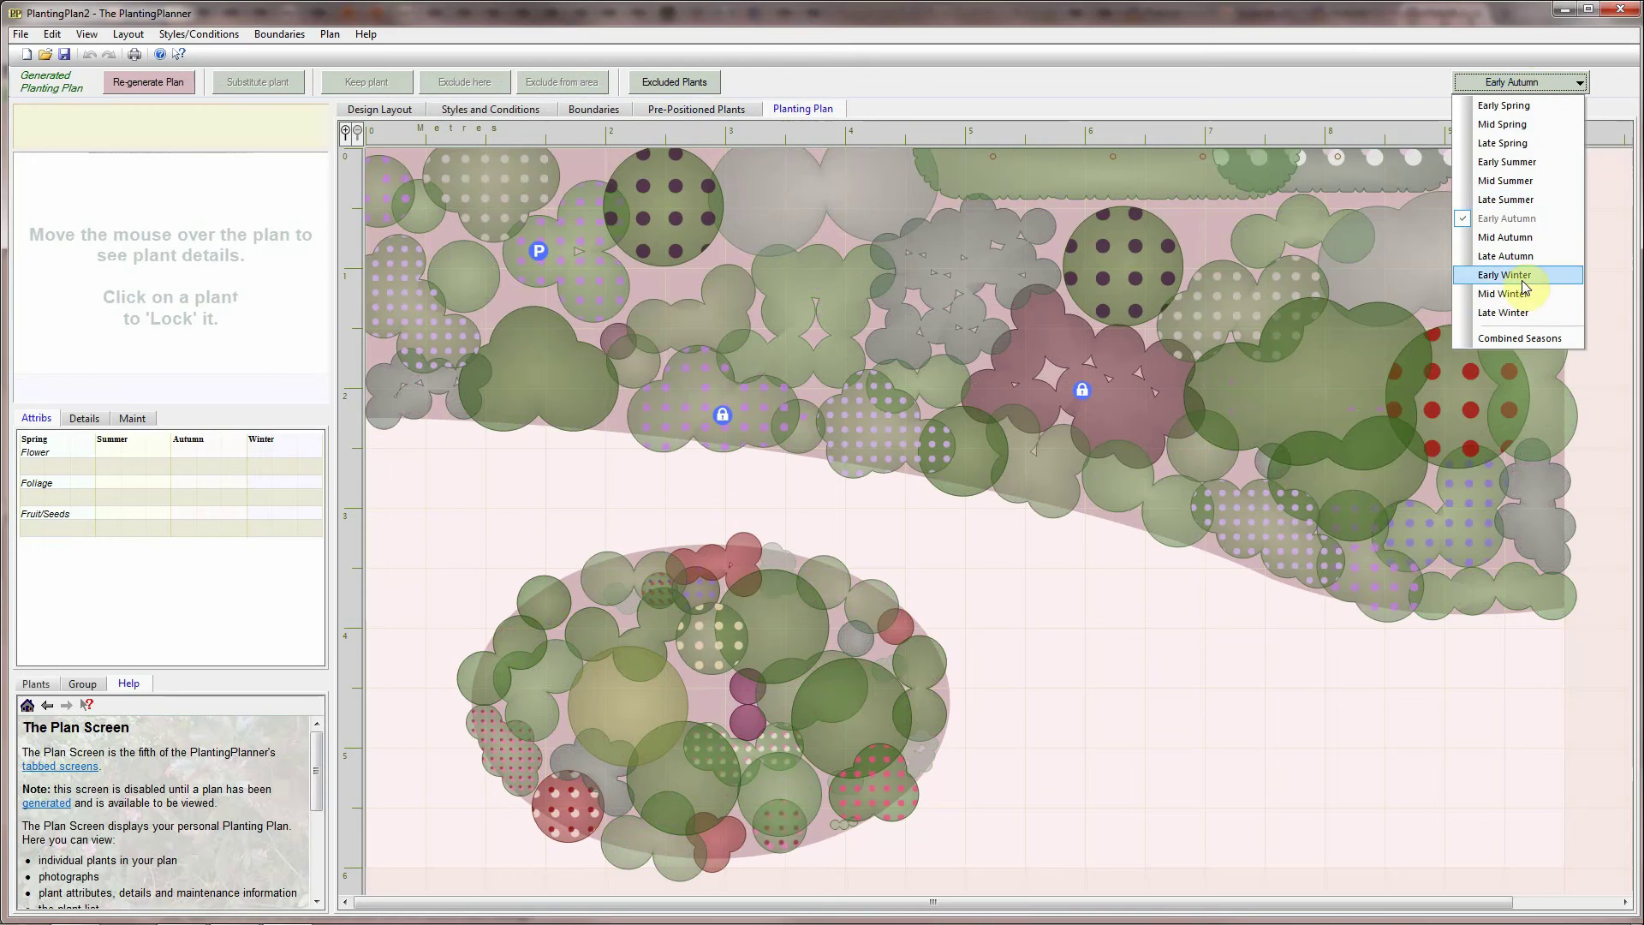
click(1524, 339)
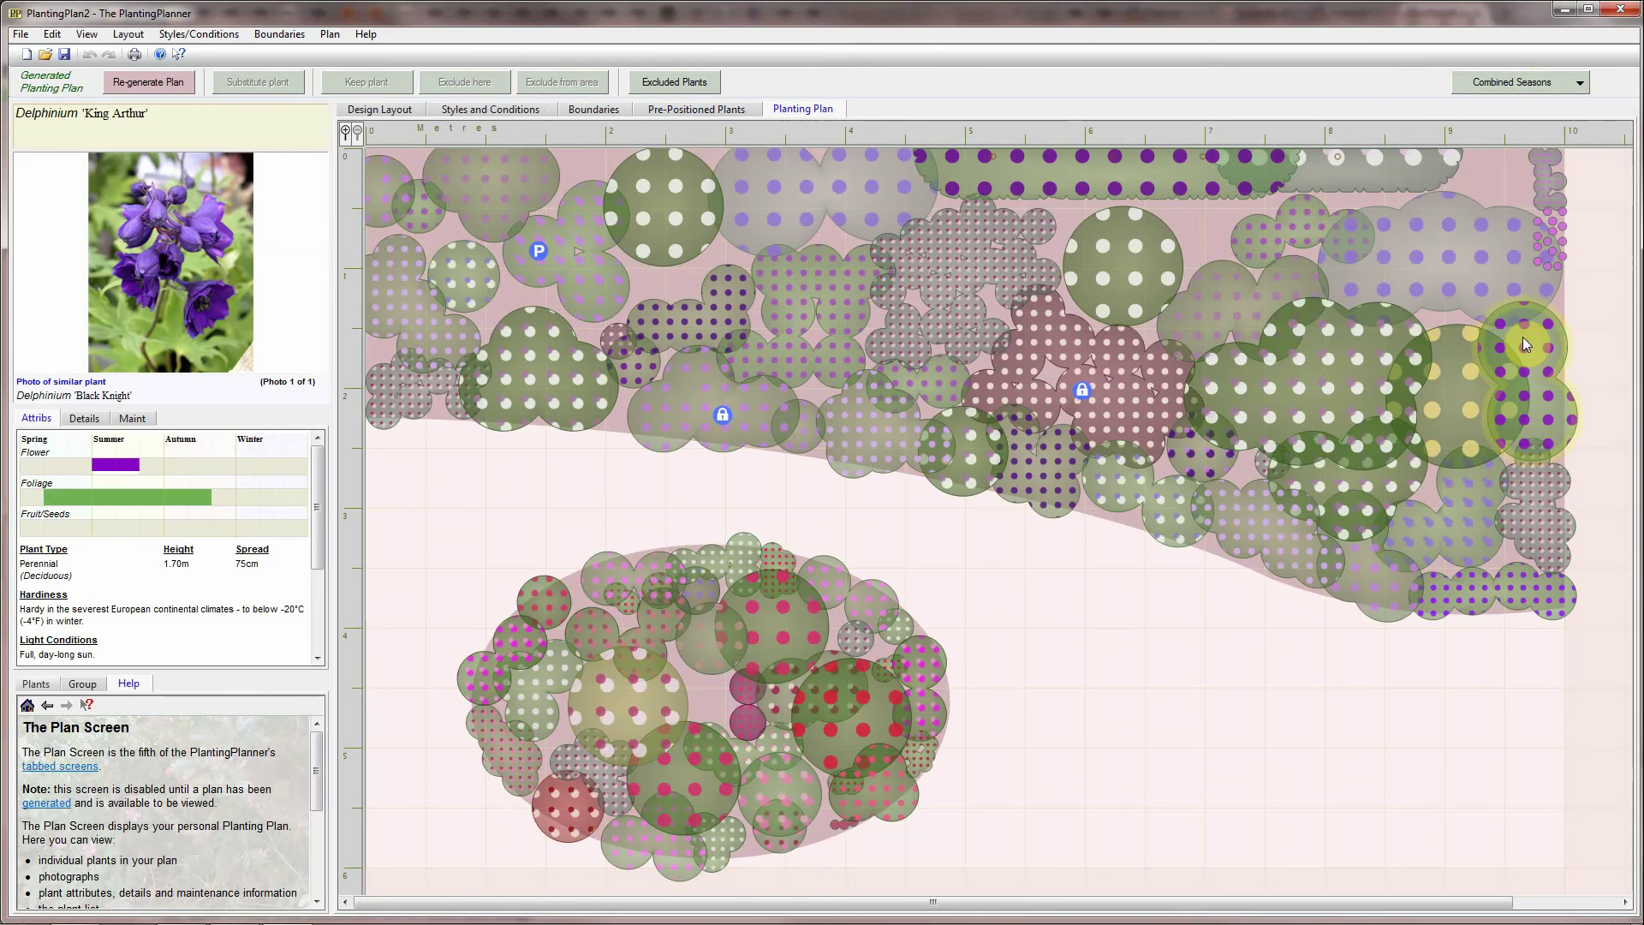